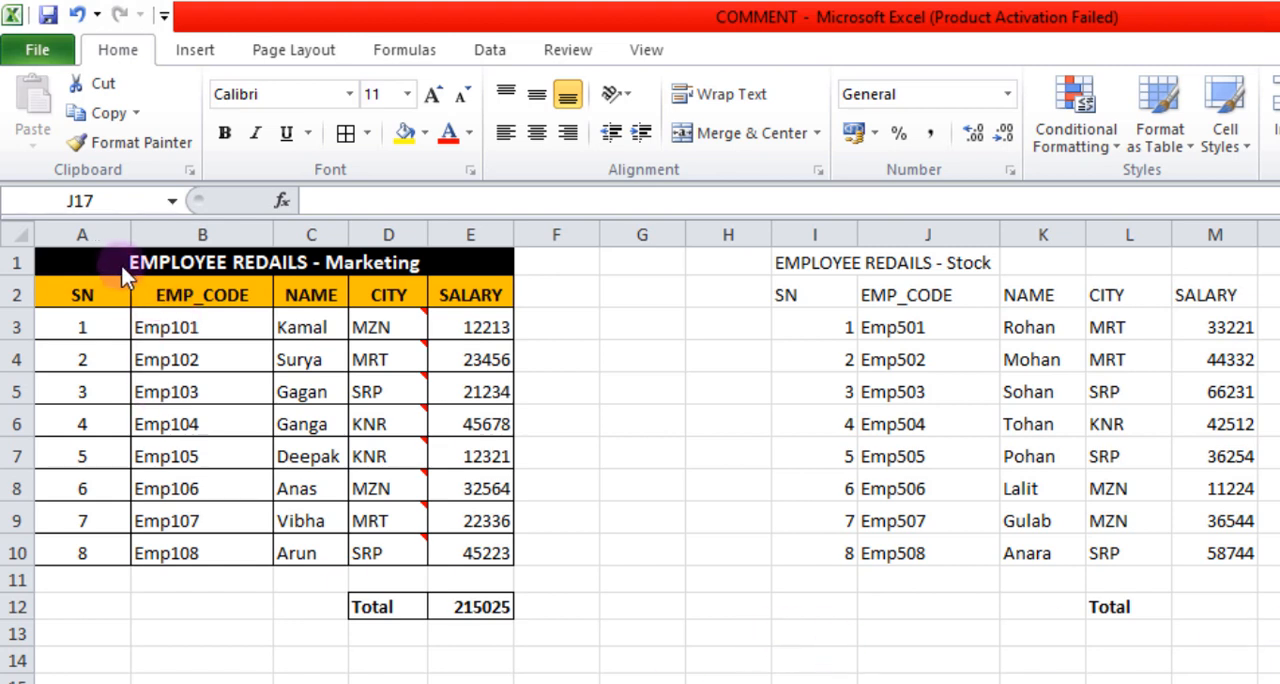
Copy the Marketing table's title and paste only its formats onto the Stock table's title in I1 with Paste Special.
left_click(62, 260)
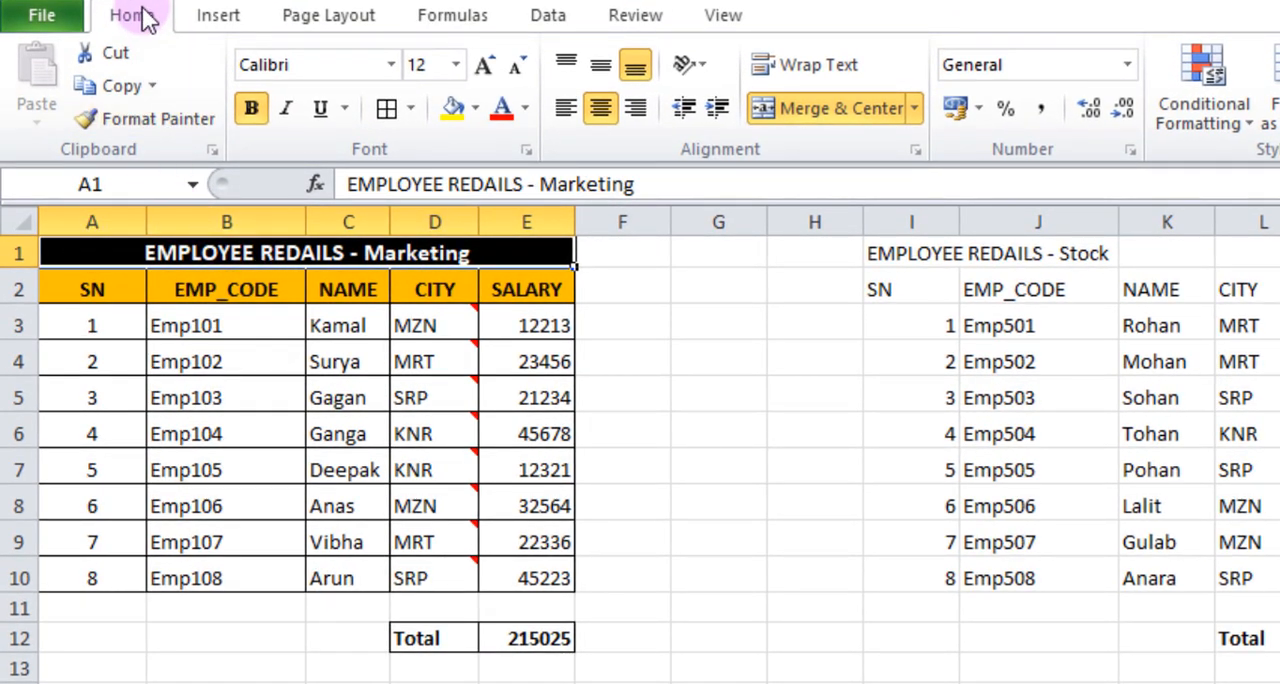
left_click(118, 86)
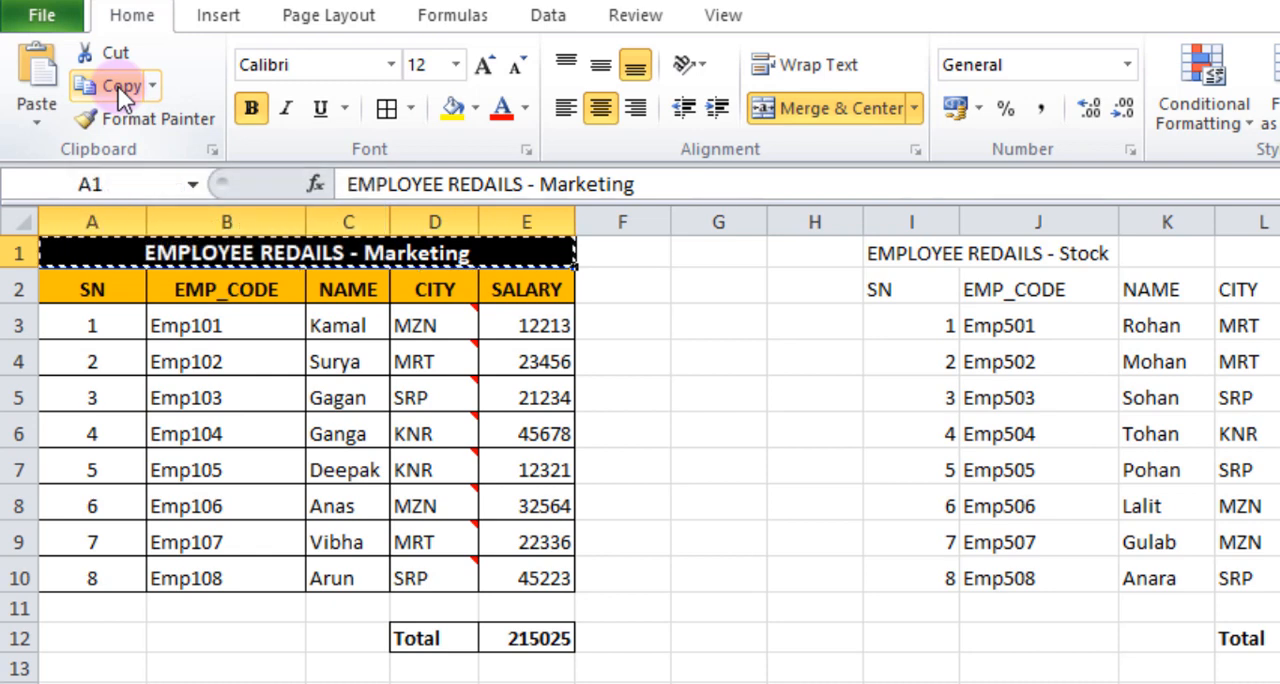
left_click(901, 256)
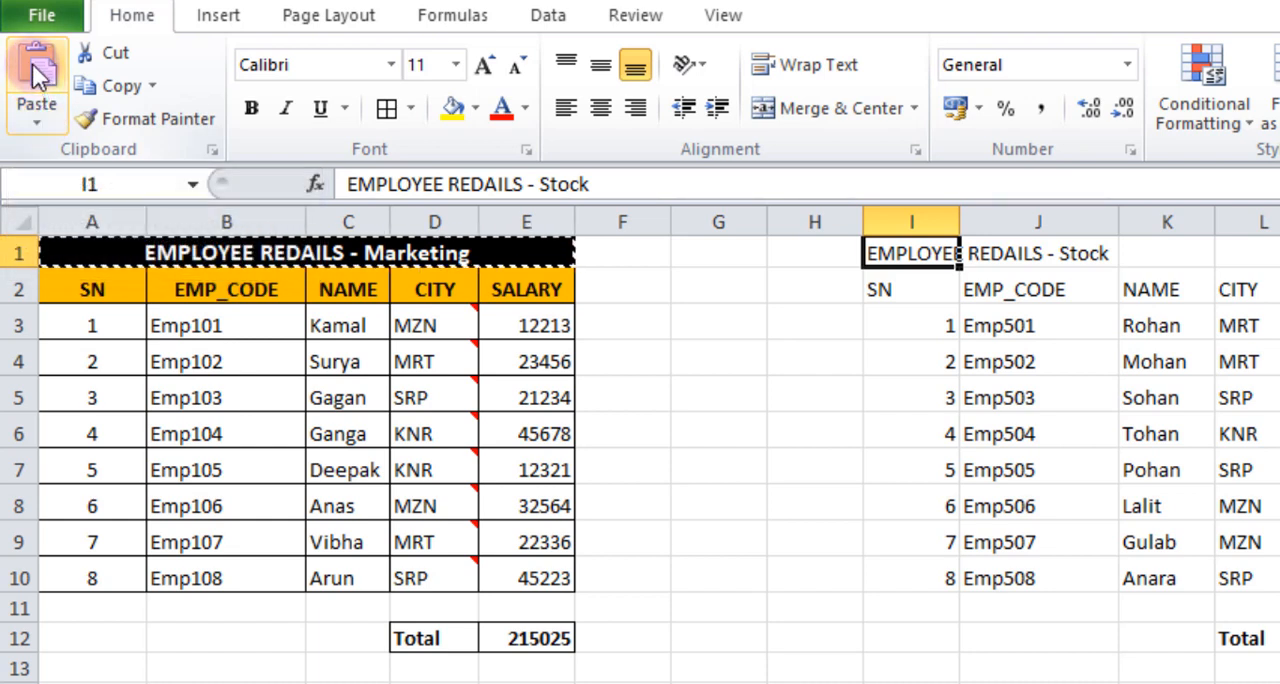
left_click(34, 126)
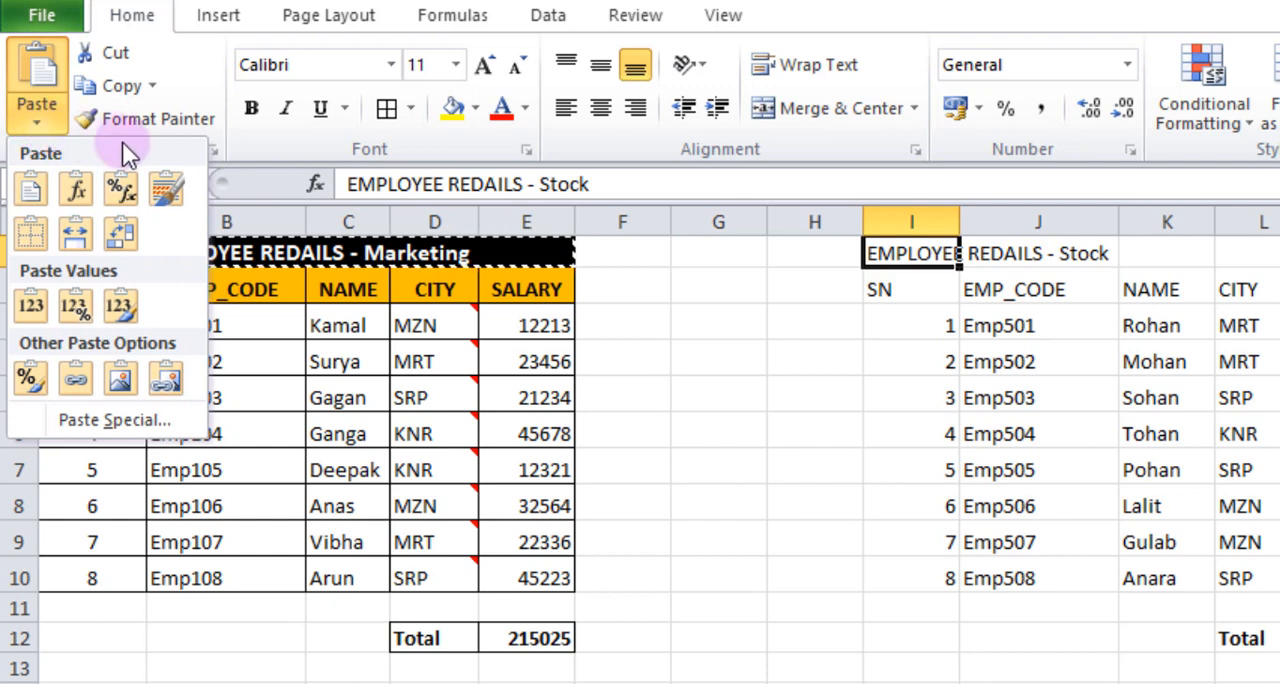
left_click(101, 421)
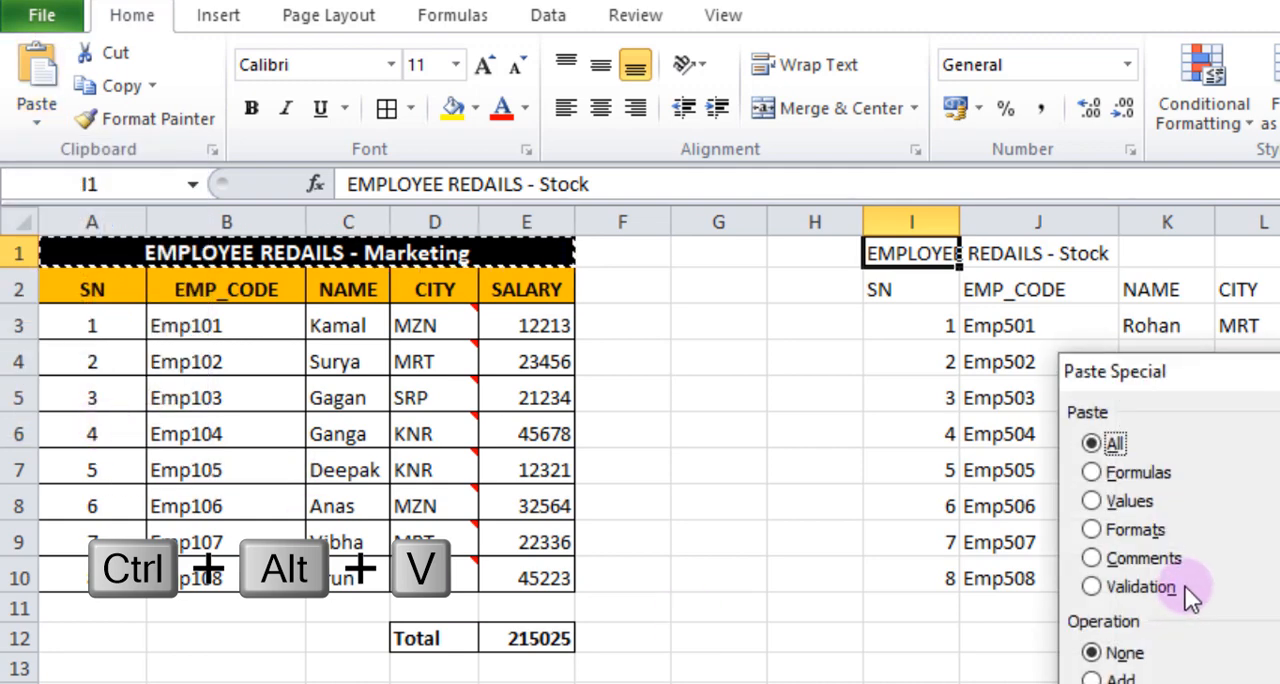
left_click_drag(1255, 371, 810, 366)
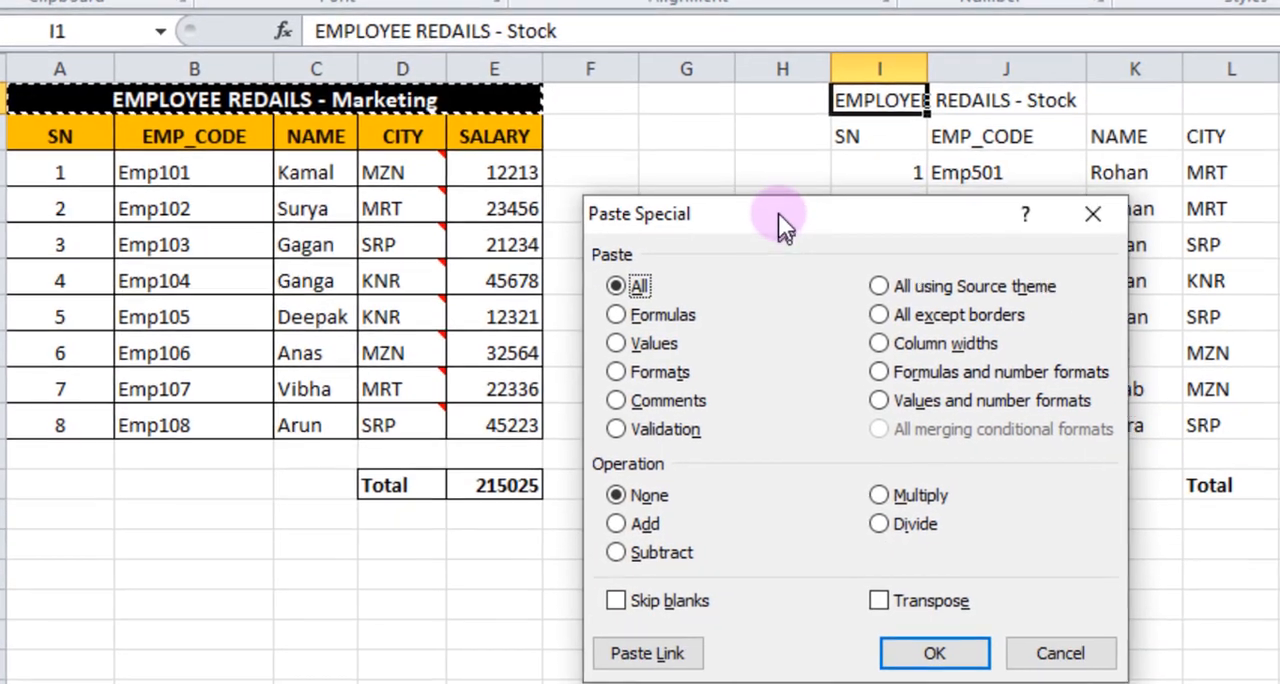
left_click_drag(778, 213, 795, 243)
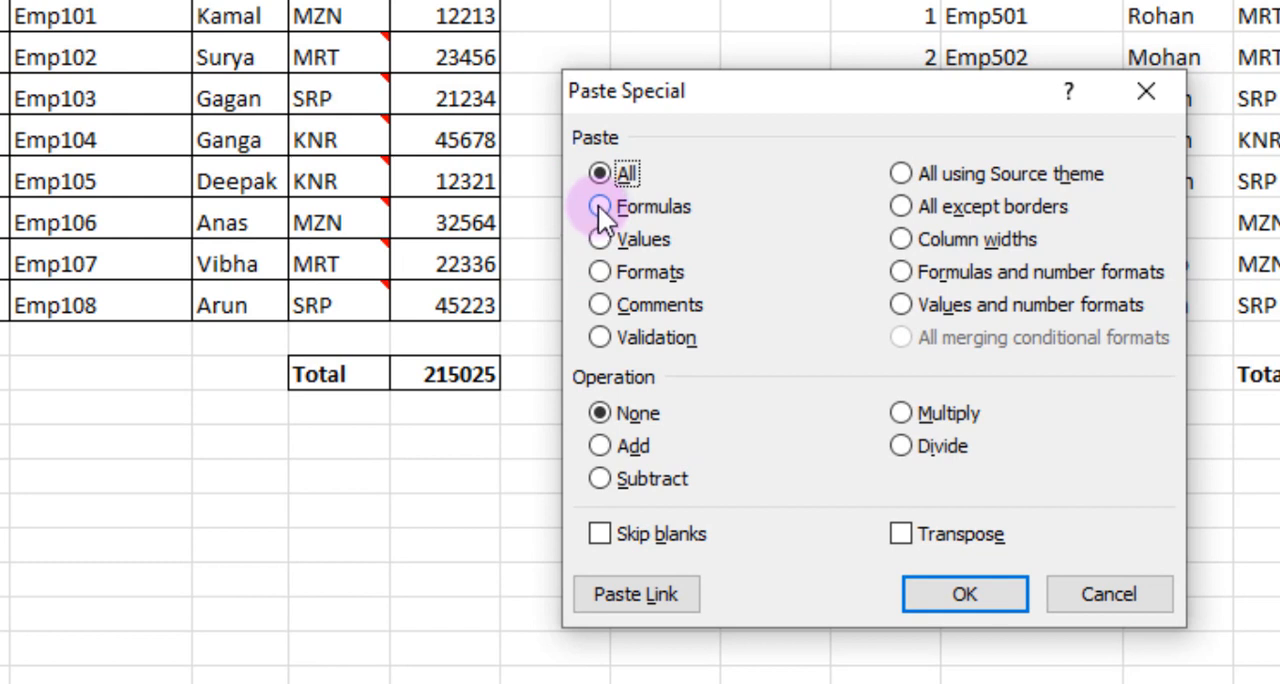
left_click(600, 272)
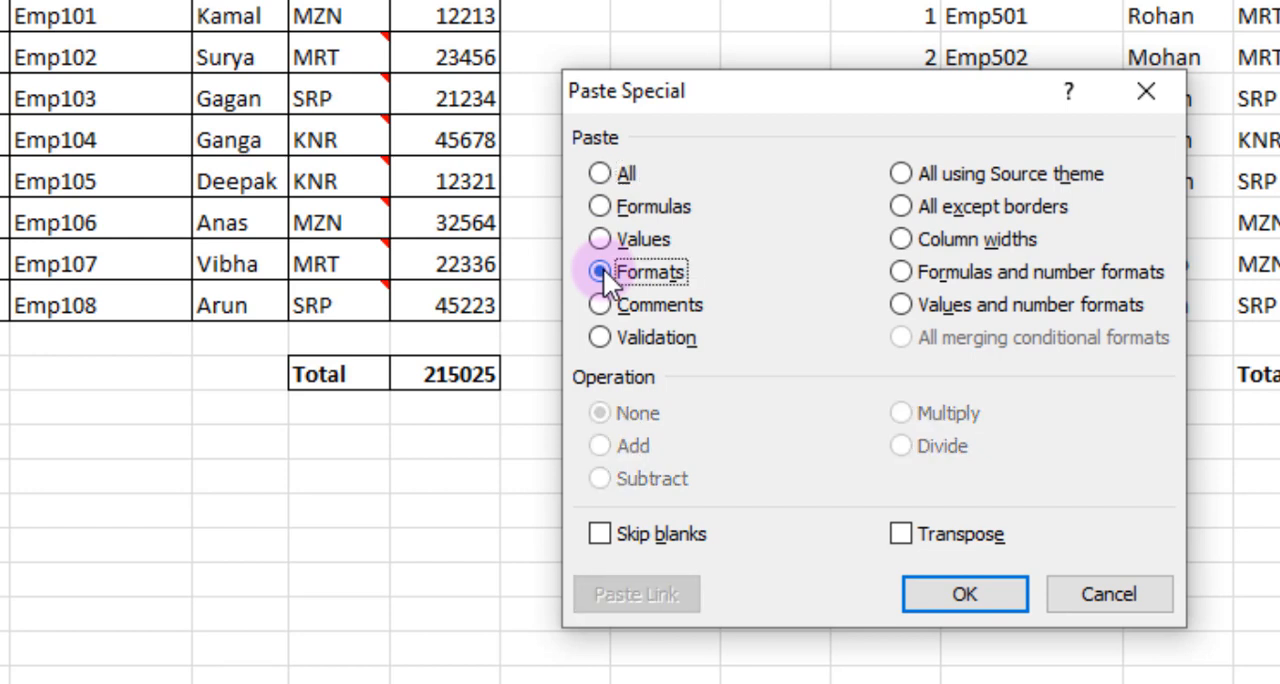
left_click(920, 596)
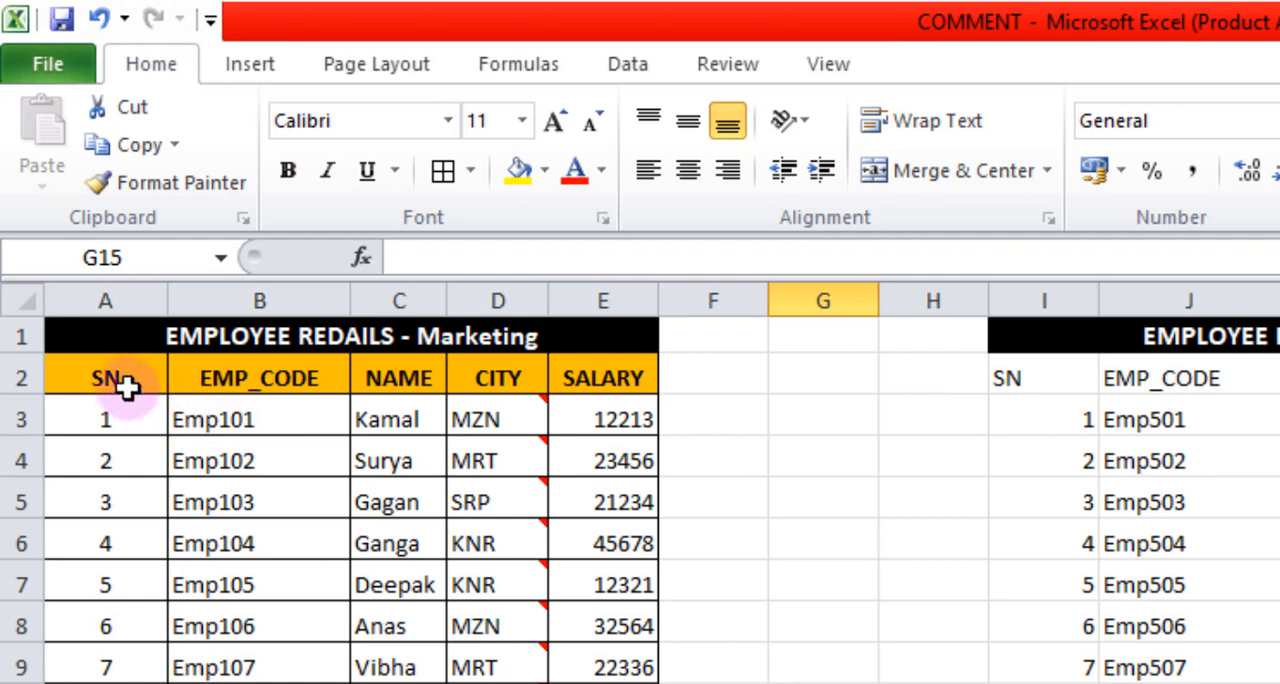
Copy the Marketing header row A2:E2 and paste only its formats onto the Stock header row I2:M2.
left_click_drag(110, 380, 578, 375)
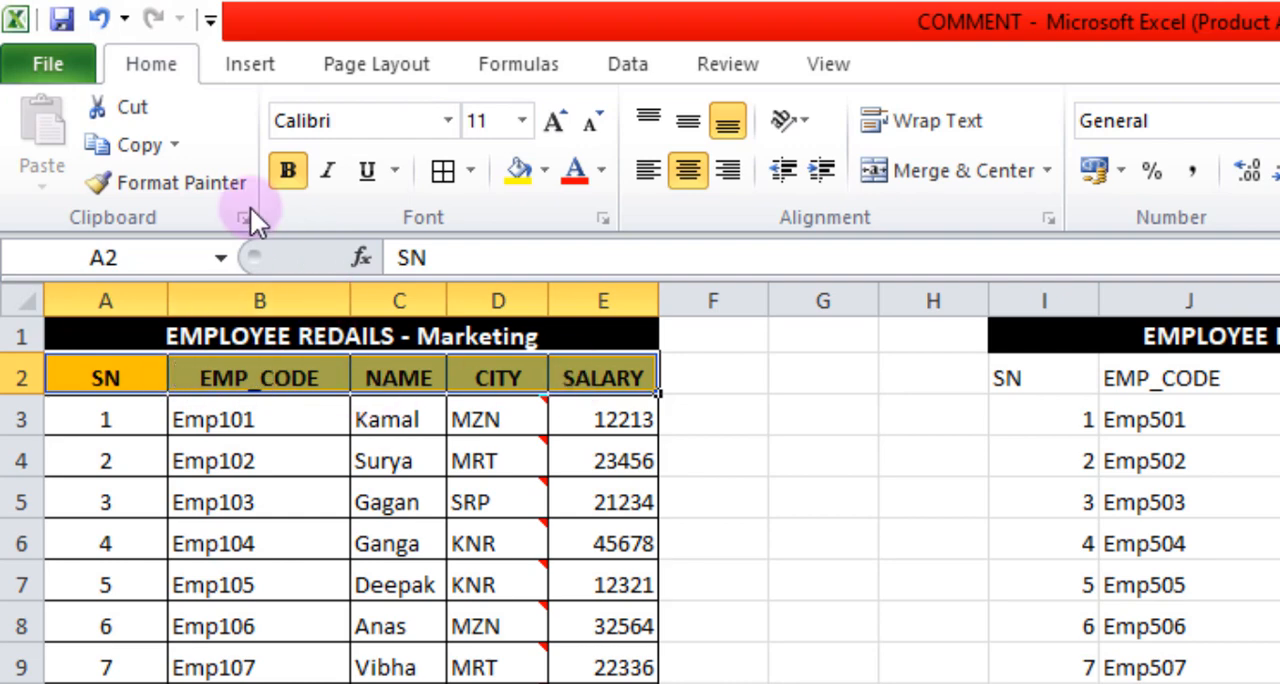
left_click(130, 150)
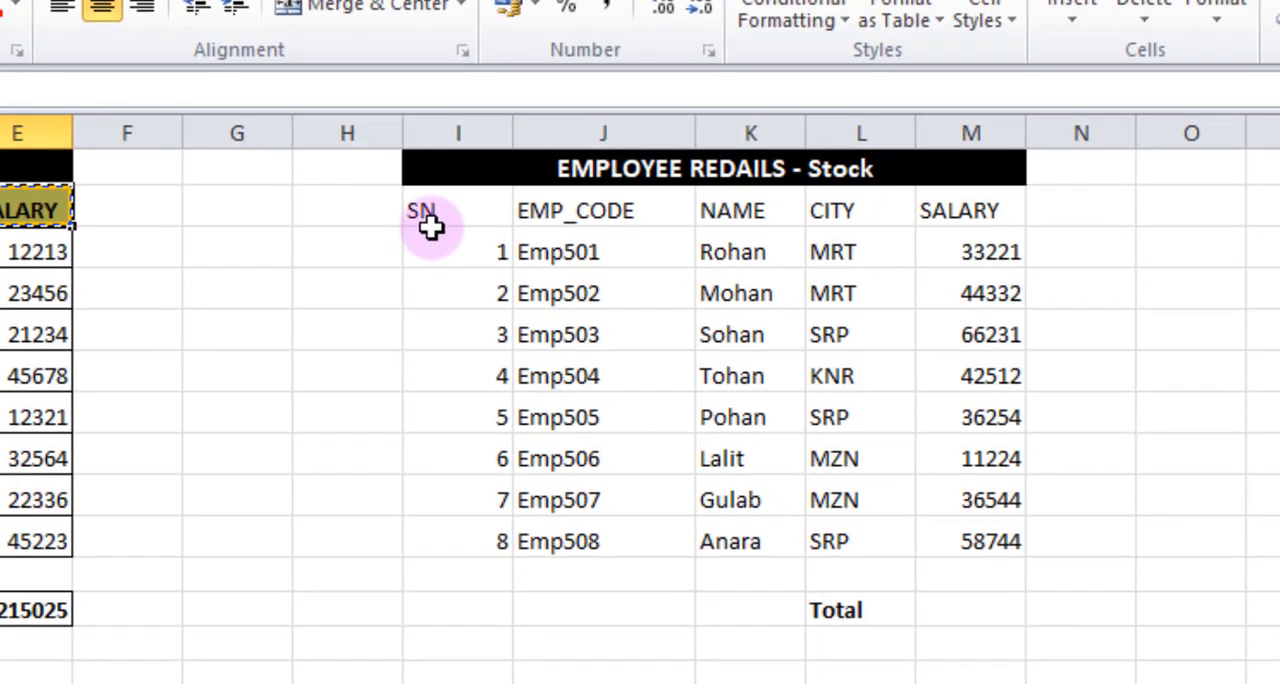
left_click_drag(445, 209, 952, 220)
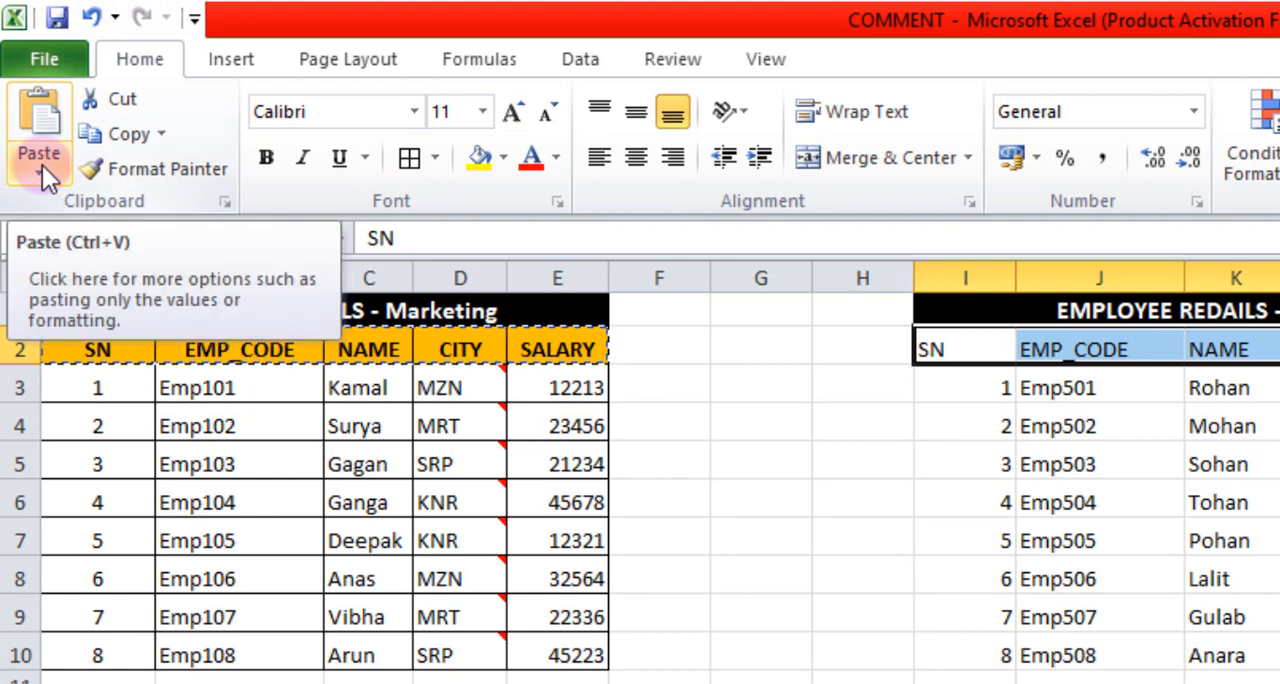
left_click(42, 165)
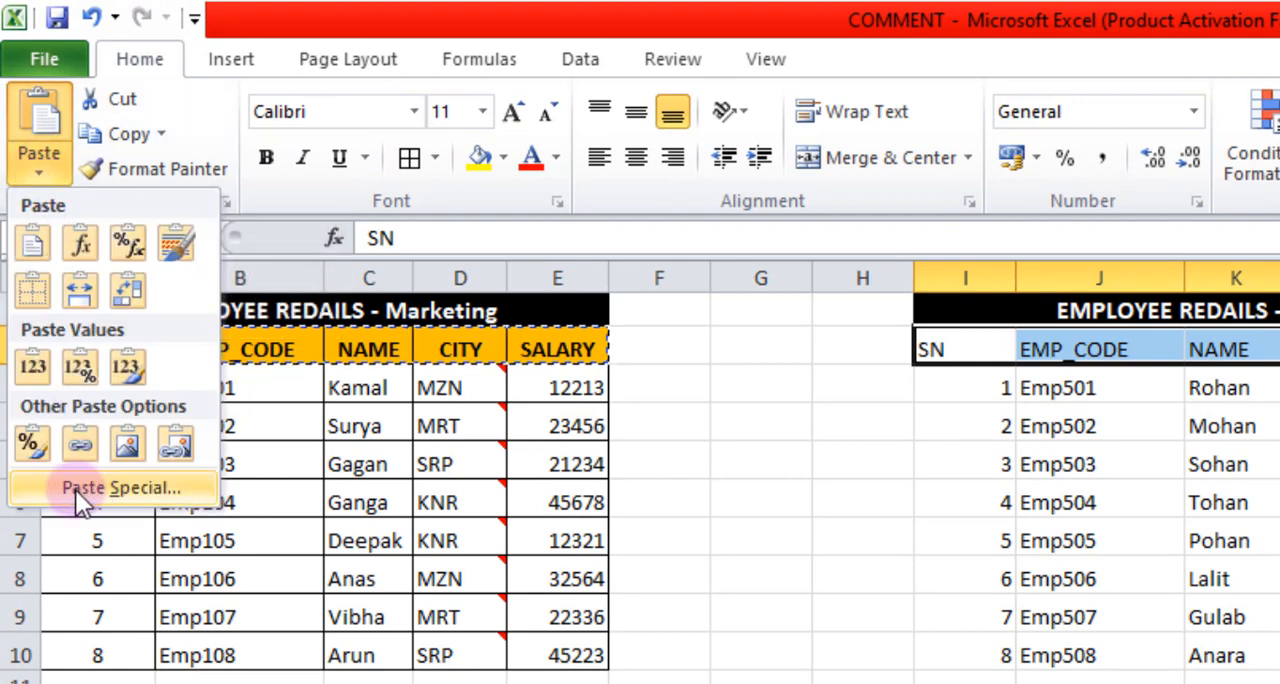
left_click(130, 487)
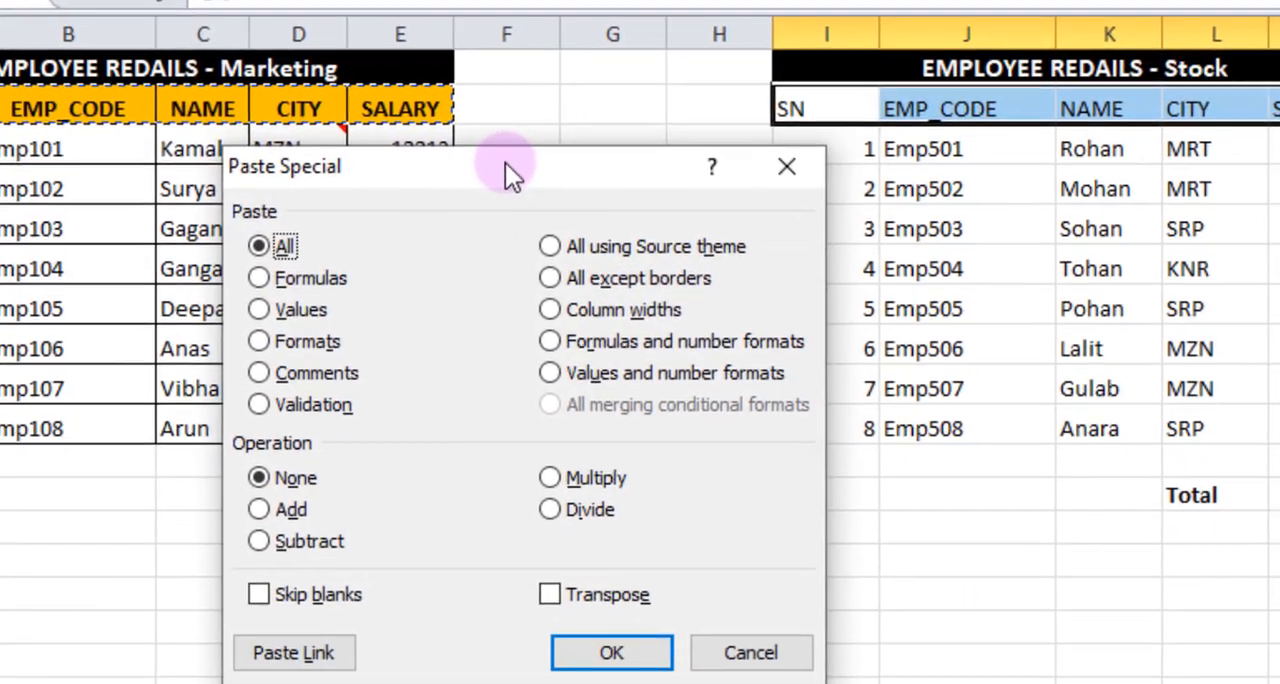
left_click_drag(505, 163, 462, 147)
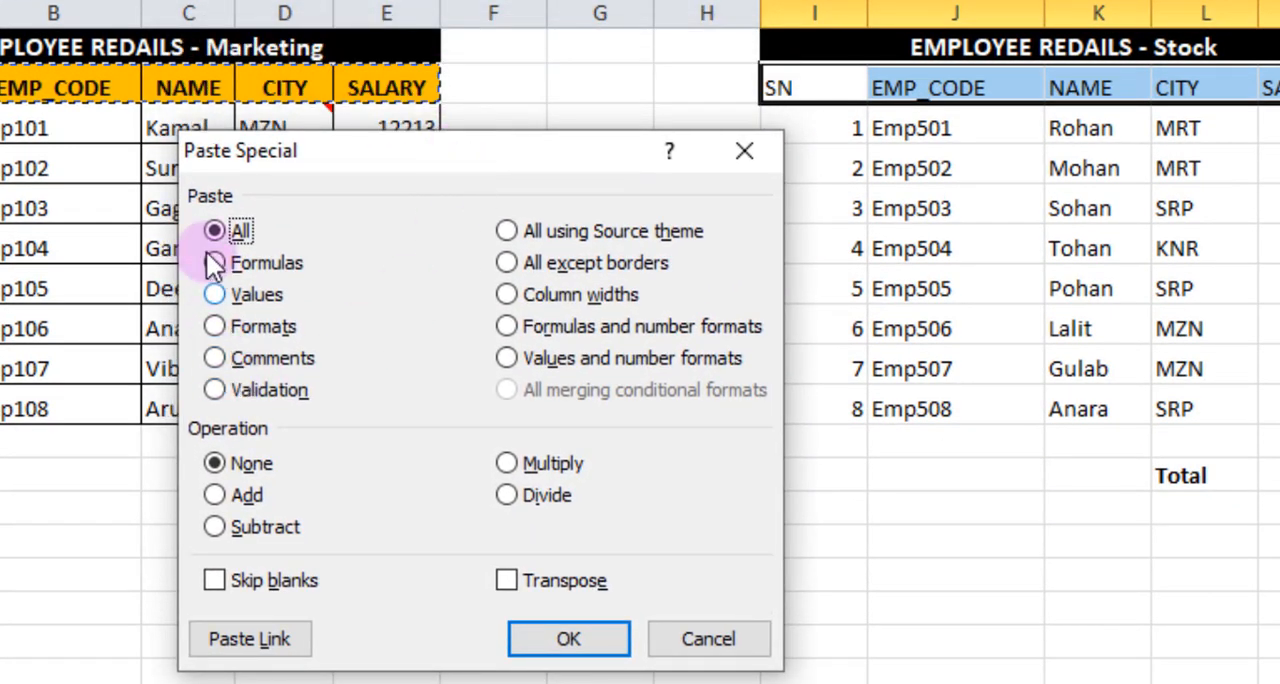
left_click(216, 328)
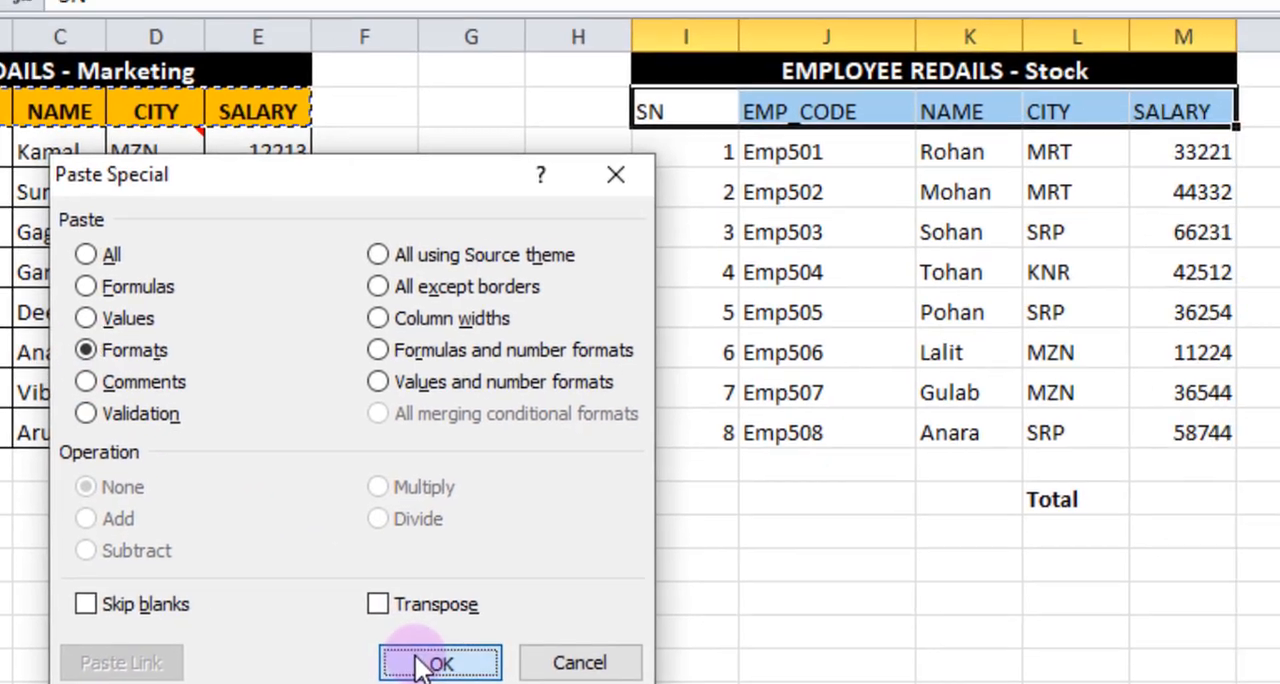
left_click(420, 662)
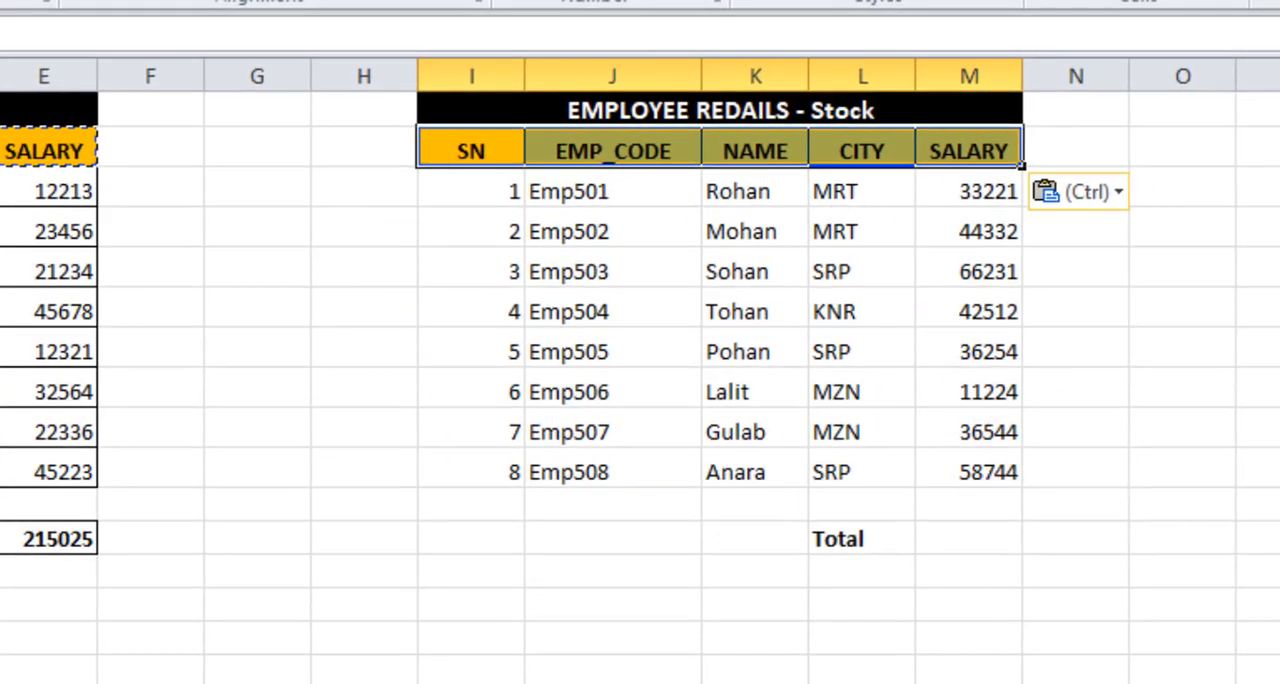
left_click(263, 349)
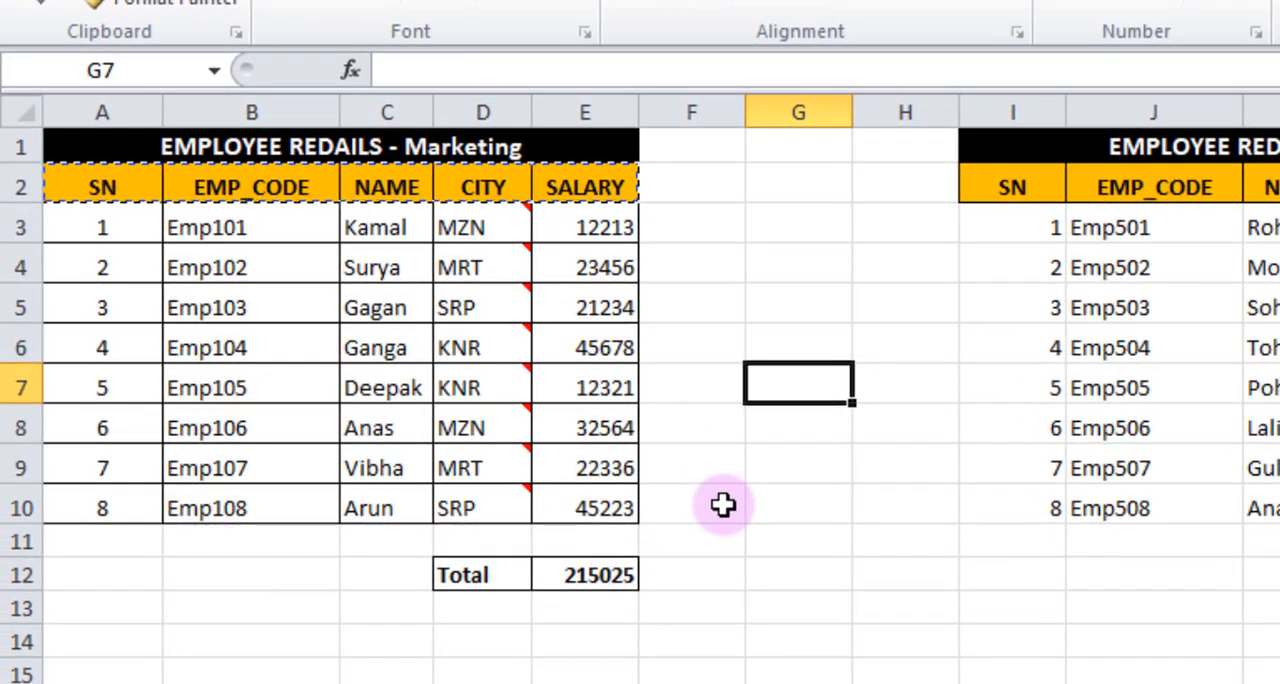
Copy the Marketing data rows A3:E10 and paste only their formats onto the Stock data rows I3:M10.
left_click(138, 243)
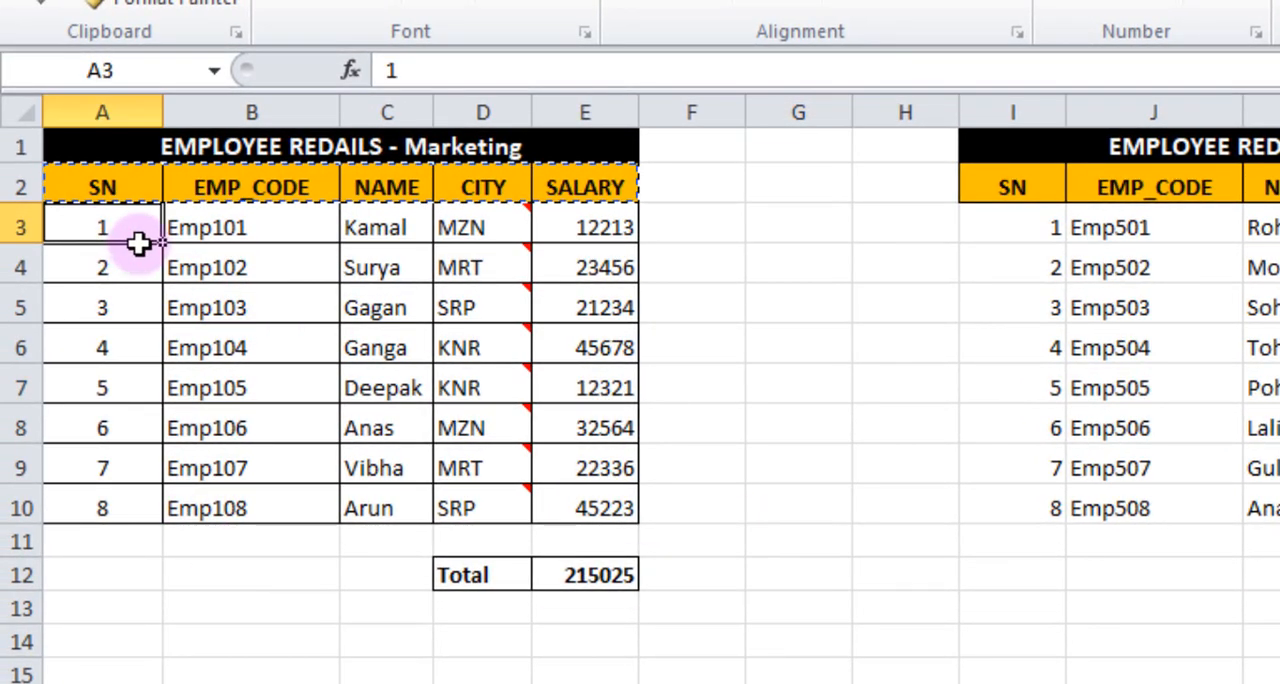
left_click_drag(138, 243, 580, 509)
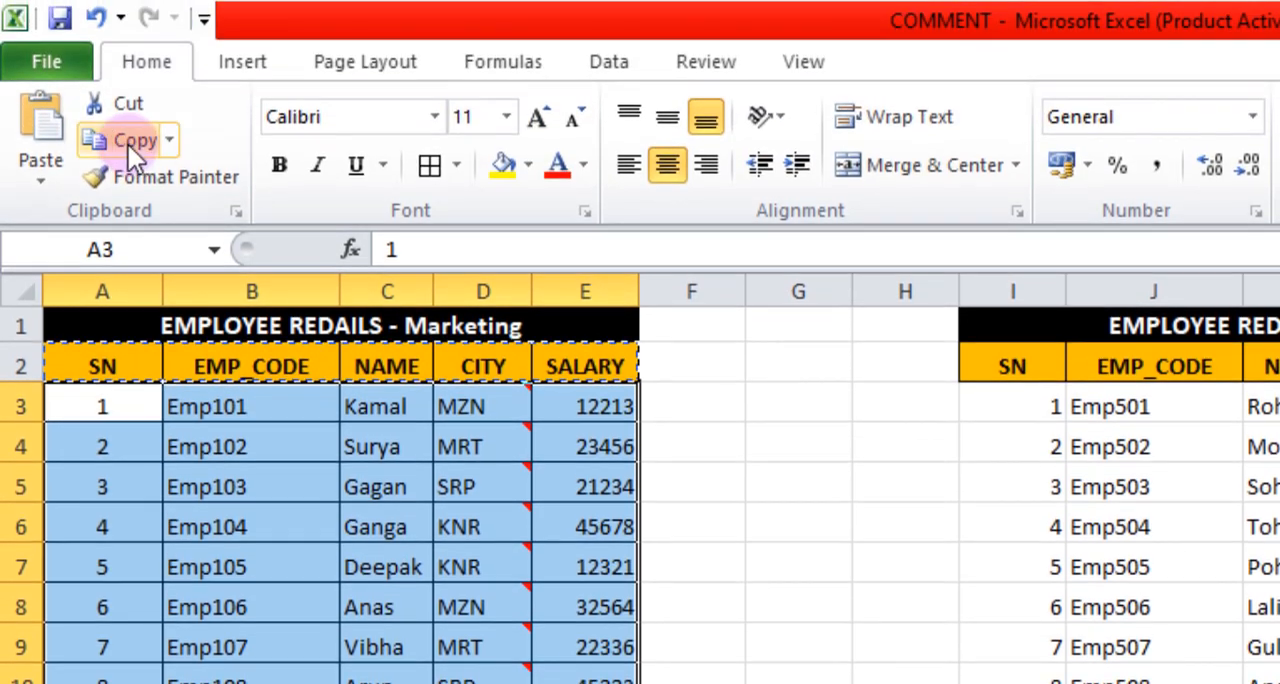
left_click(116, 140)
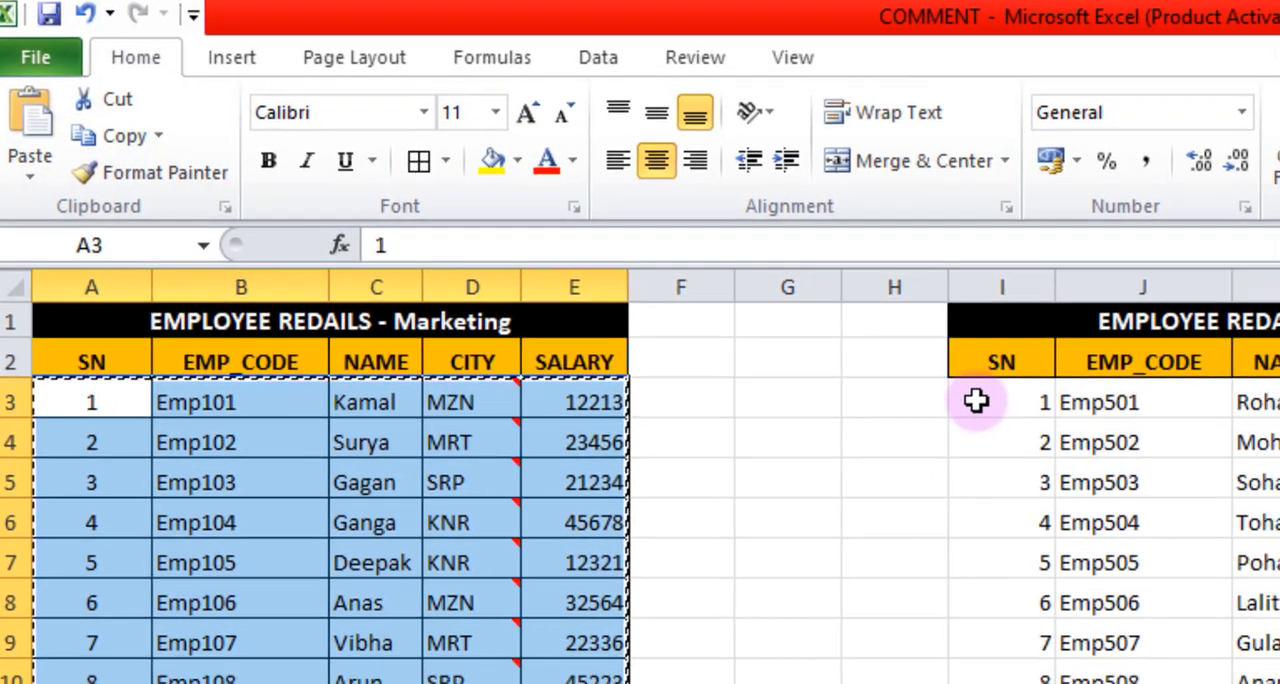
left_click_drag(987, 405, 1279, 583)
left_click_drag(853, 347, 947, 447)
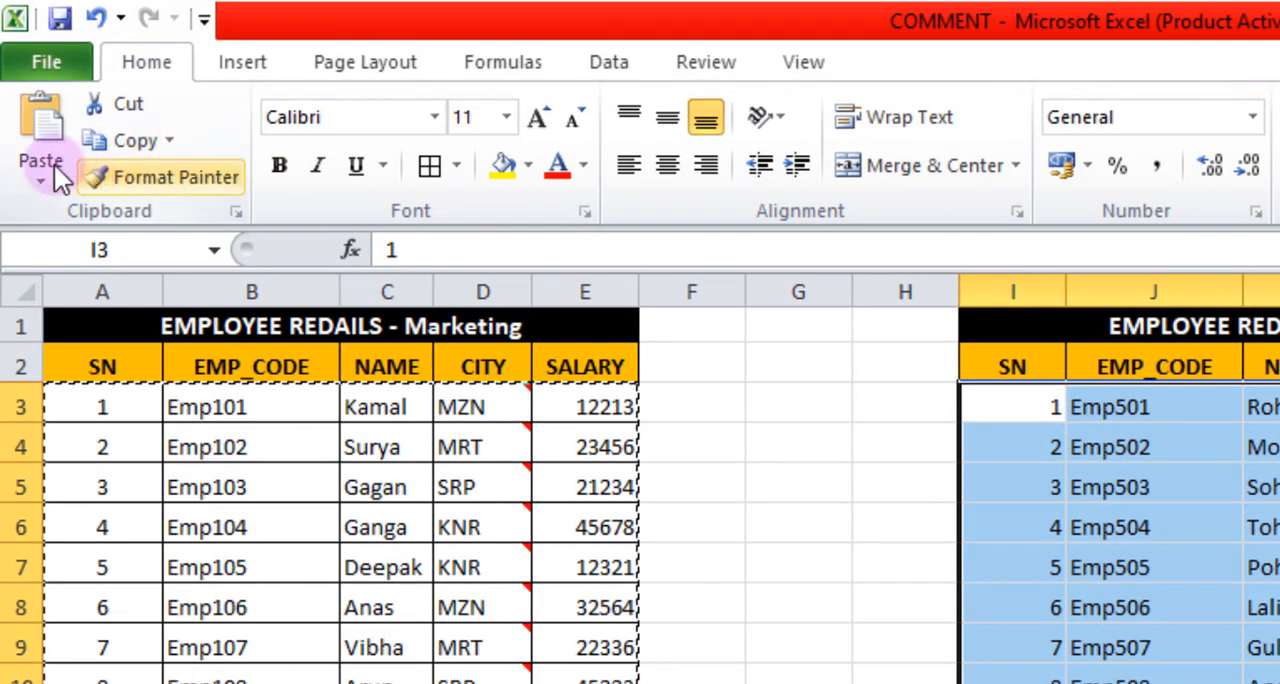
left_click(36, 165)
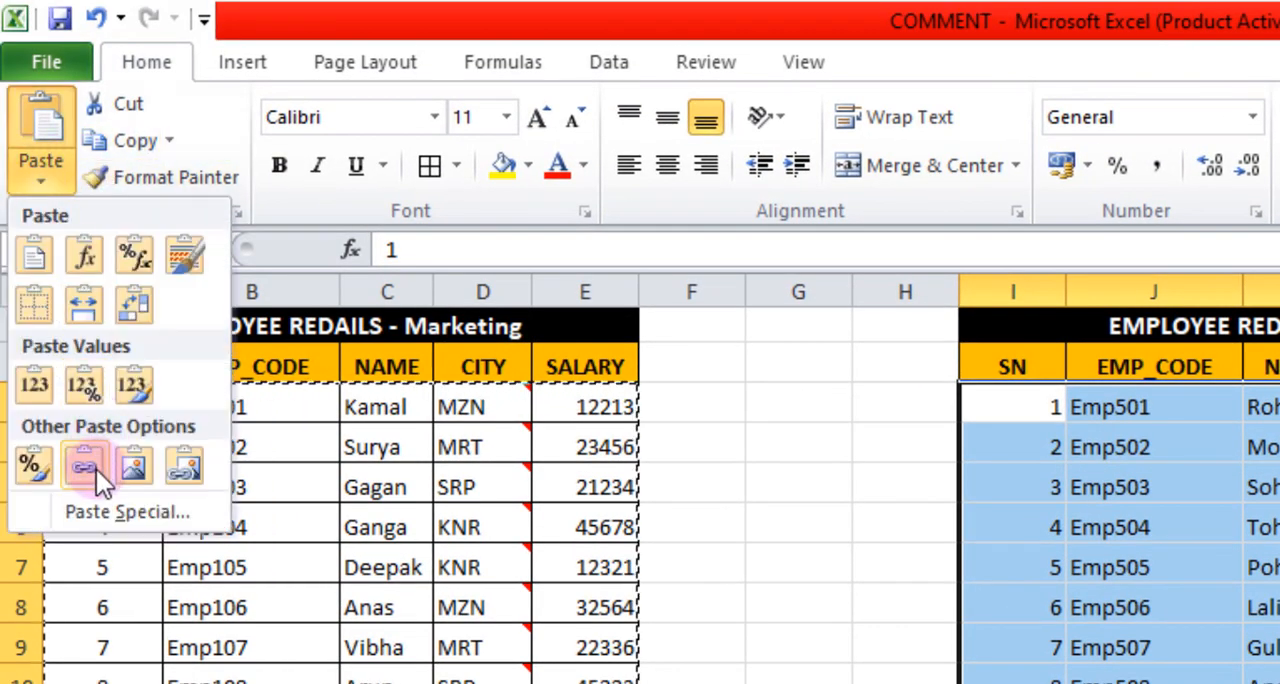
left_click(109, 514)
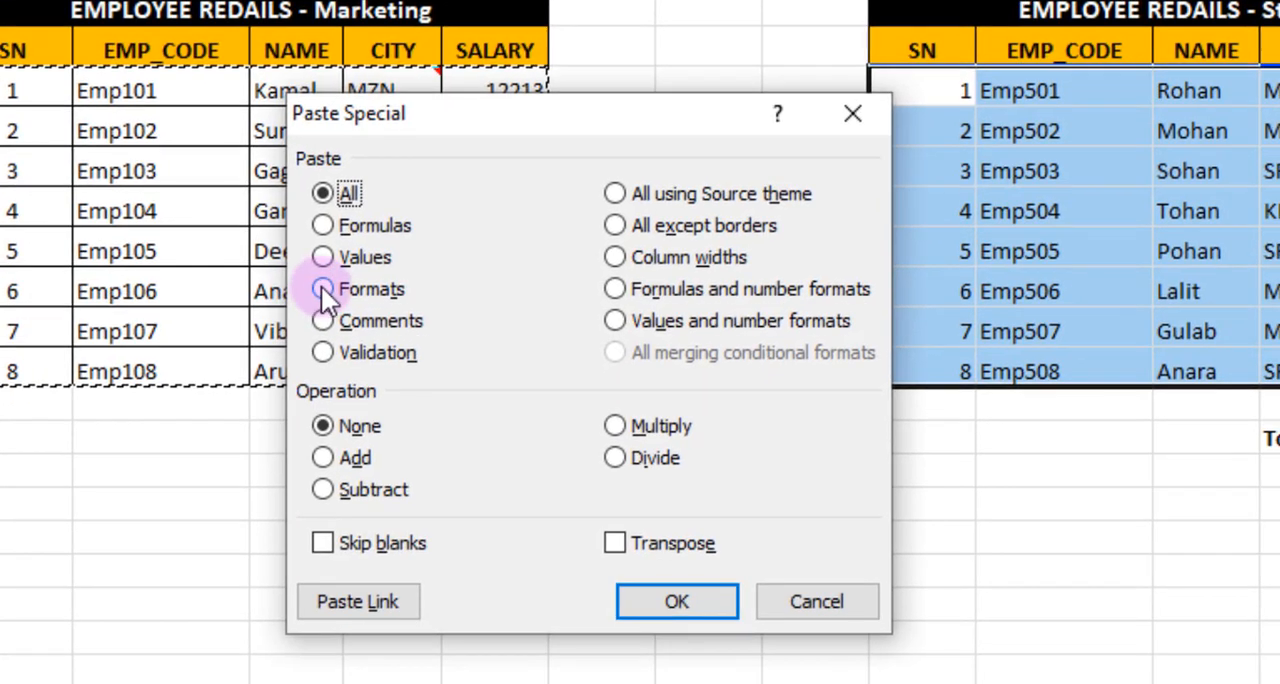
left_click(413, 605)
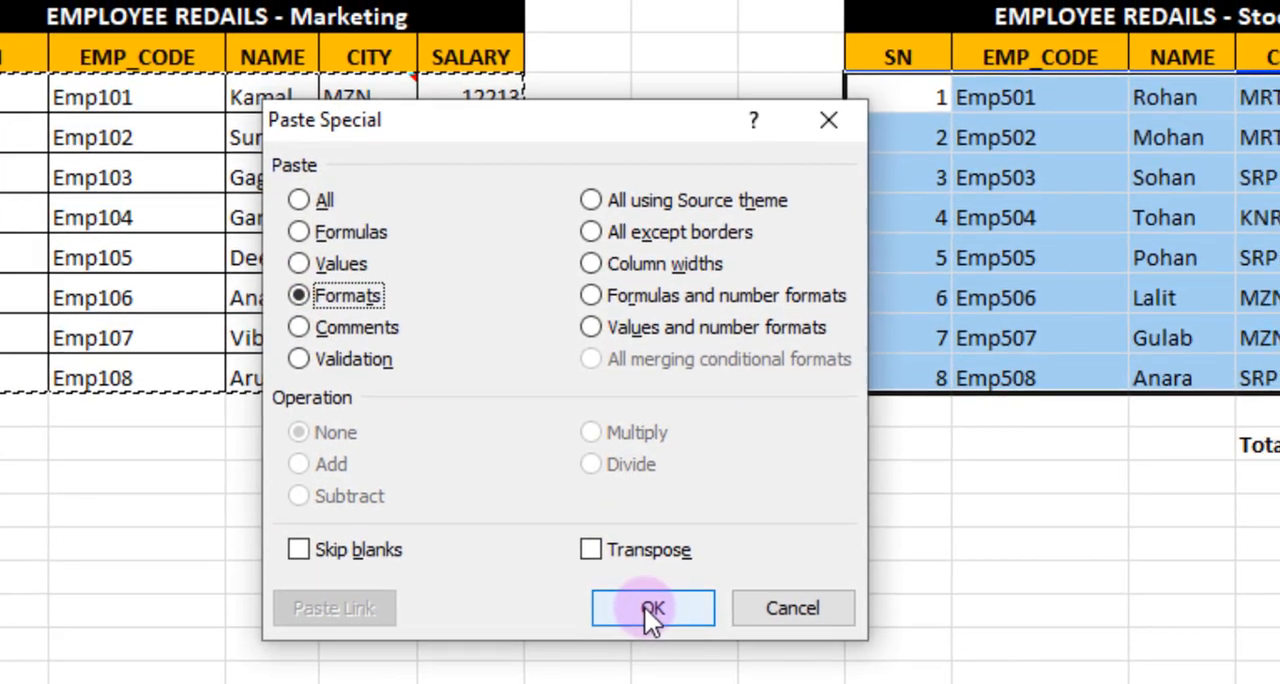
left_click(672, 601)
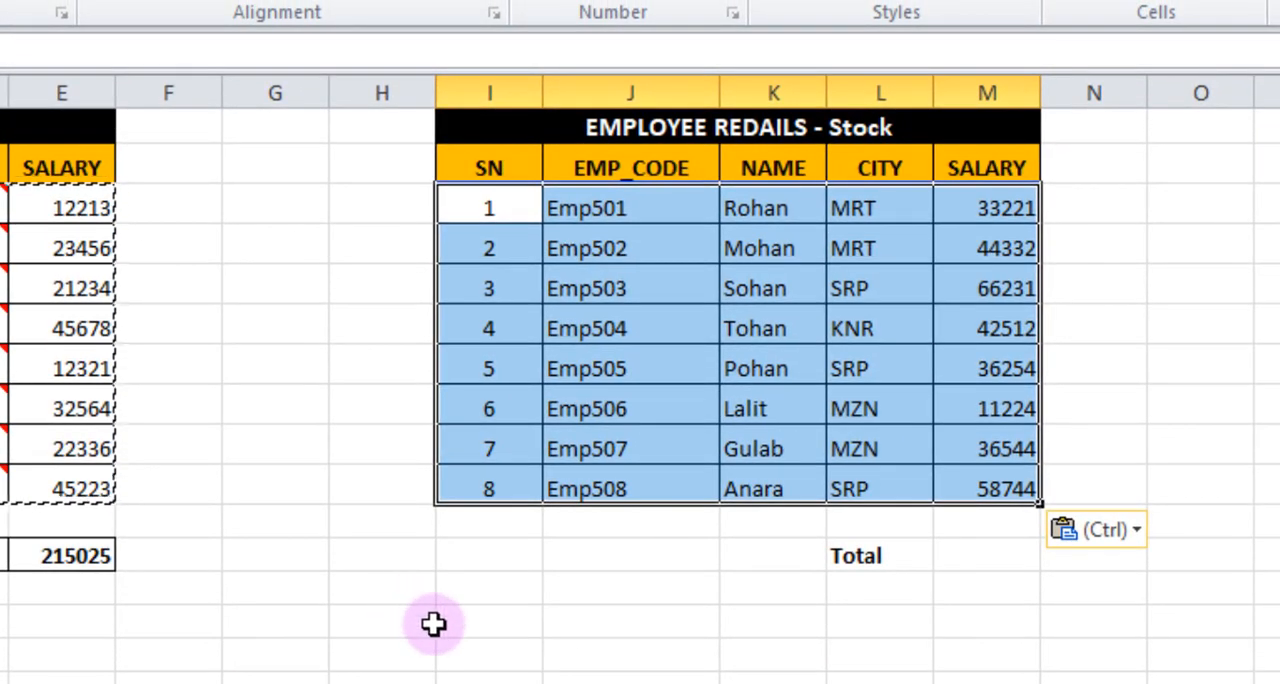
left_click(431, 623)
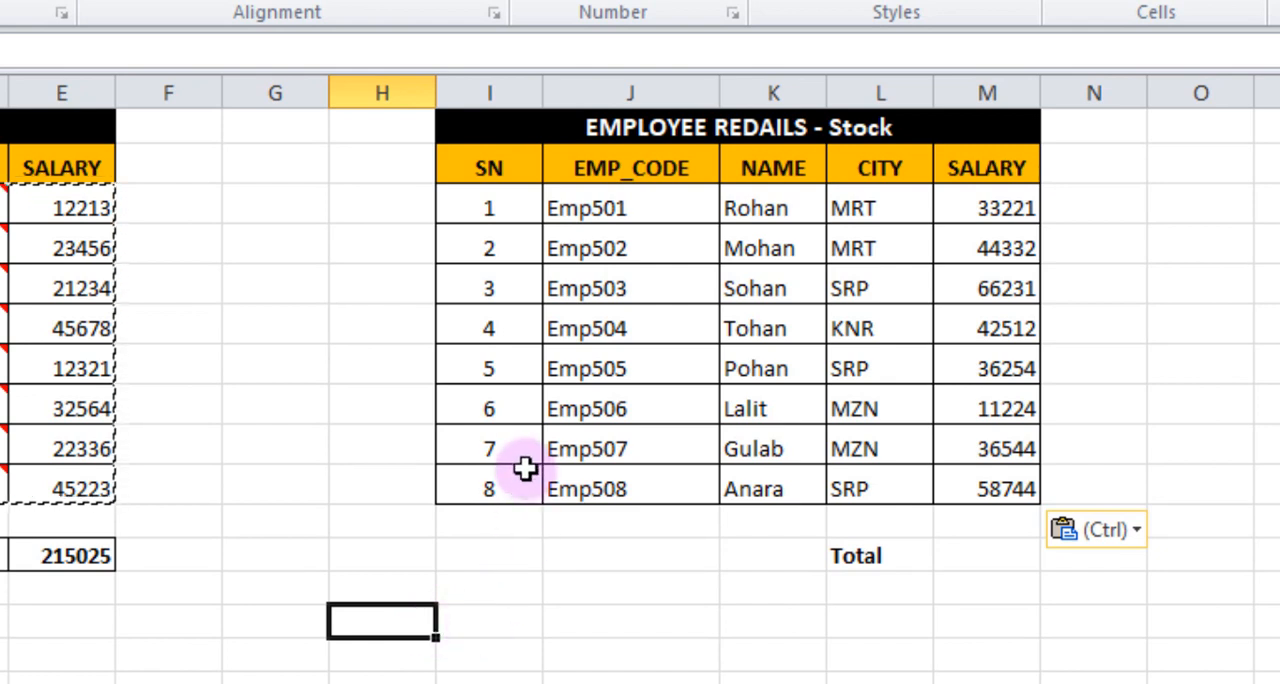
Narrow column J of the Stock table so that its EMP_CODE entries are cut off.
left_click(514, 584)
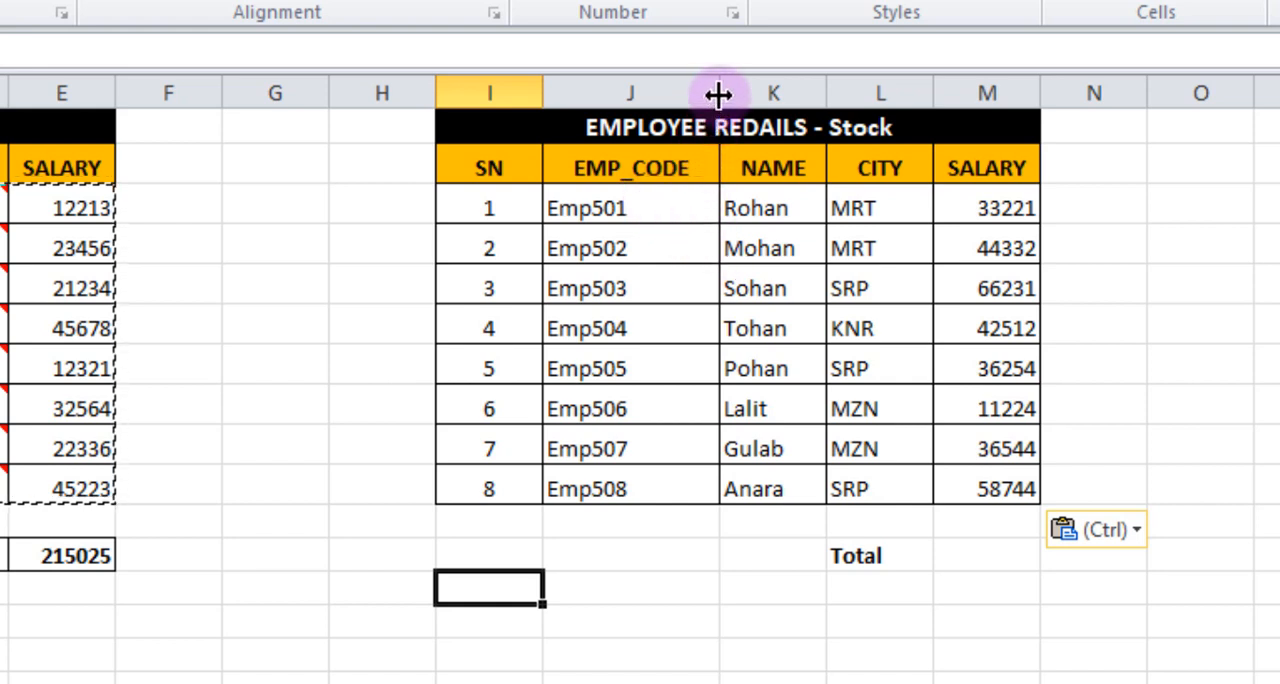
left_click_drag(725, 95, 628, 106)
left_click(640, 600)
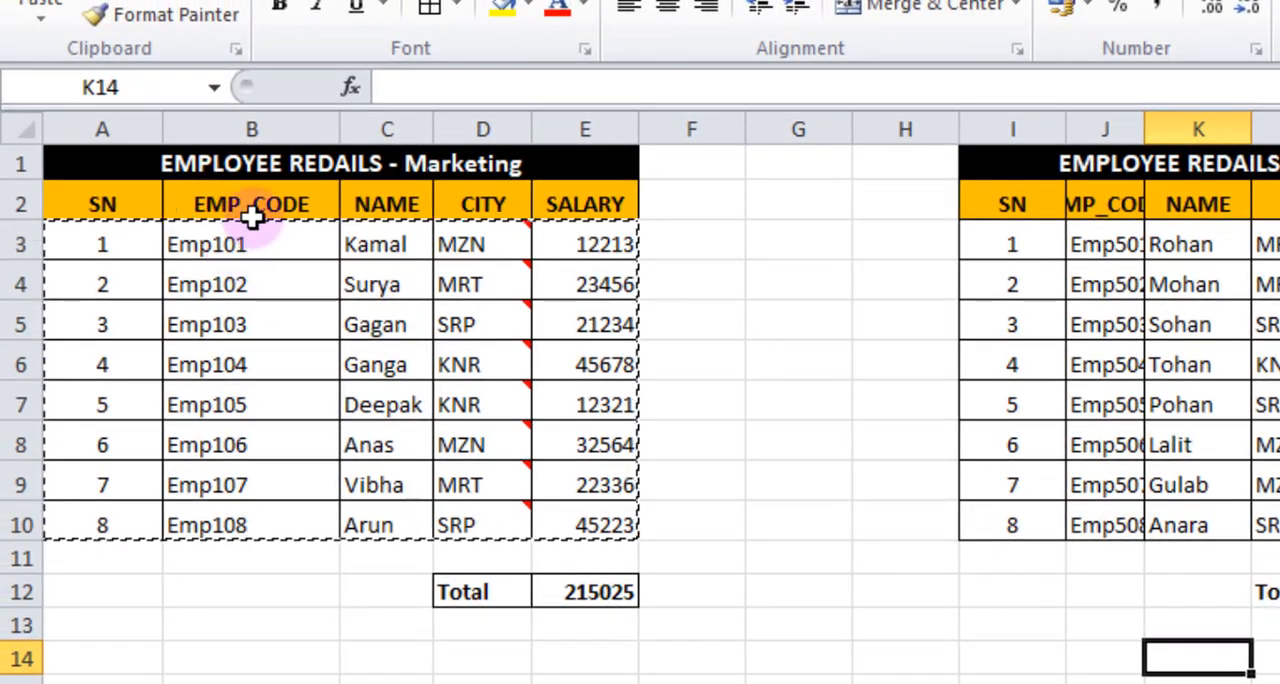
Copy the Marketing EMP_CODE header in B2 and paste only its column width onto J2 of the Stock table with Paste Special.
left_click(263, 240)
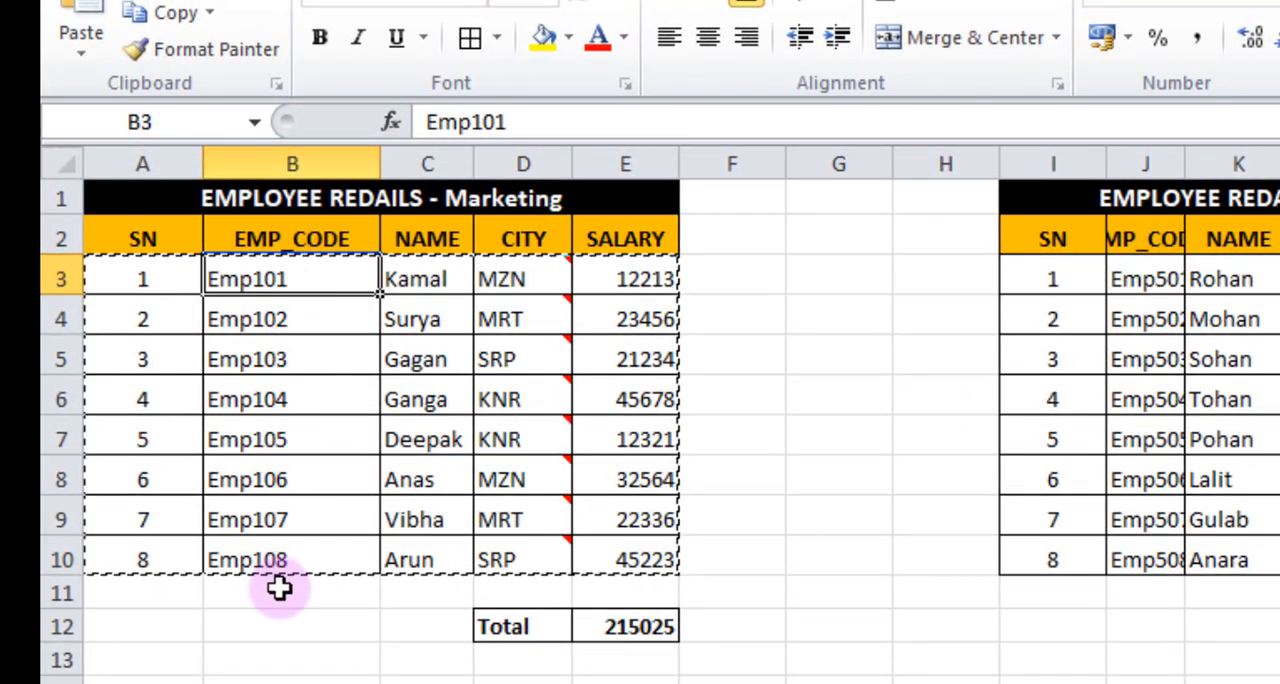
left_click(297, 238)
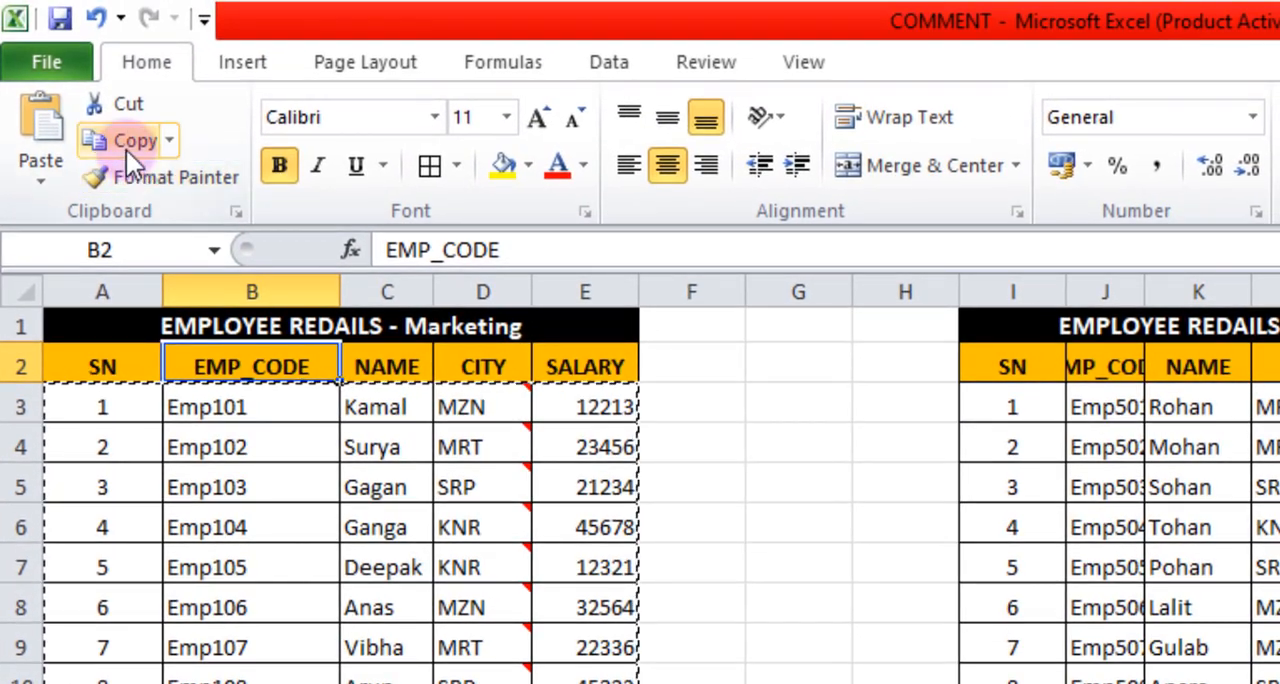
left_click(161, 26)
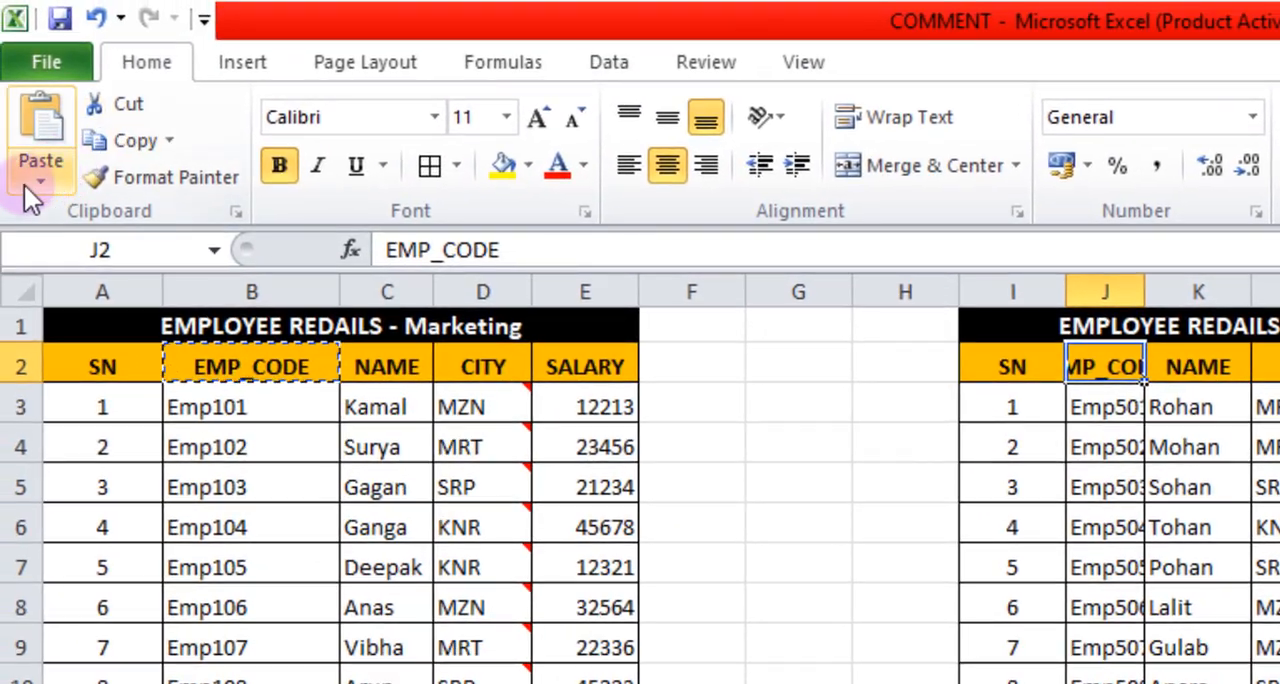
left_click(31, 182)
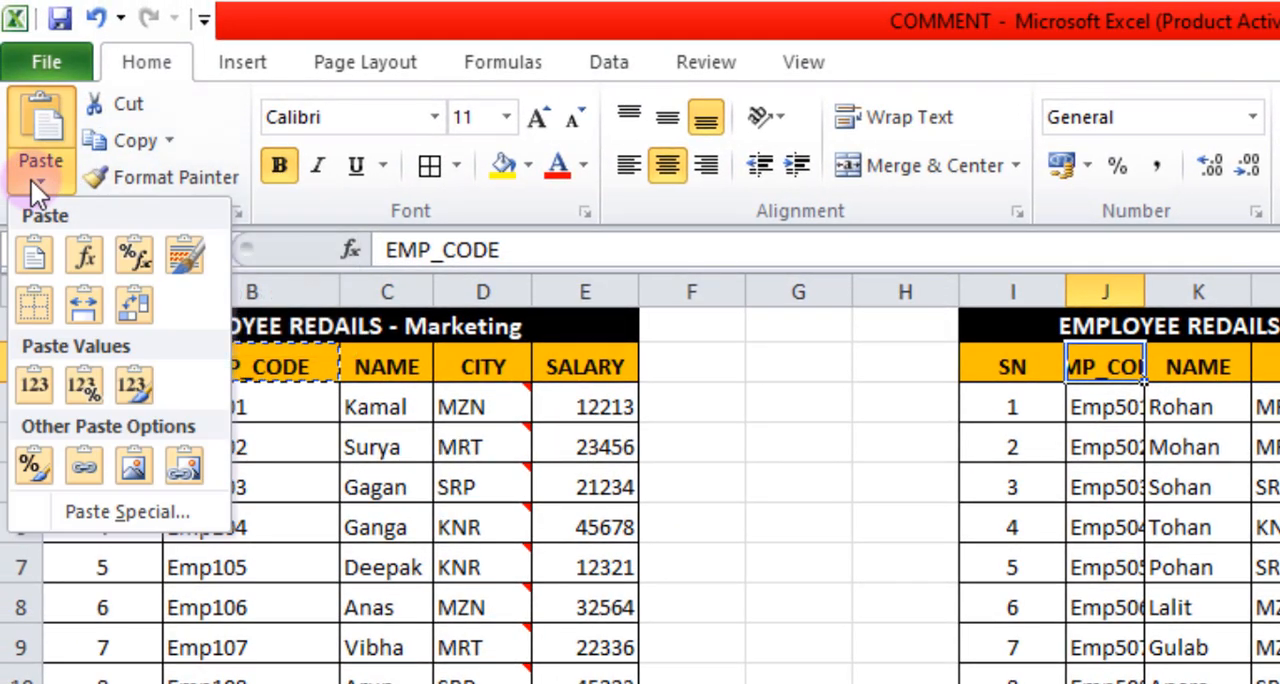
left_click(126, 511)
left_click_drag(580, 452, 495, 314)
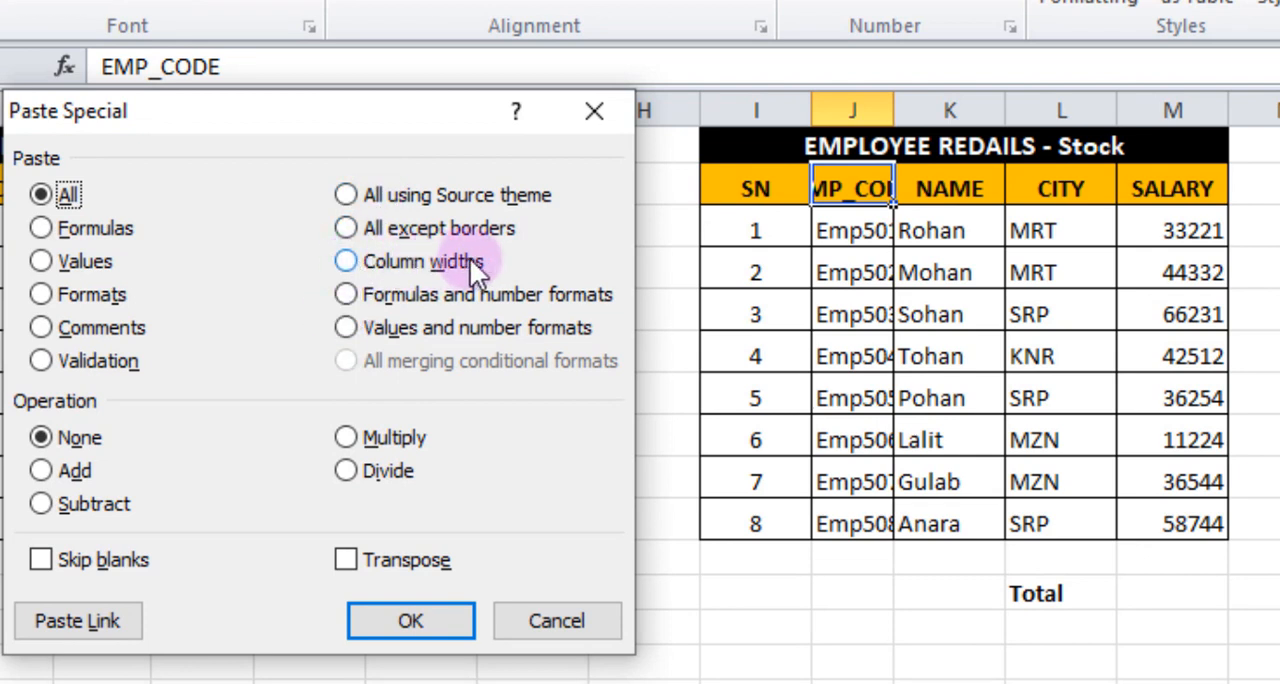
left_click(347, 262)
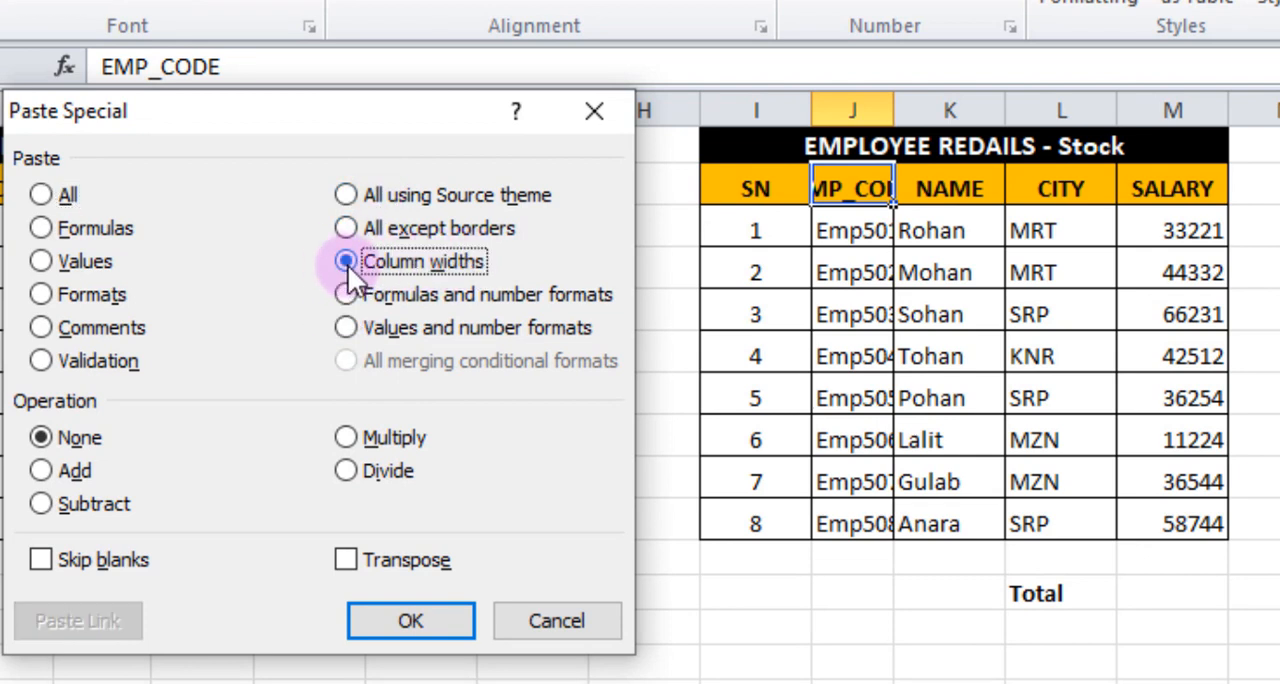
left_click(403, 624)
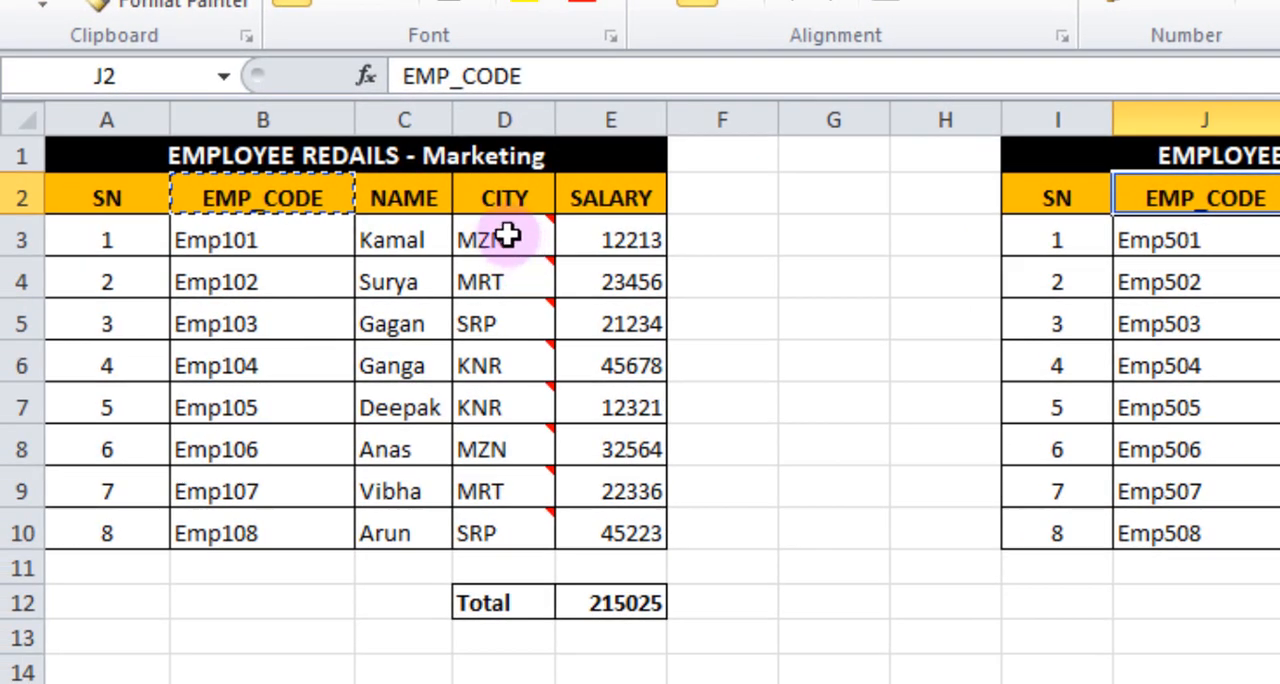
Copy the Marketing city cell D3, paste only its comment onto Stock cell L3 with Paste Special, and compare the comments.
mouse_move(508, 234)
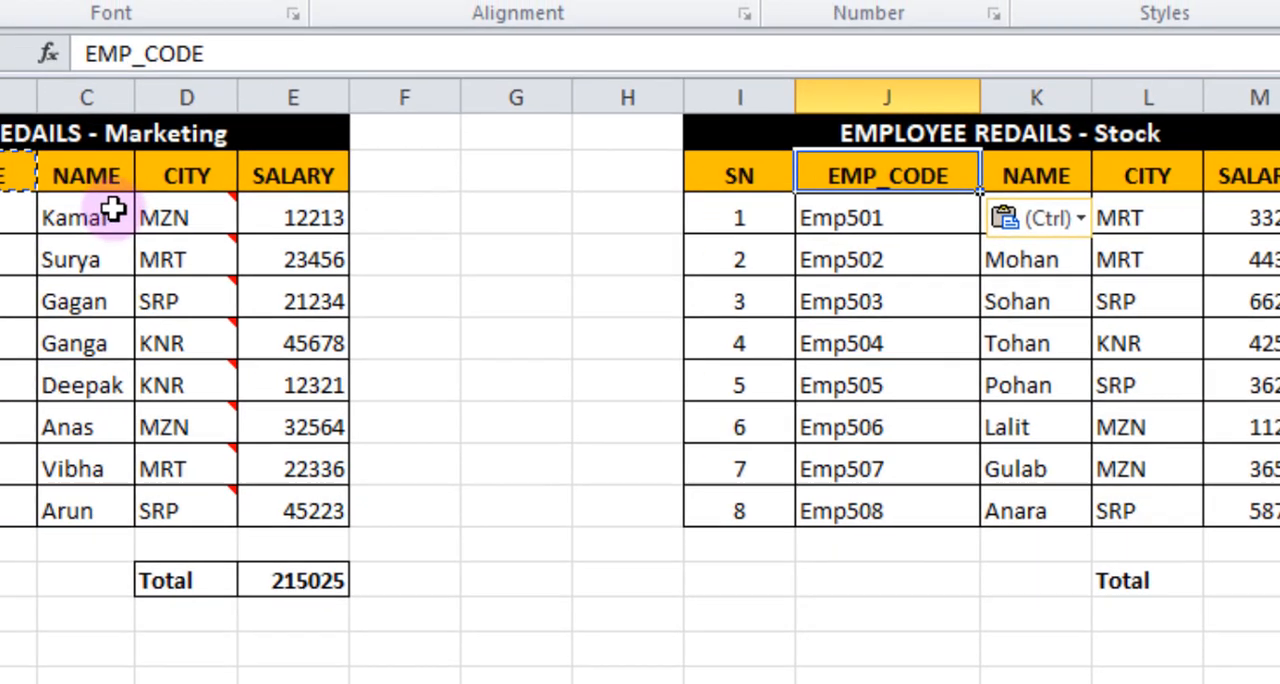
mouse_move(170, 199)
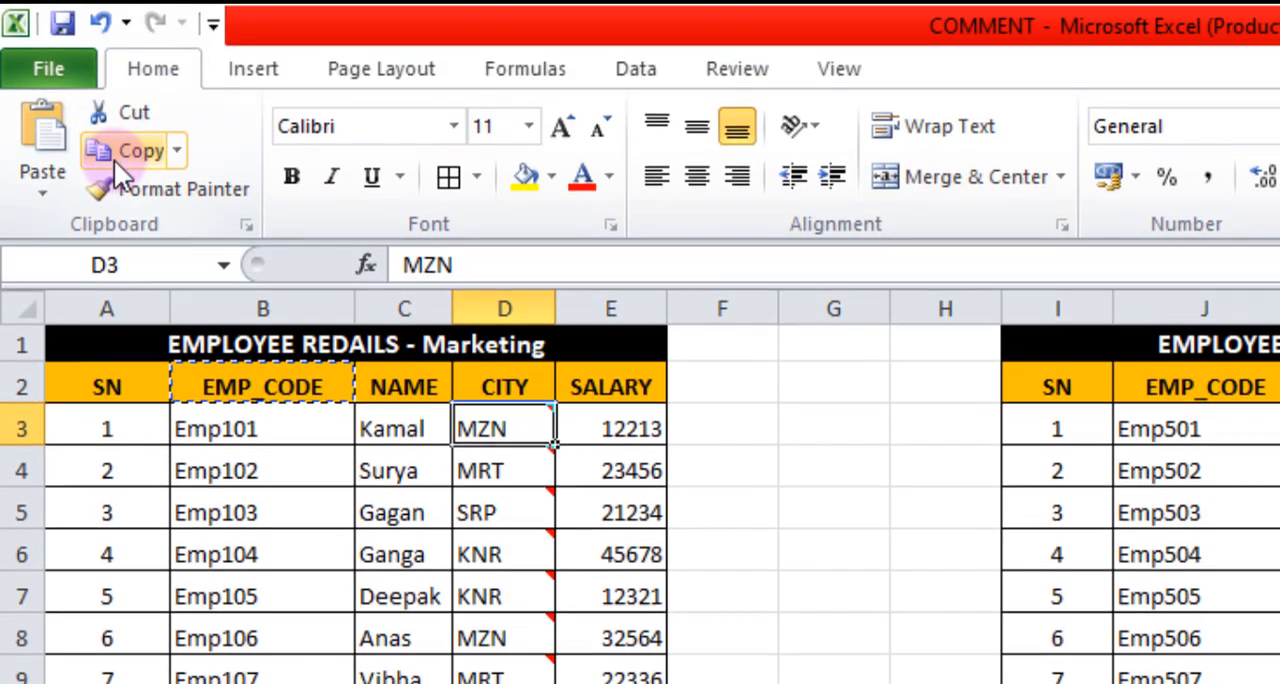
left_click(116, 10)
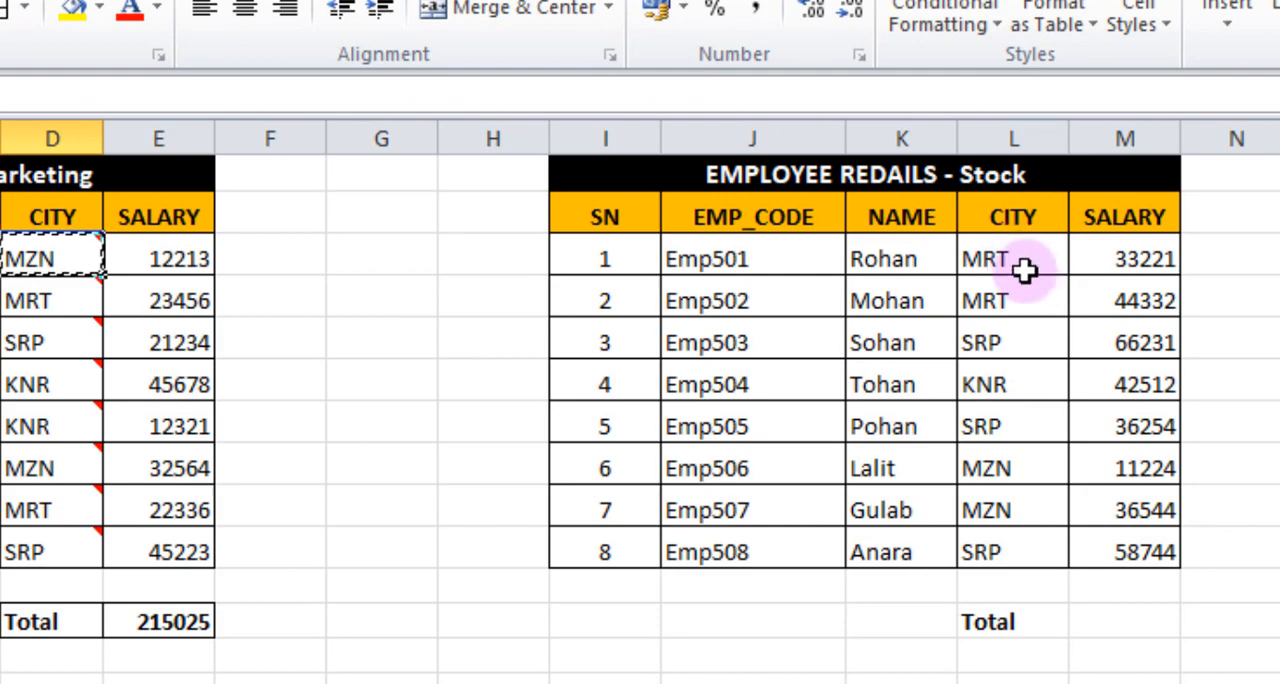
left_click(1020, 259)
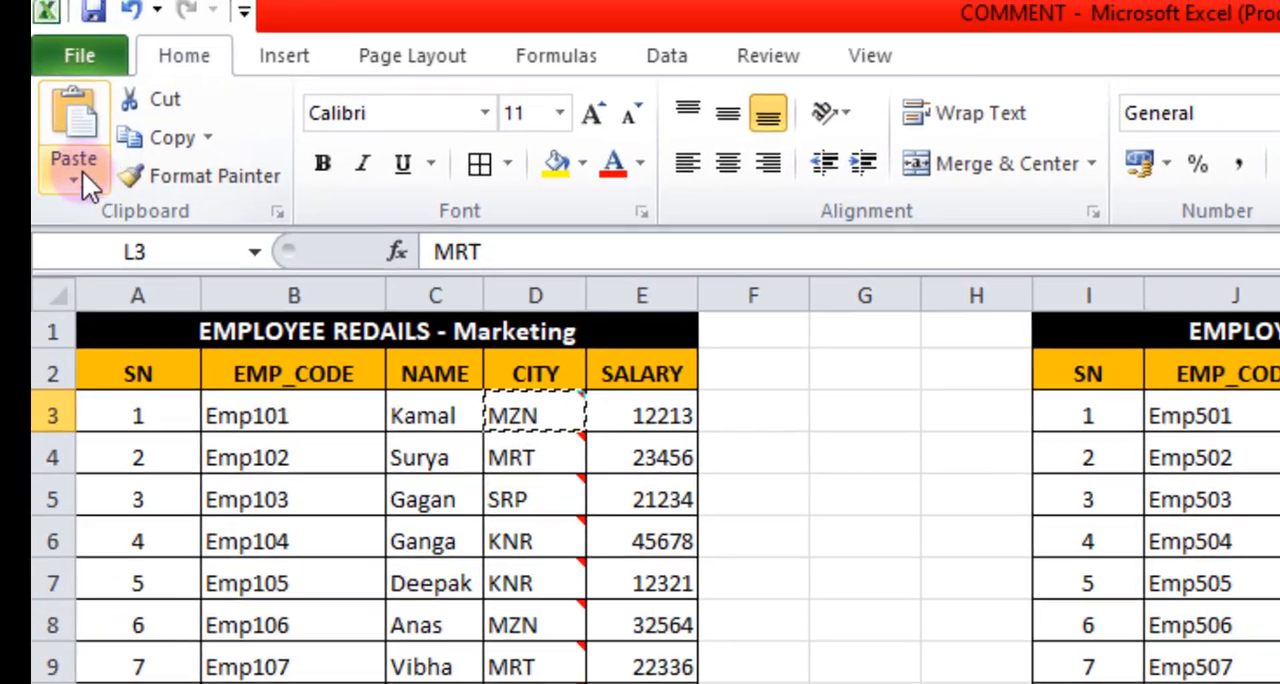
left_click(83, 172)
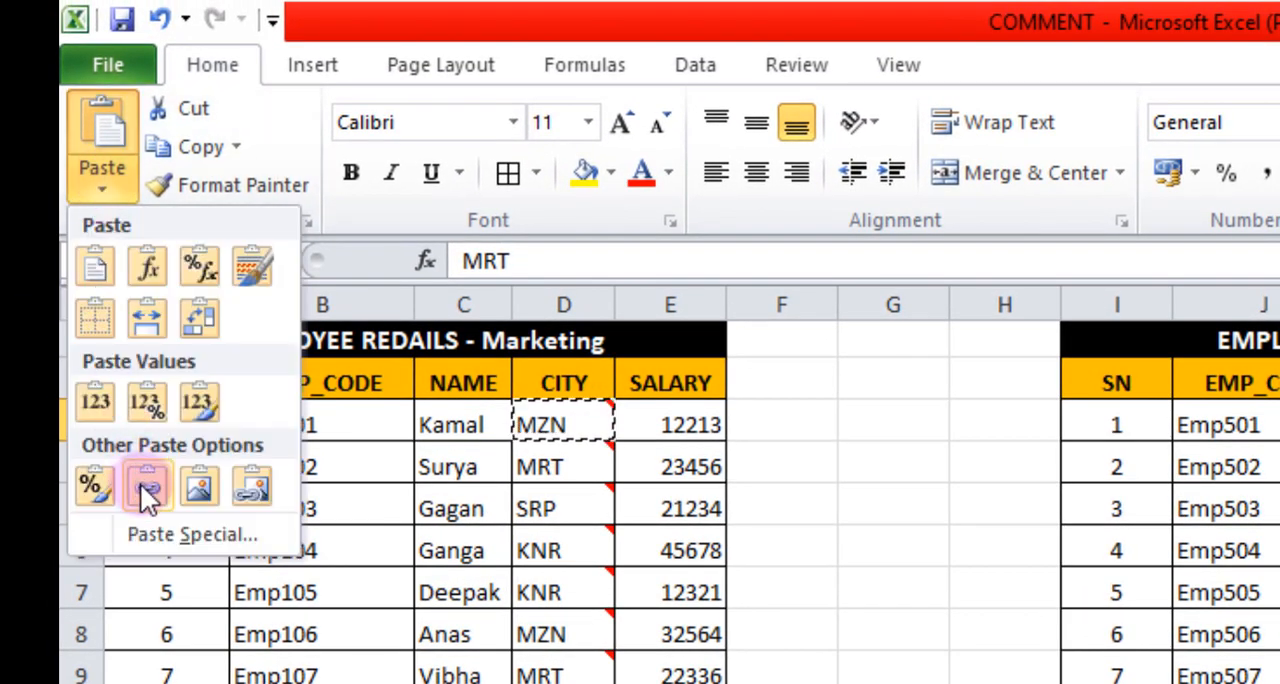
left_click(160, 532)
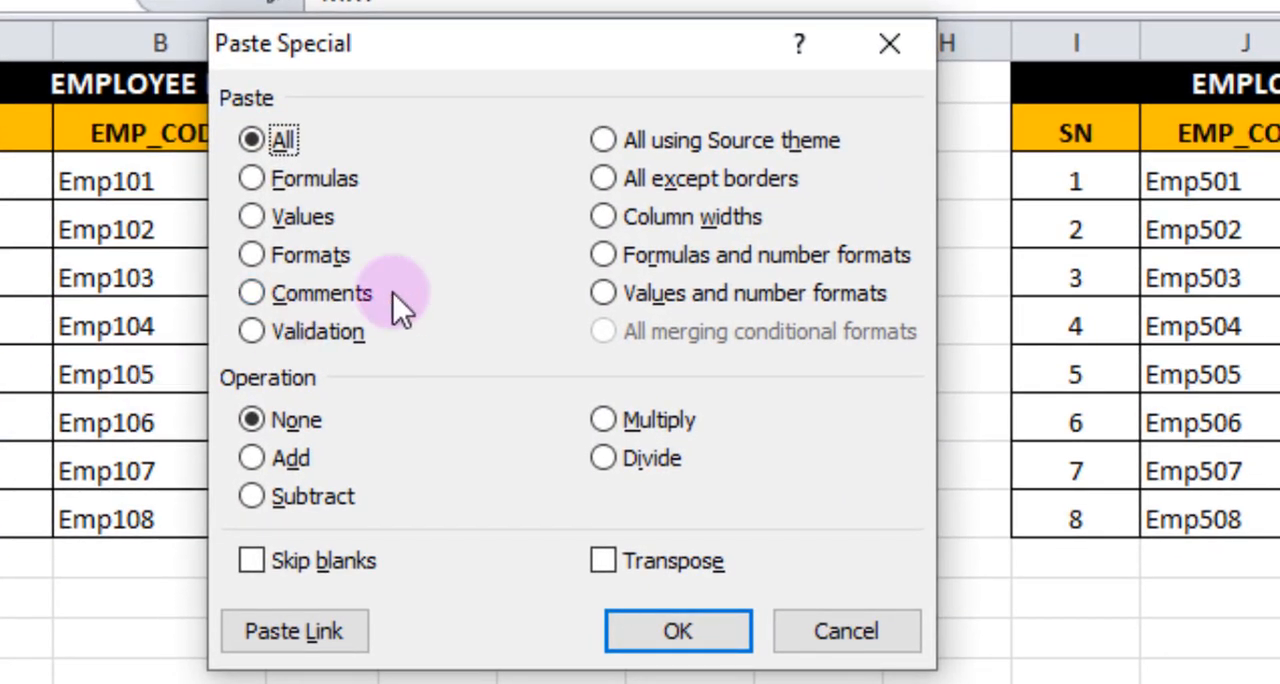
left_click(252, 293)
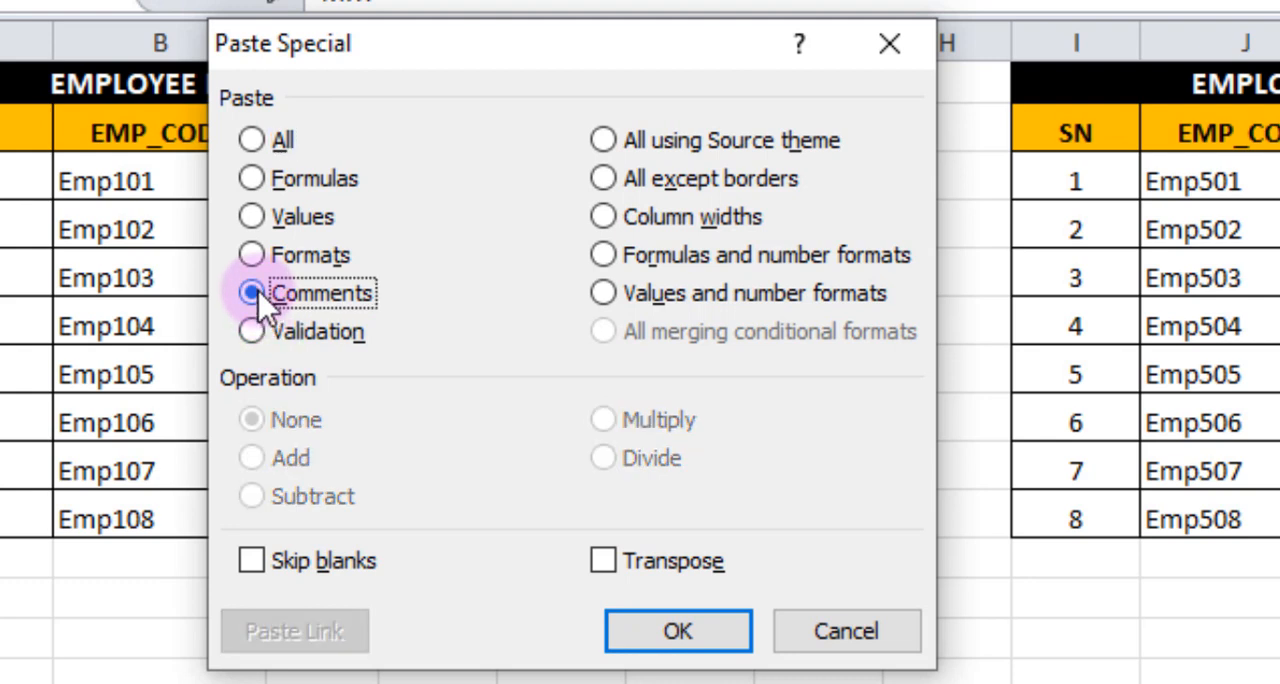
left_click(676, 631)
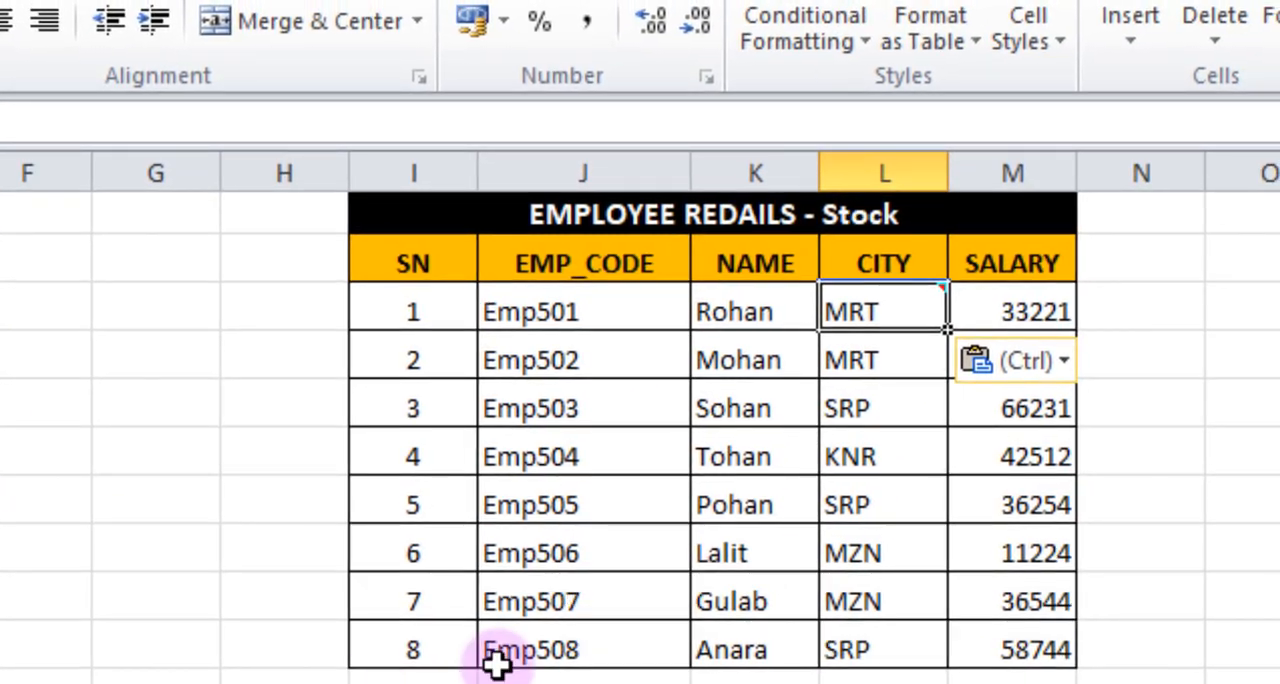
left_click(1240, 681)
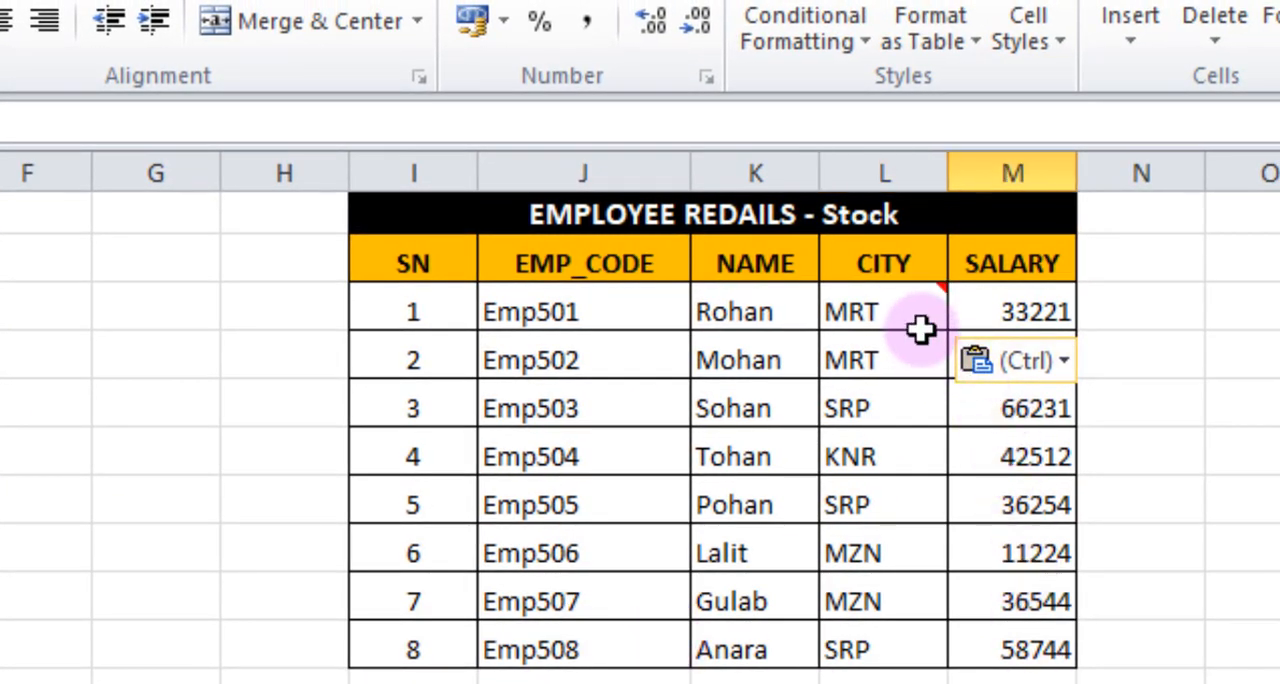
mouse_move(910, 295)
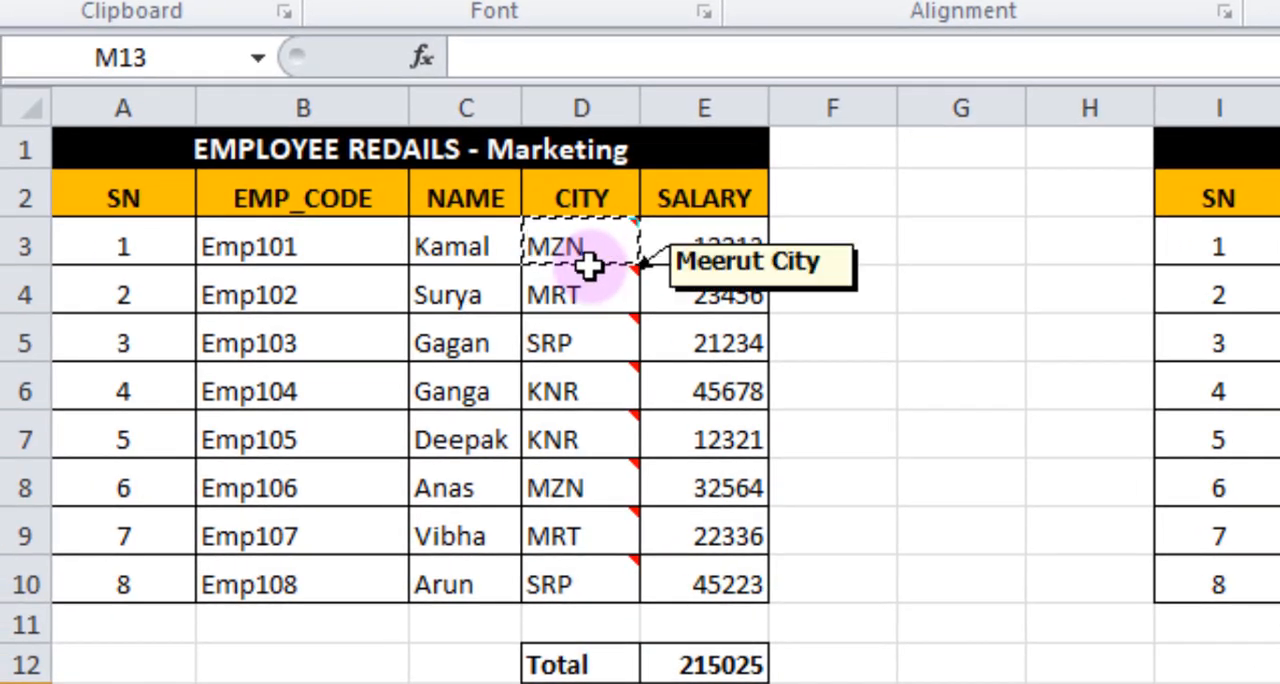
mouse_move(583, 244)
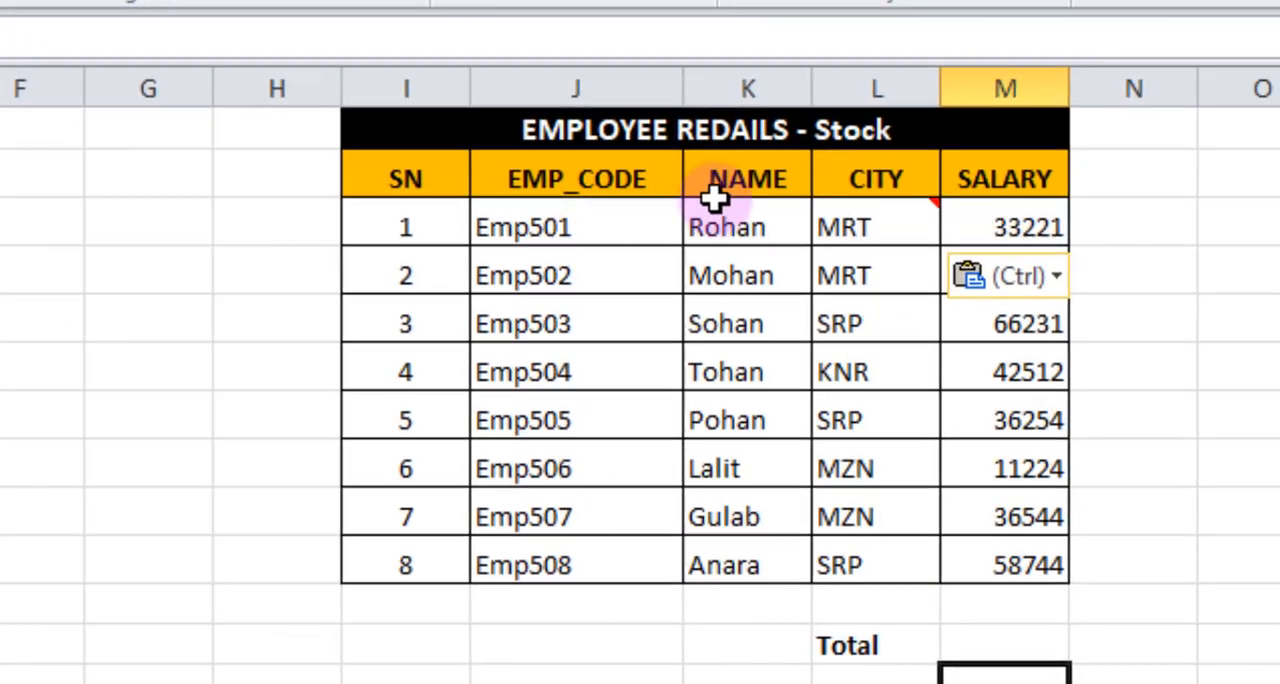
mouse_move(738, 224)
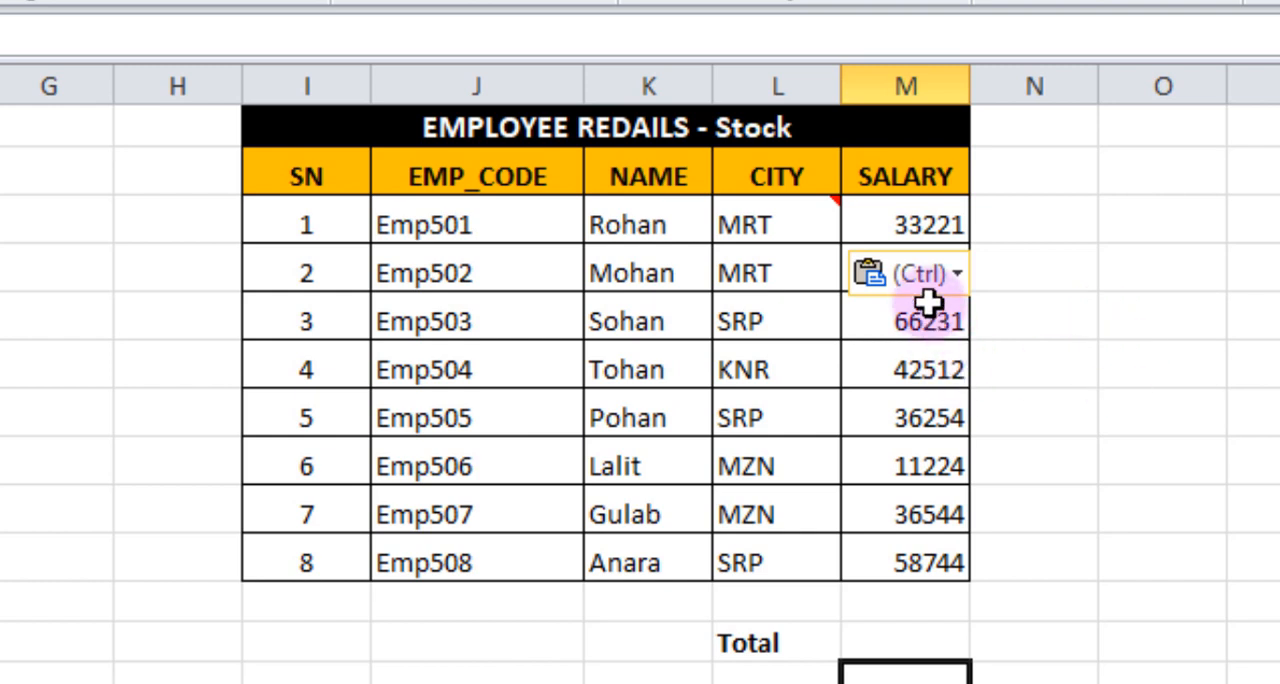
Clear the comment from cell L3 in the Stock table's CITY column.
left_click(800, 223)
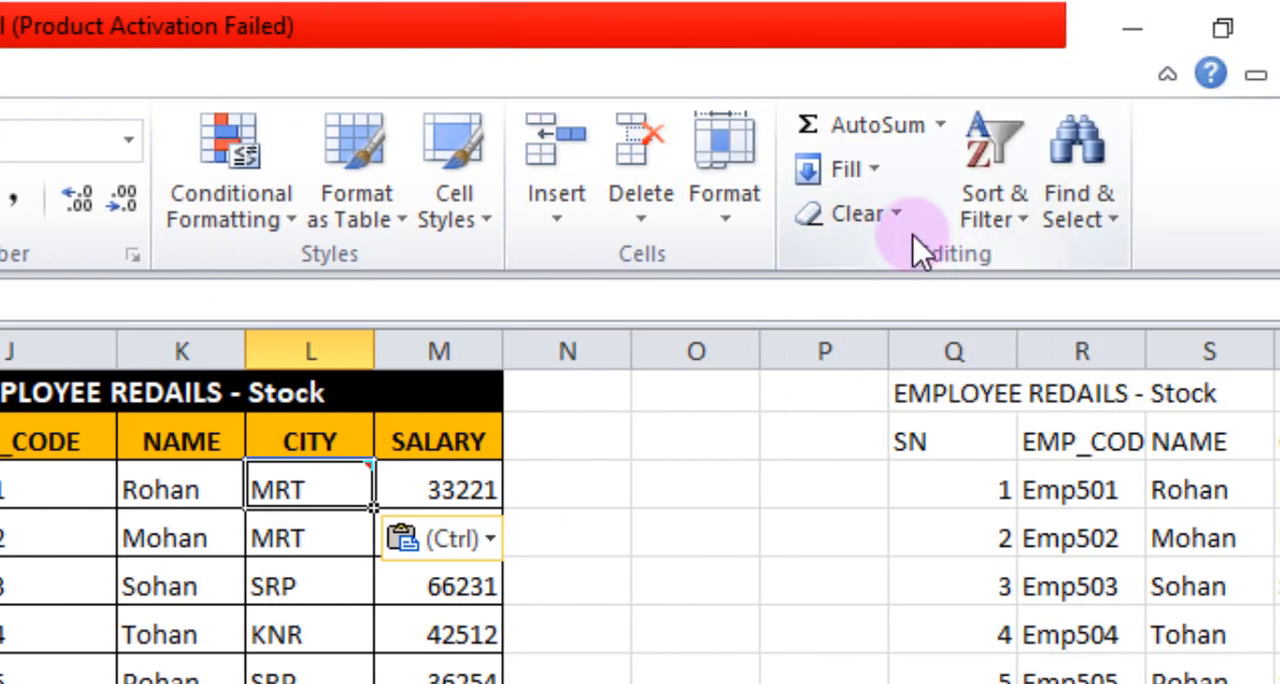
left_click(892, 211)
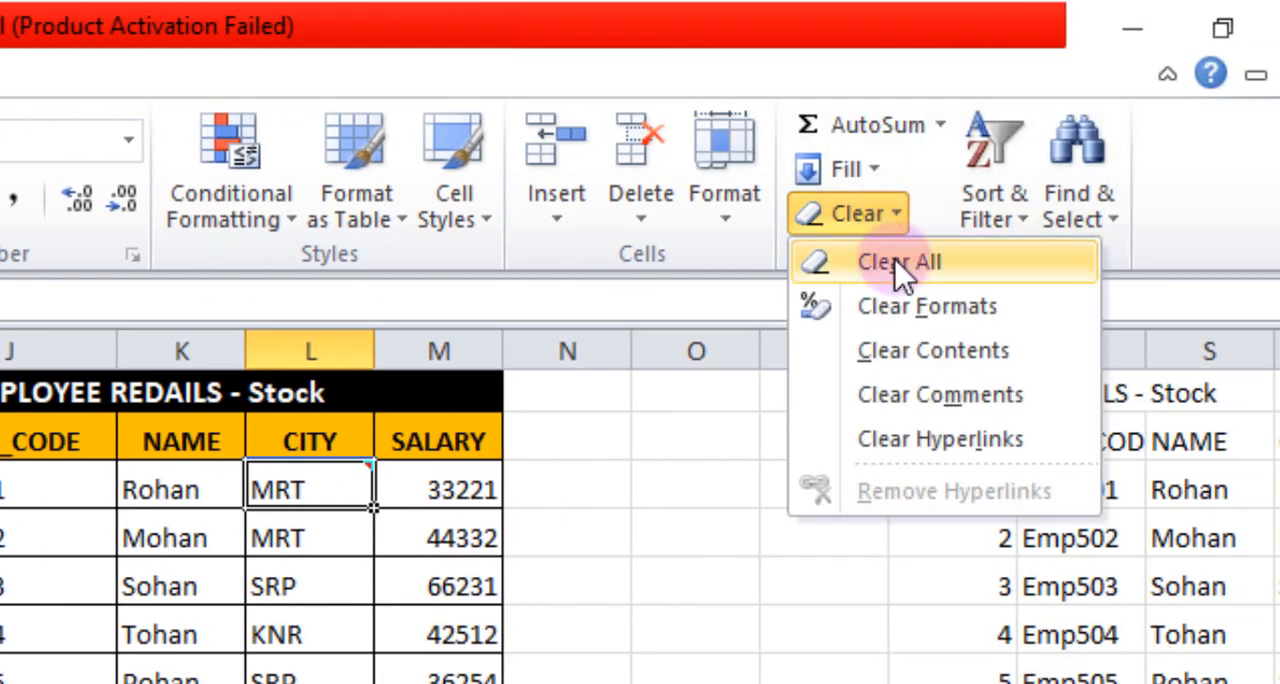
left_click(876, 399)
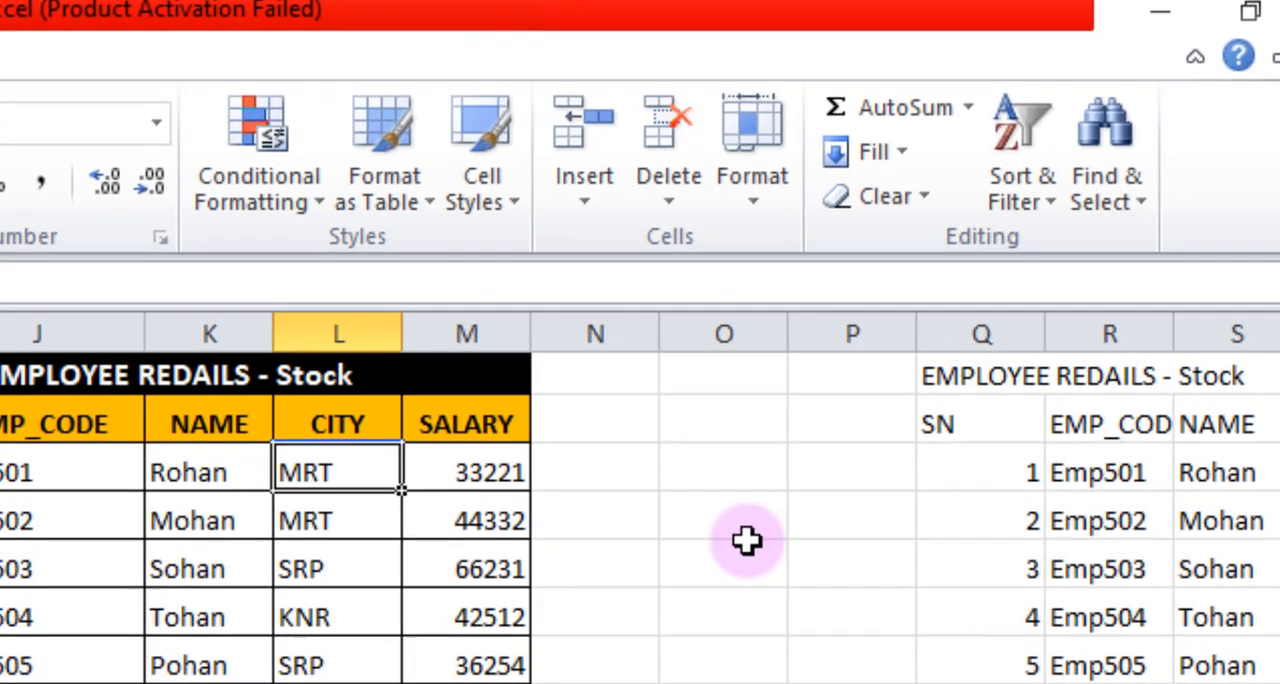
left_click(695, 586)
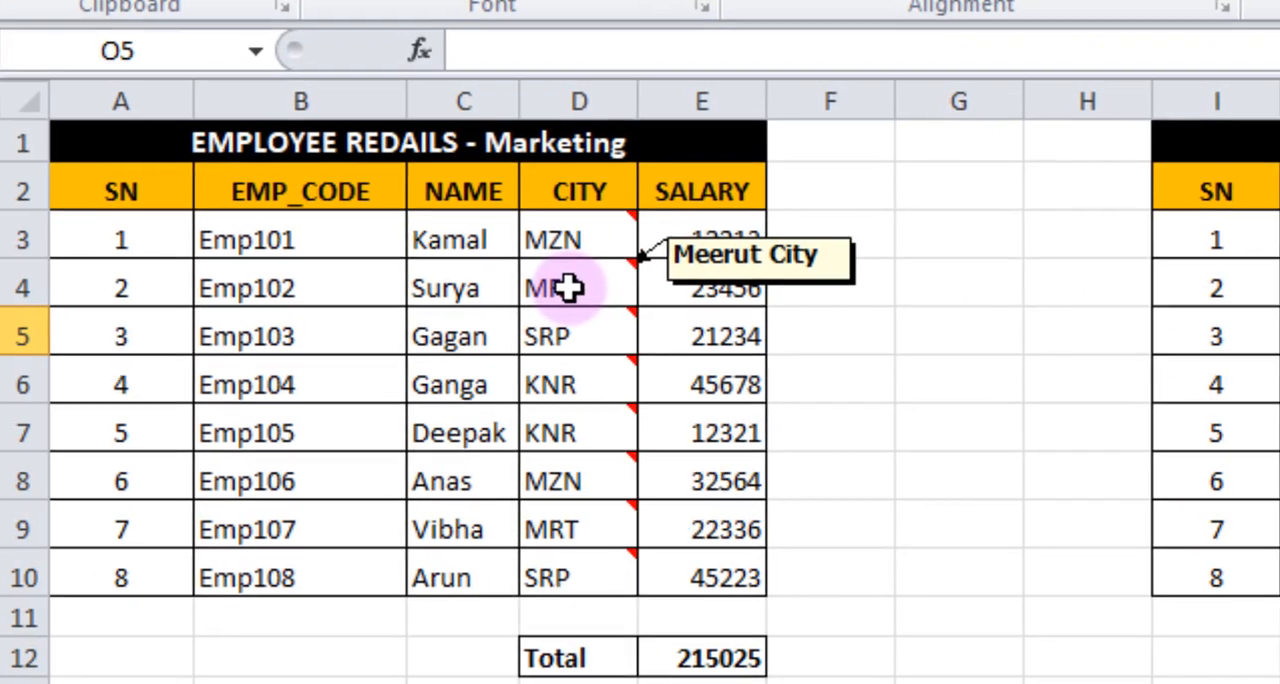
Copy the Marketing city cell D4, paste only its comment onto Stock cell L3 with Paste Special, and check the comment.
left_click(571, 288)
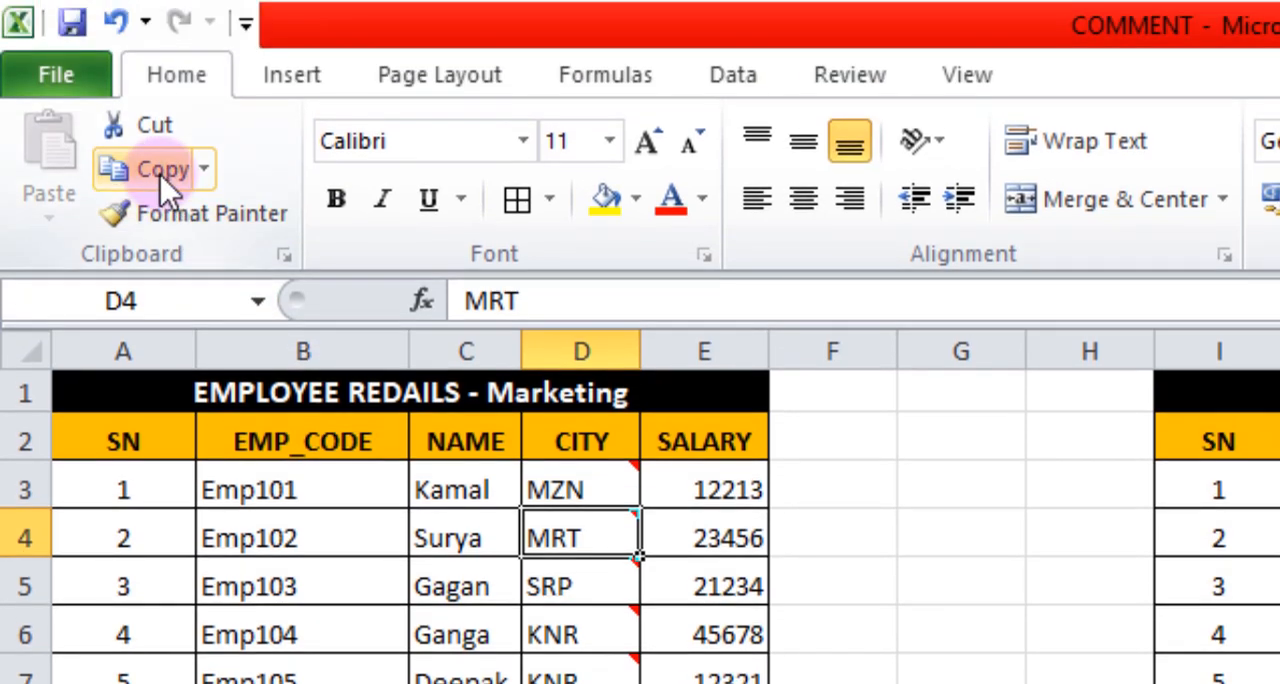
left_click(160, 172)
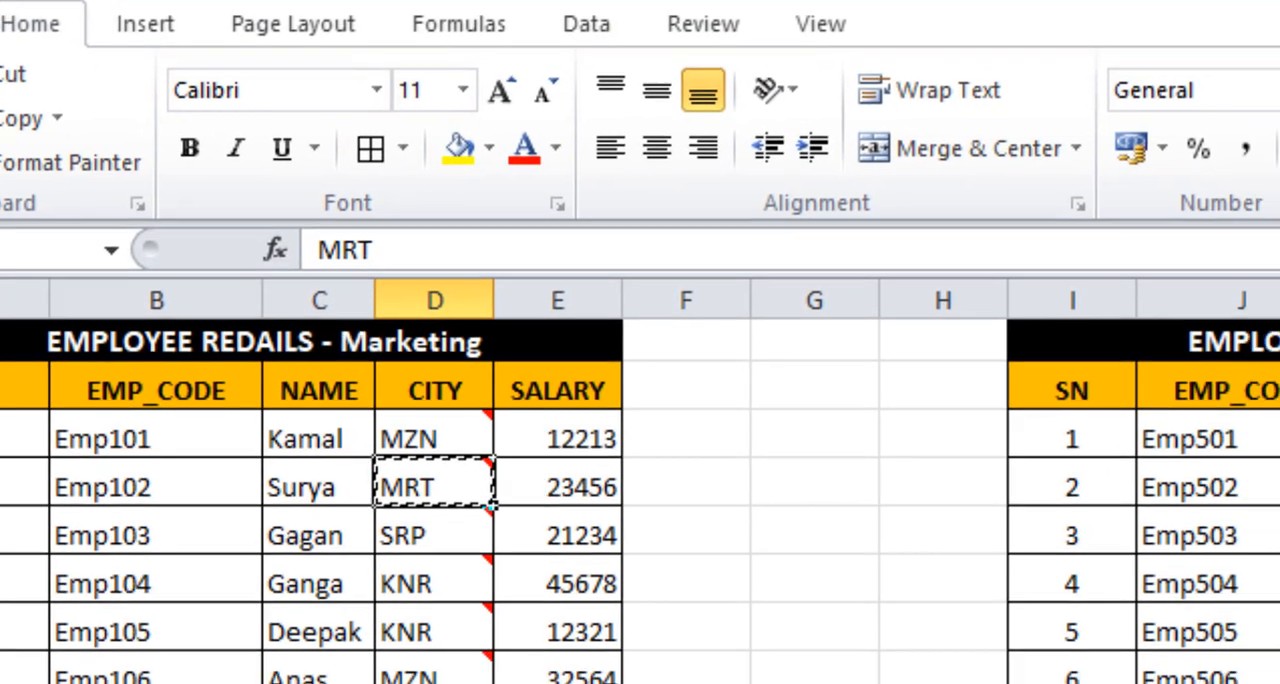
left_click(951, 229)
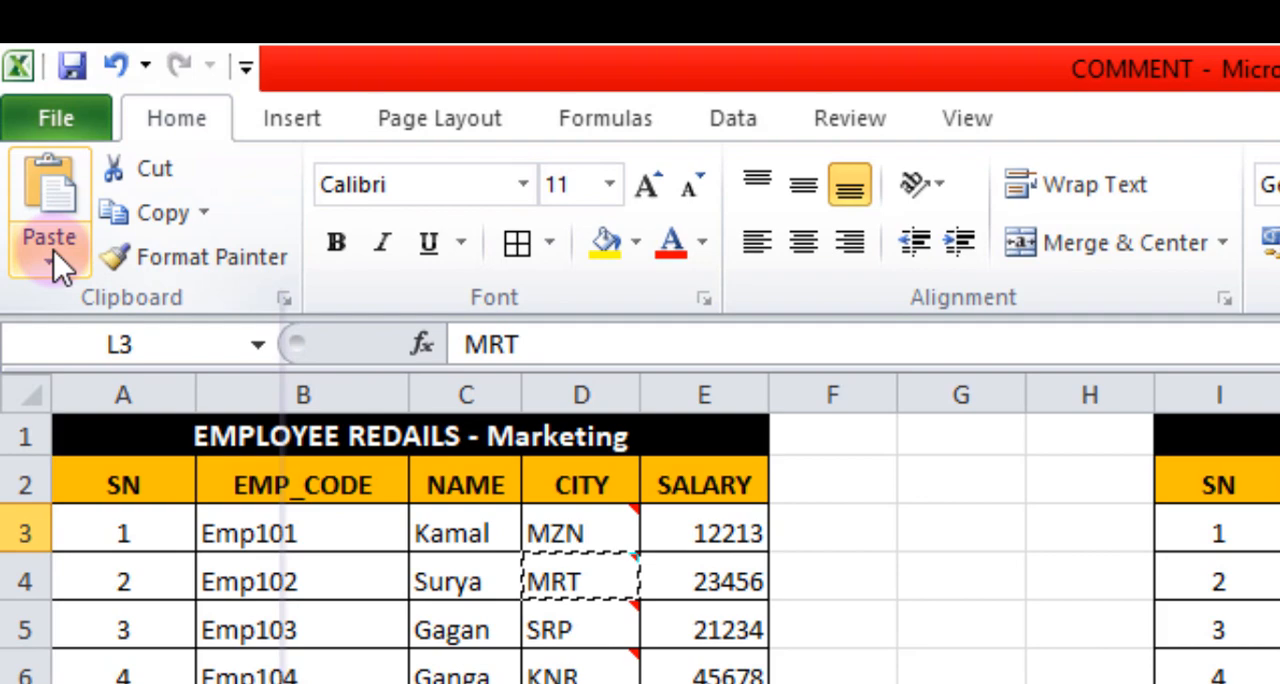
left_click(0, 223)
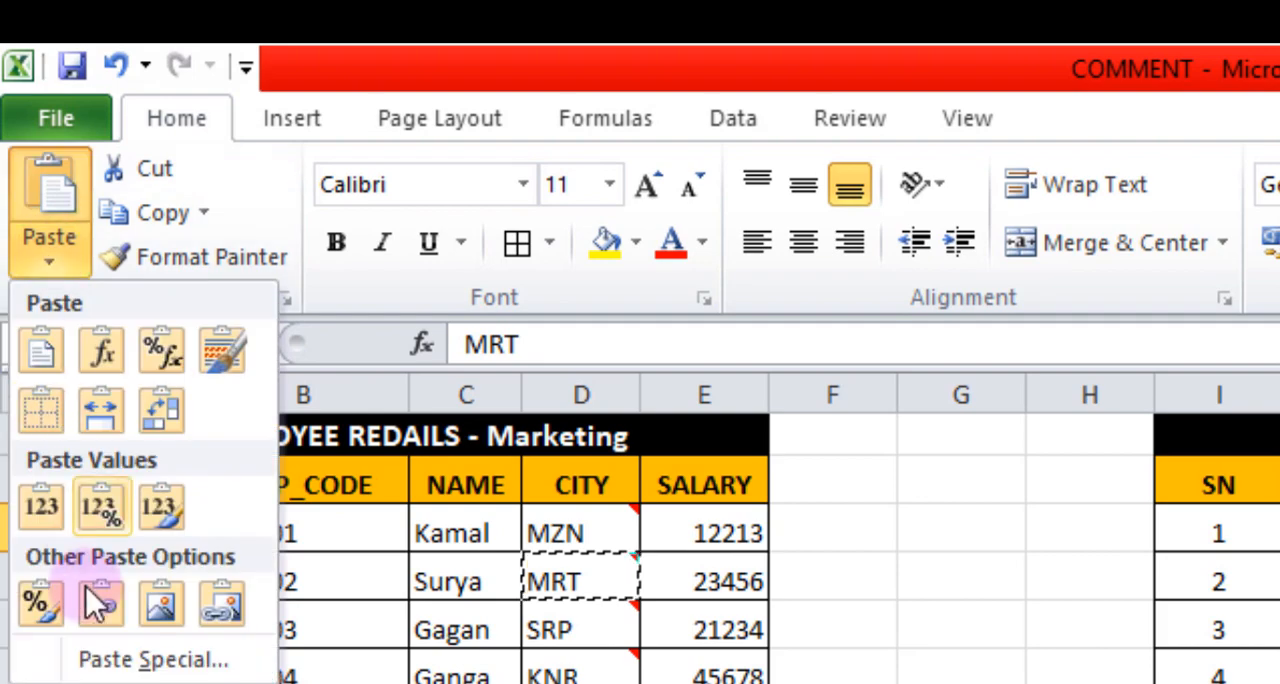
left_click(52, 630)
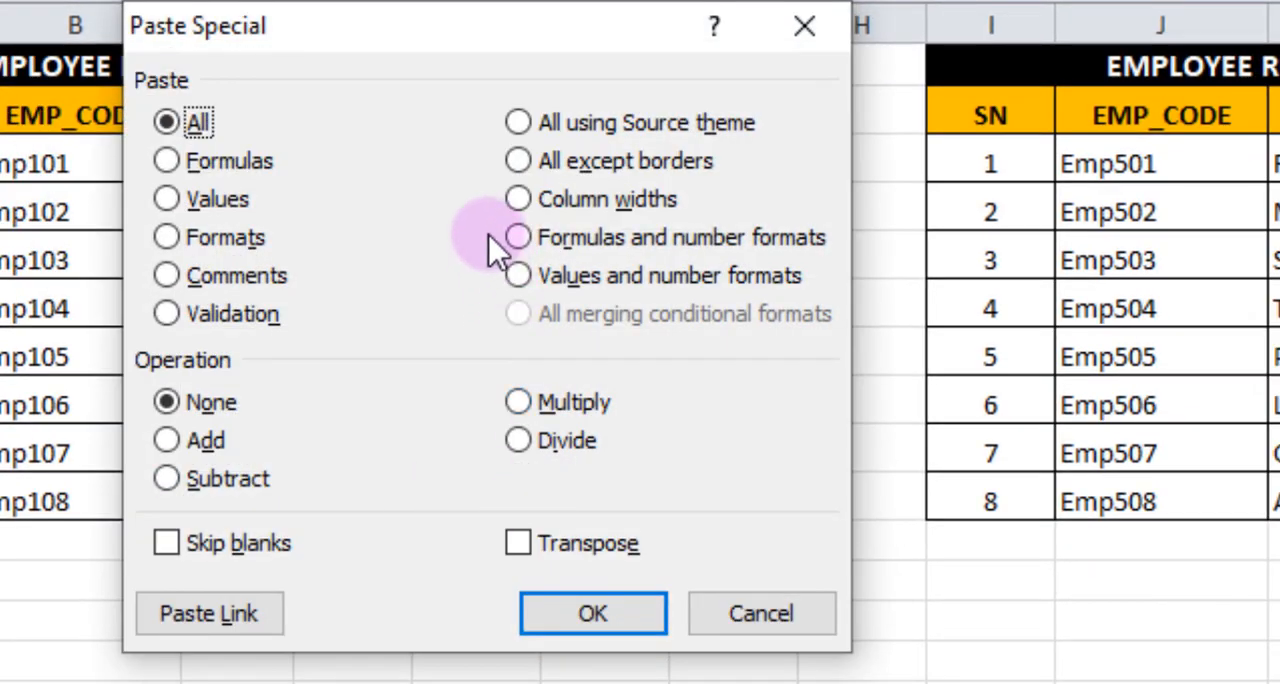
left_click(167, 276)
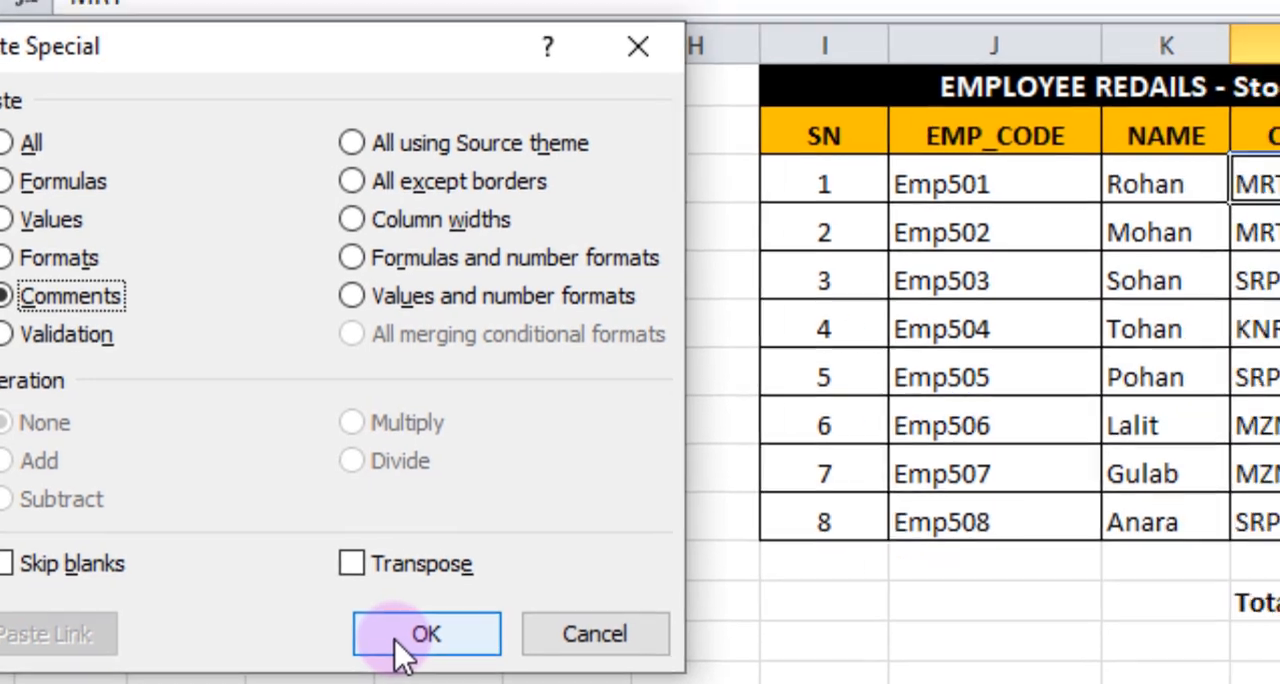
left_click(580, 618)
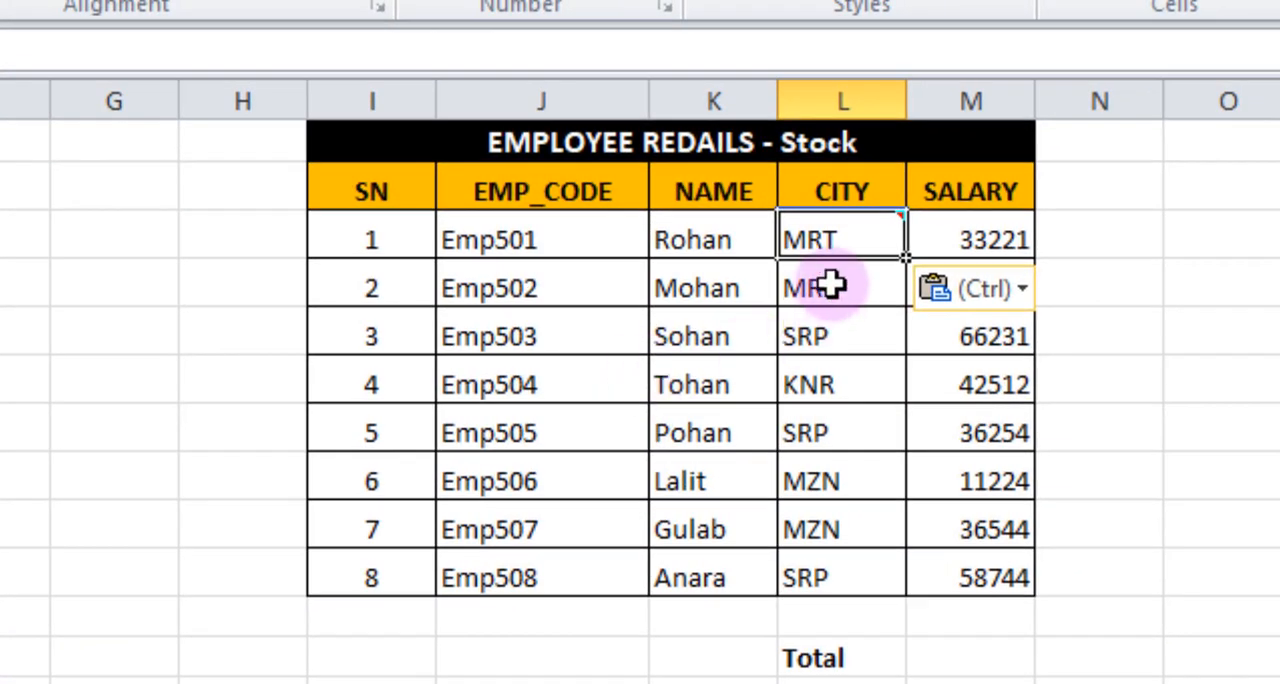
left_click(1185, 320)
mouse_move(835, 240)
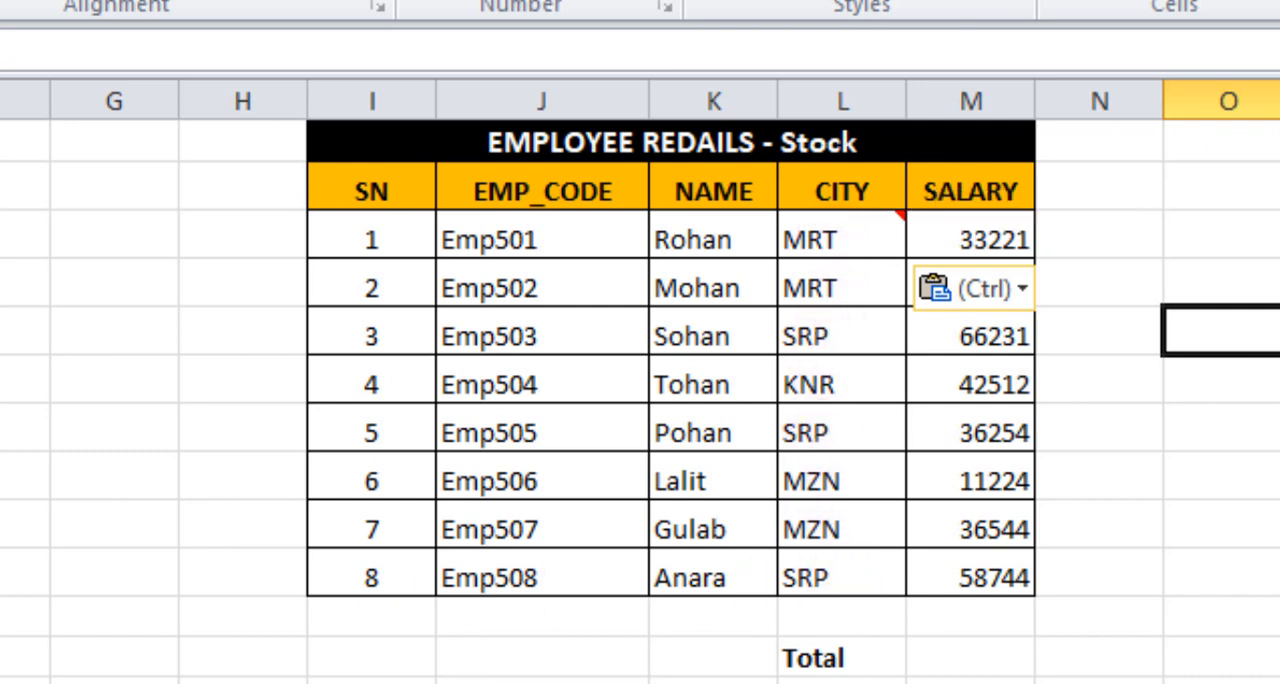
Inspect the formula behind the Marketing table's salary total in E12.
left_click(985, 682)
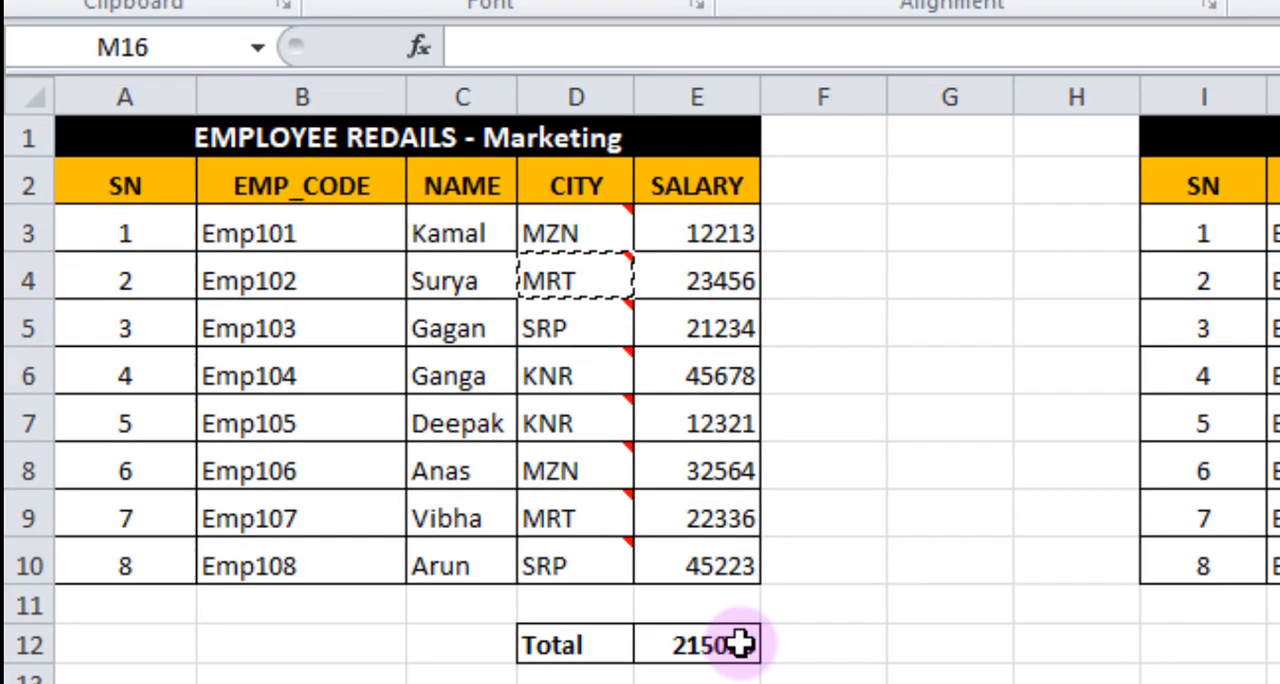
left_click(740, 645)
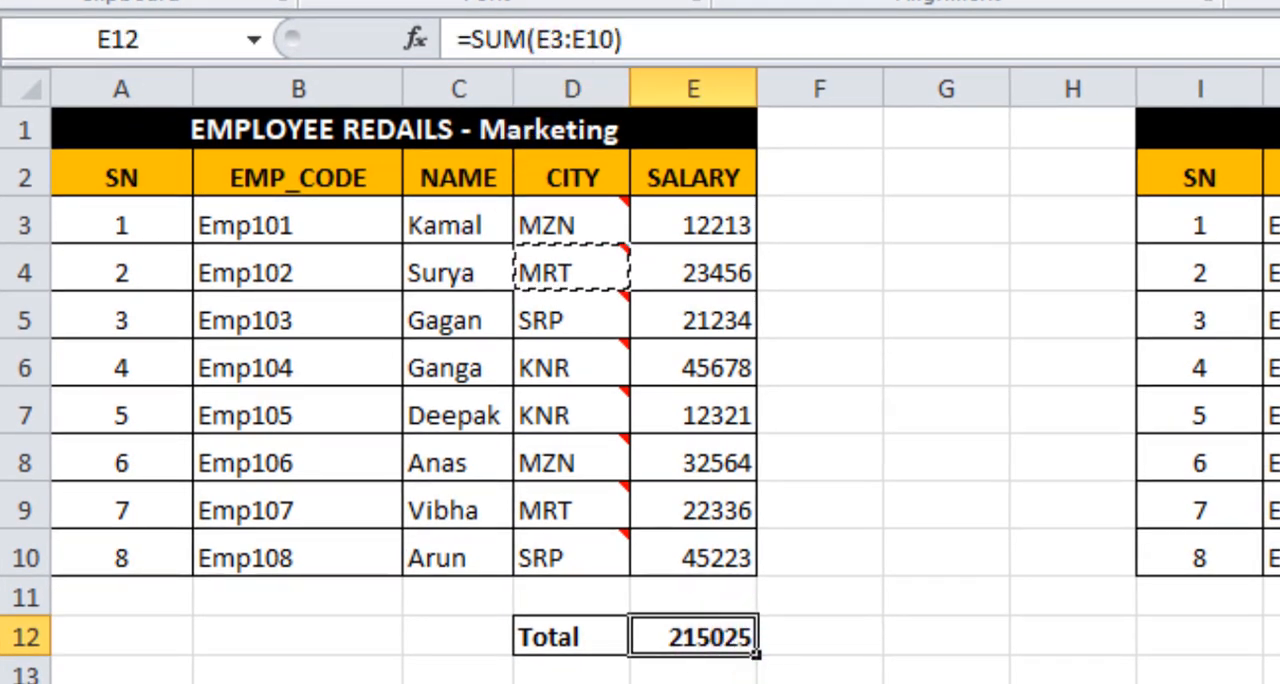
left_click(726, 667)
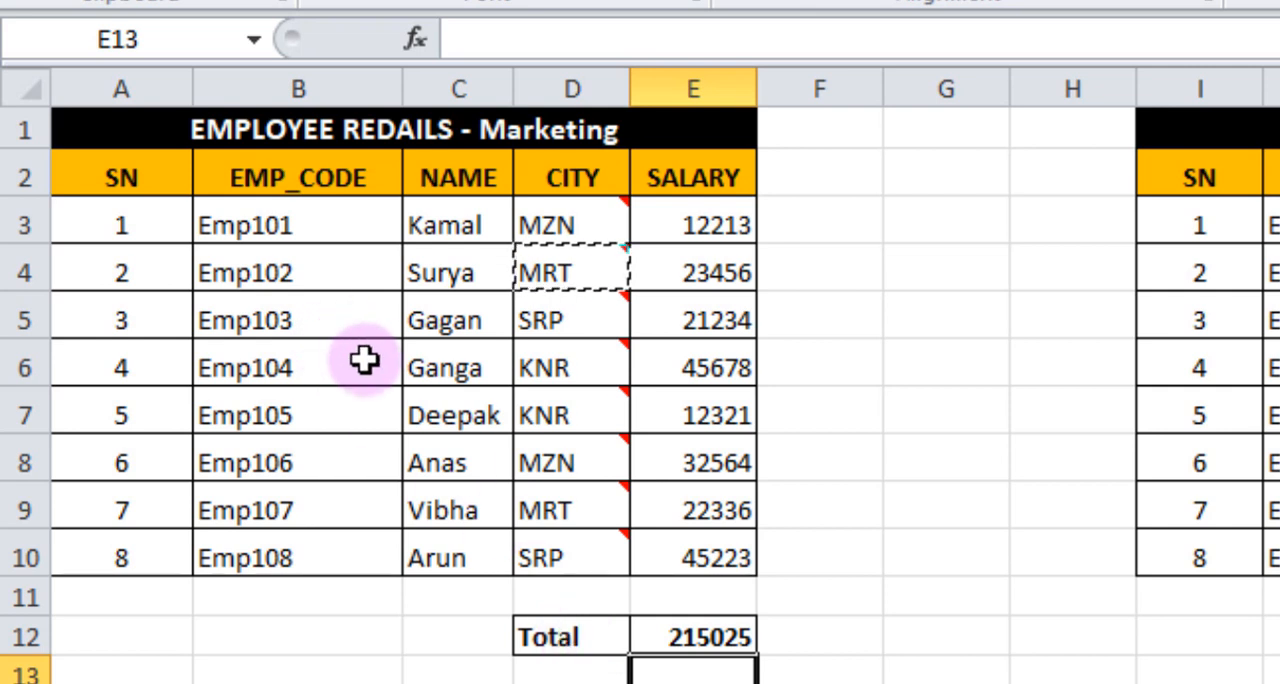
mouse_move(578, 540)
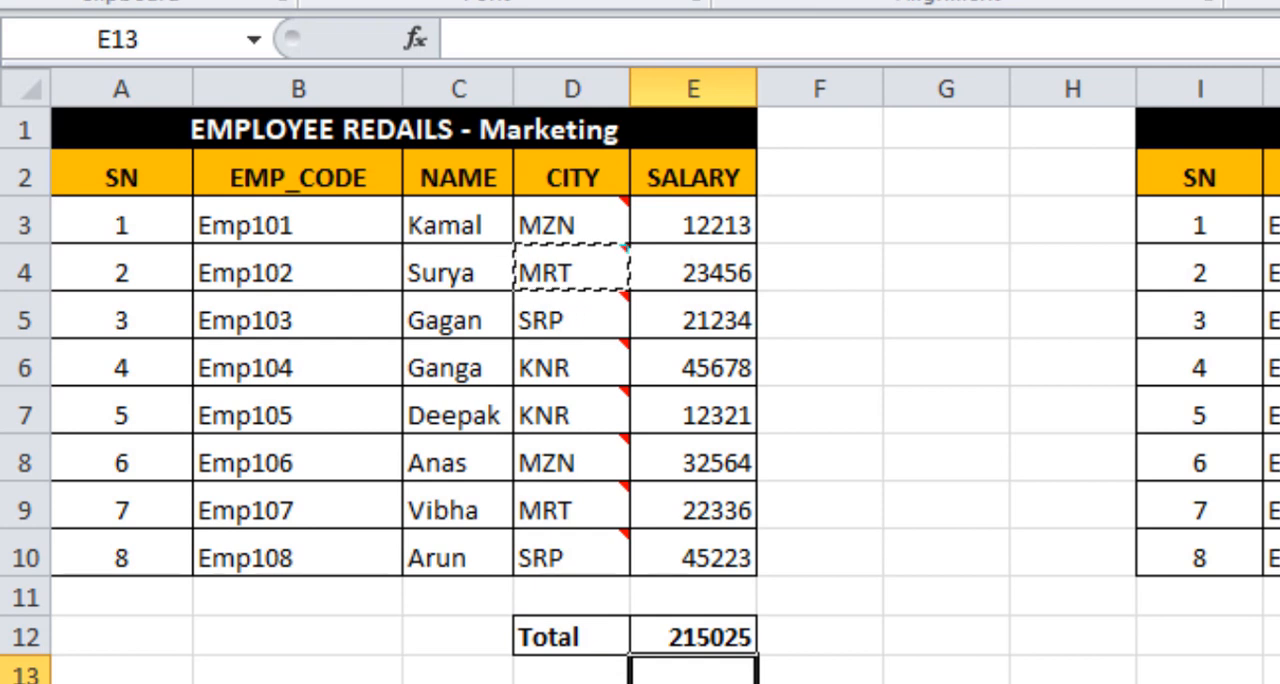
Check the formula in the Marketing salary total cell E12 and copy that cell.
left_click(690, 636)
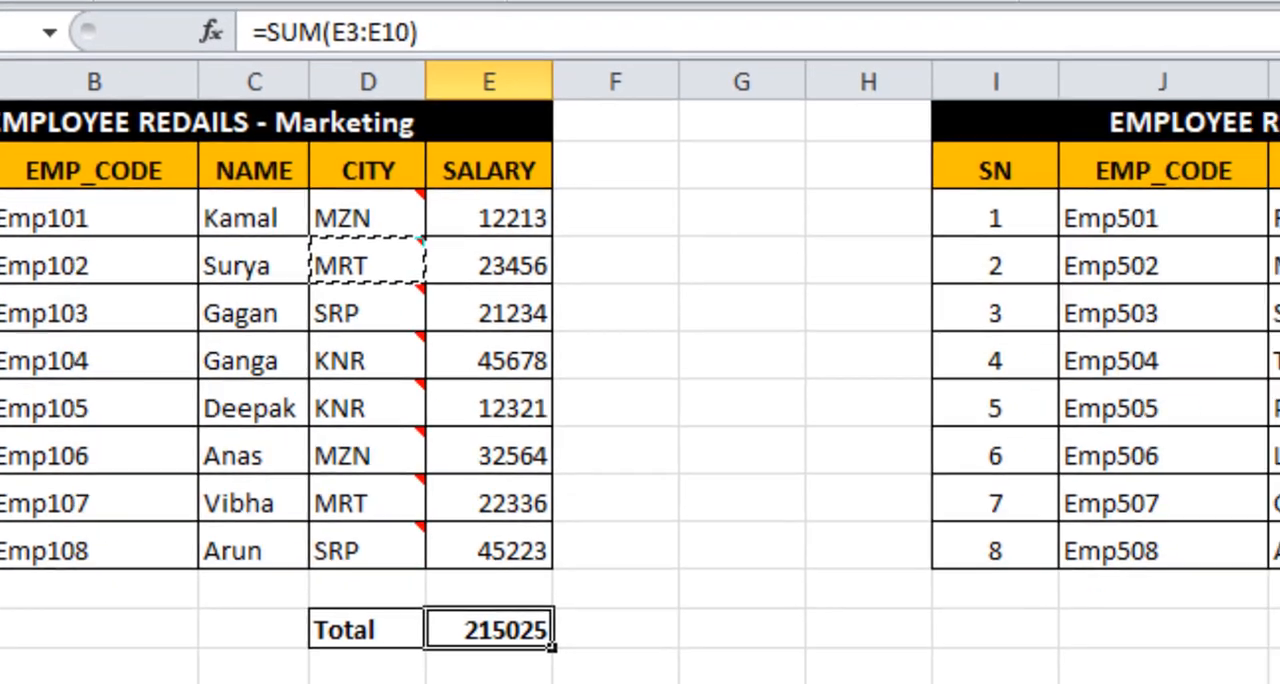
left_click(742, 683)
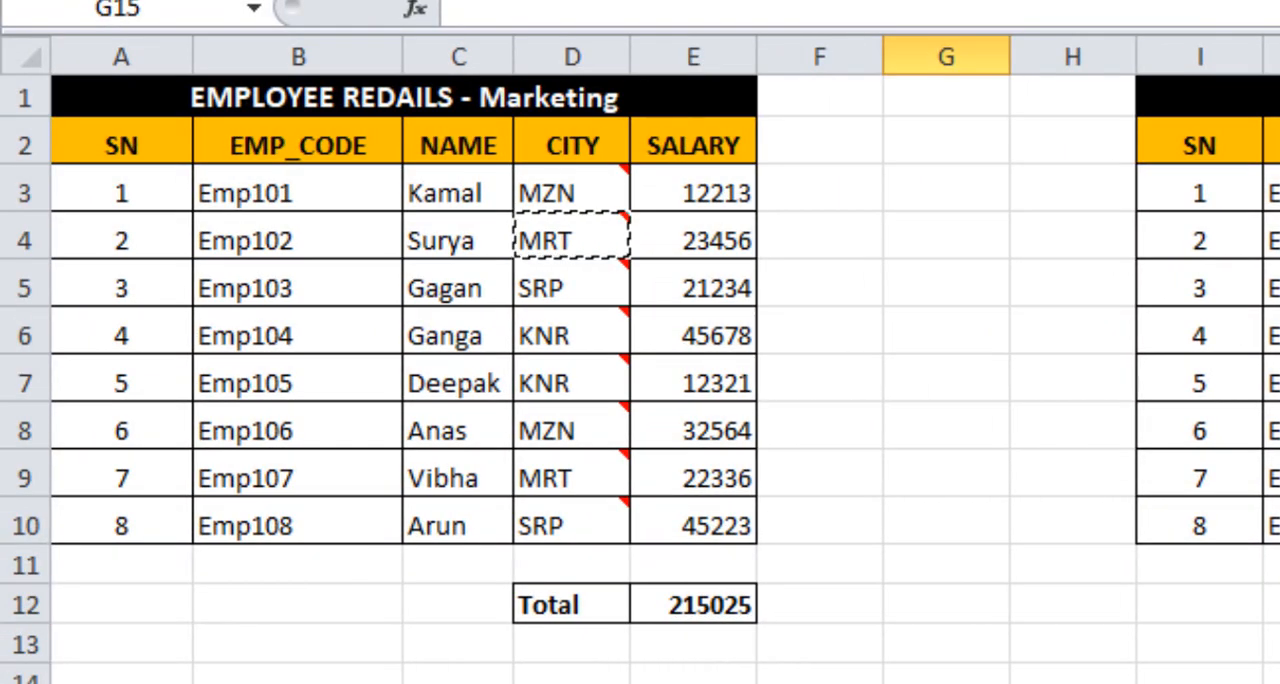
left_click(691, 608)
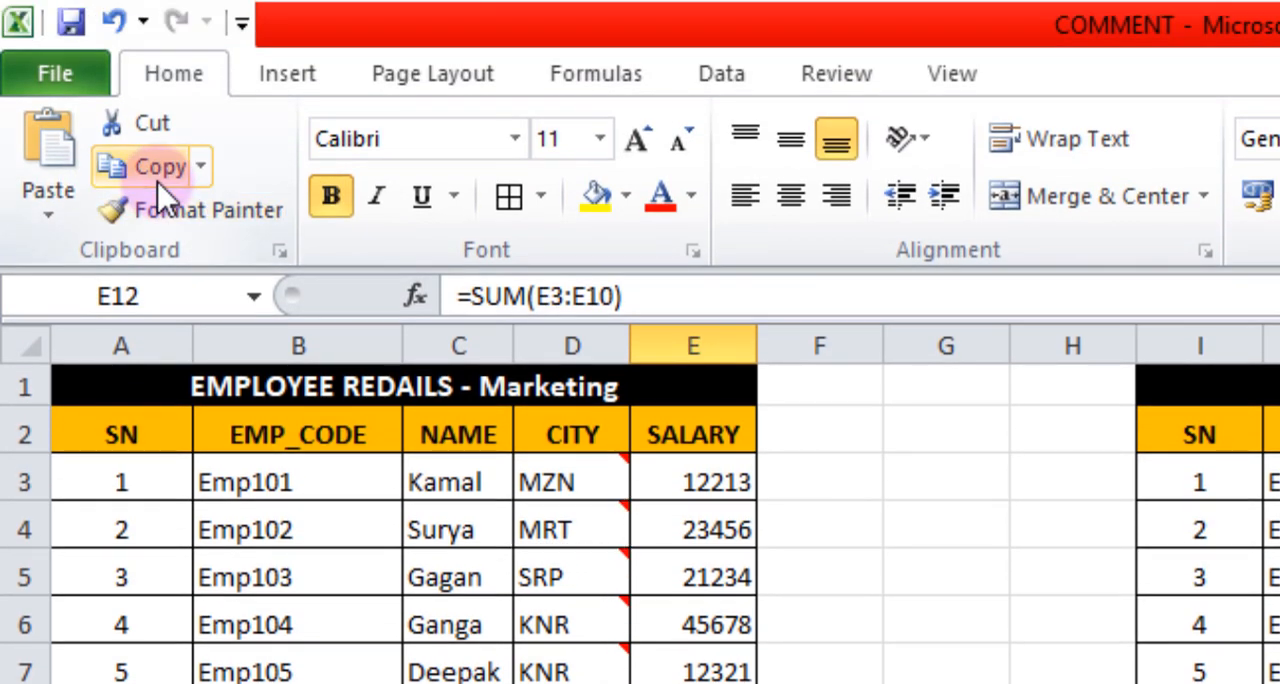
left_click(160, 168)
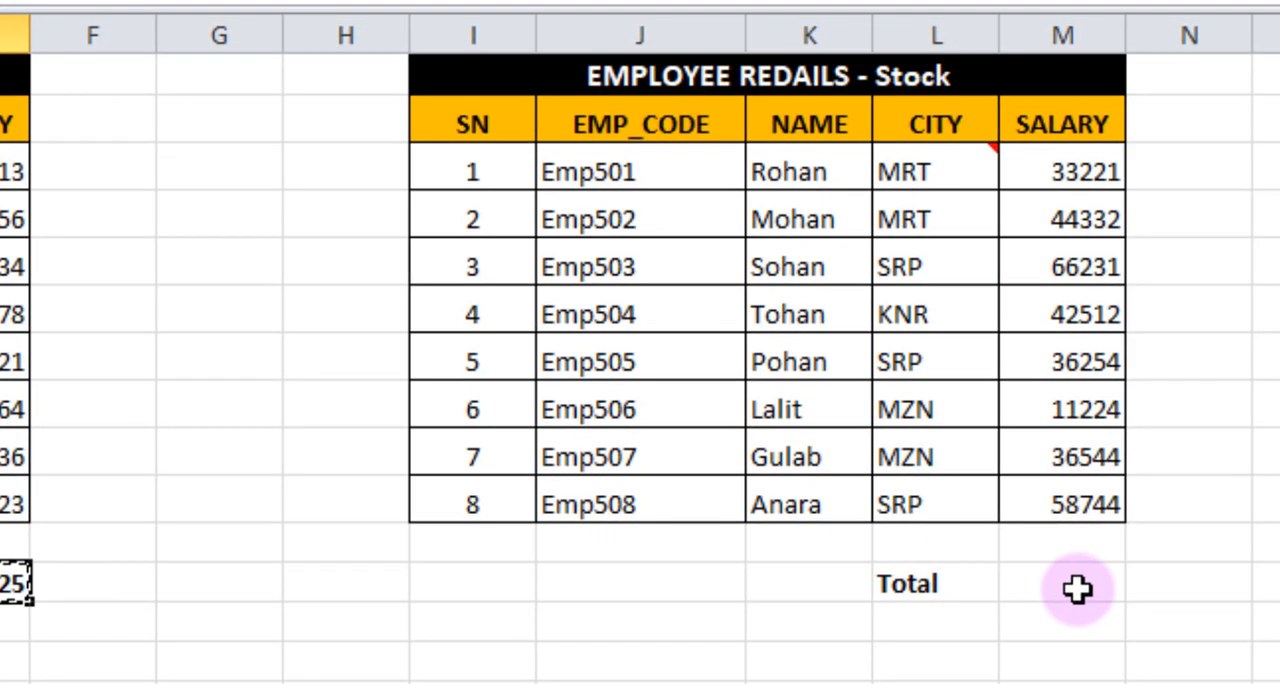
left_click(1077, 589)
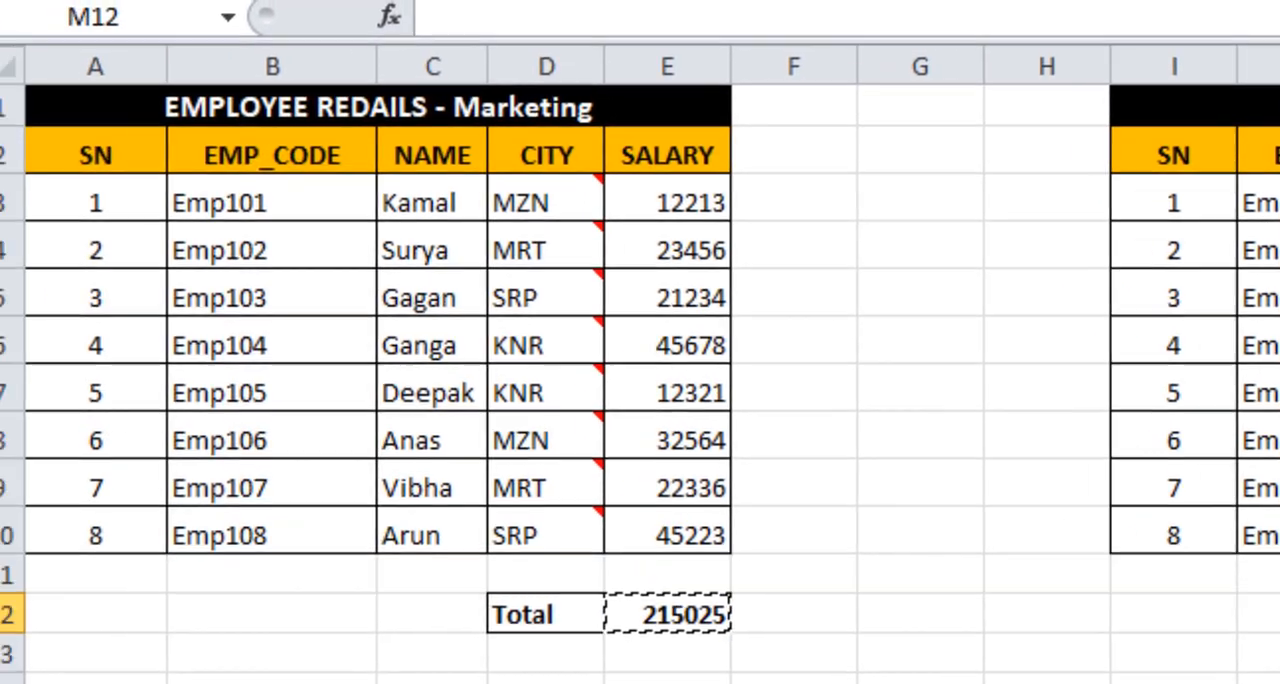
left_click(682, 615)
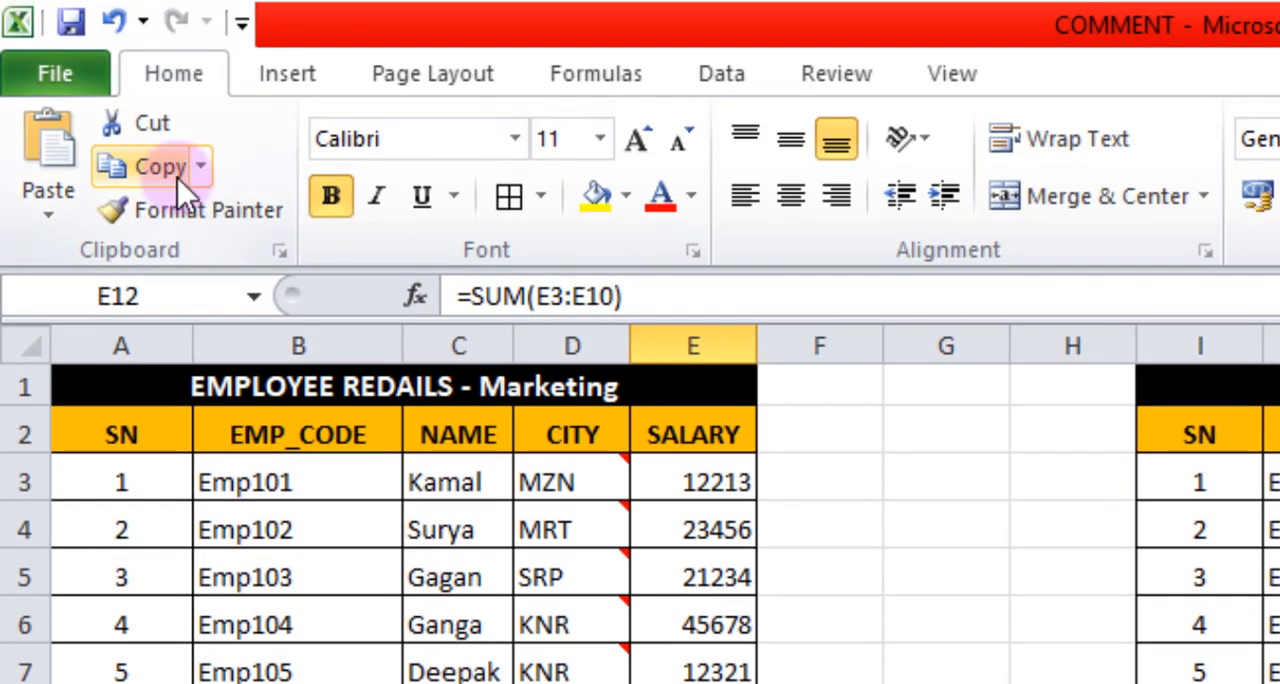
left_click(157, 174)
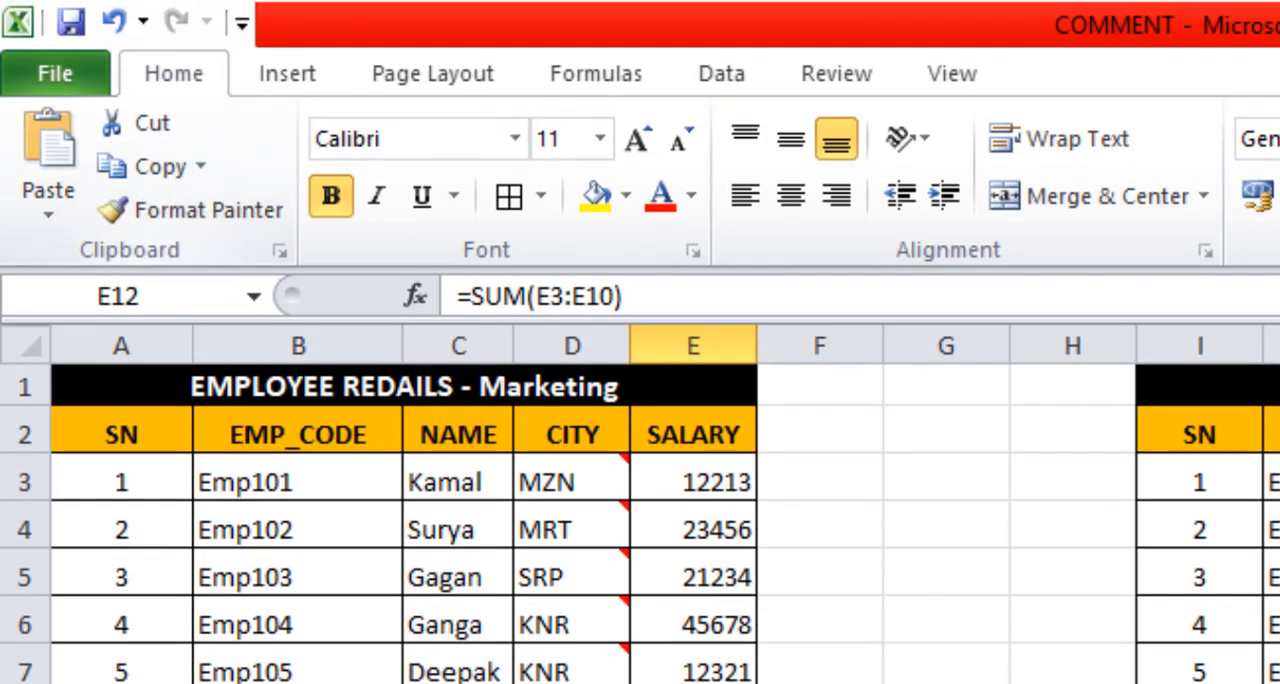
Paste only the copied formula into the Stock total cell M12 with Paste Special and check the resulting formula.
left_click(47, 205)
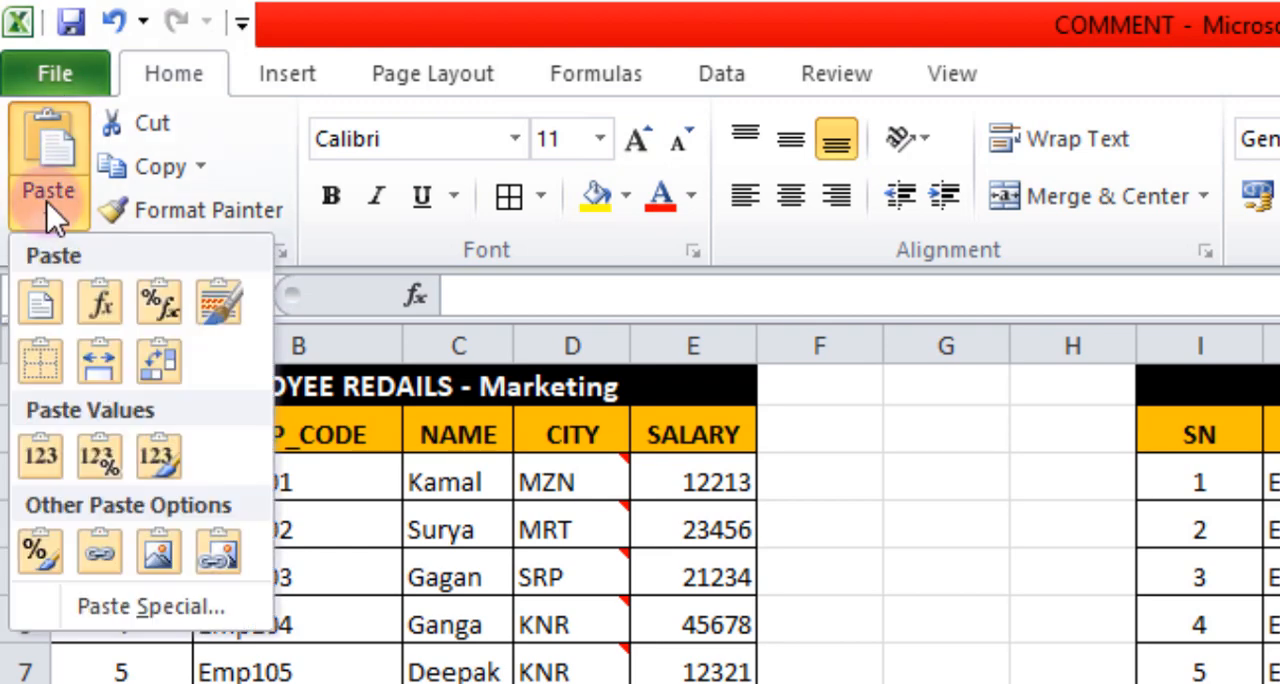
left_click(106, 604)
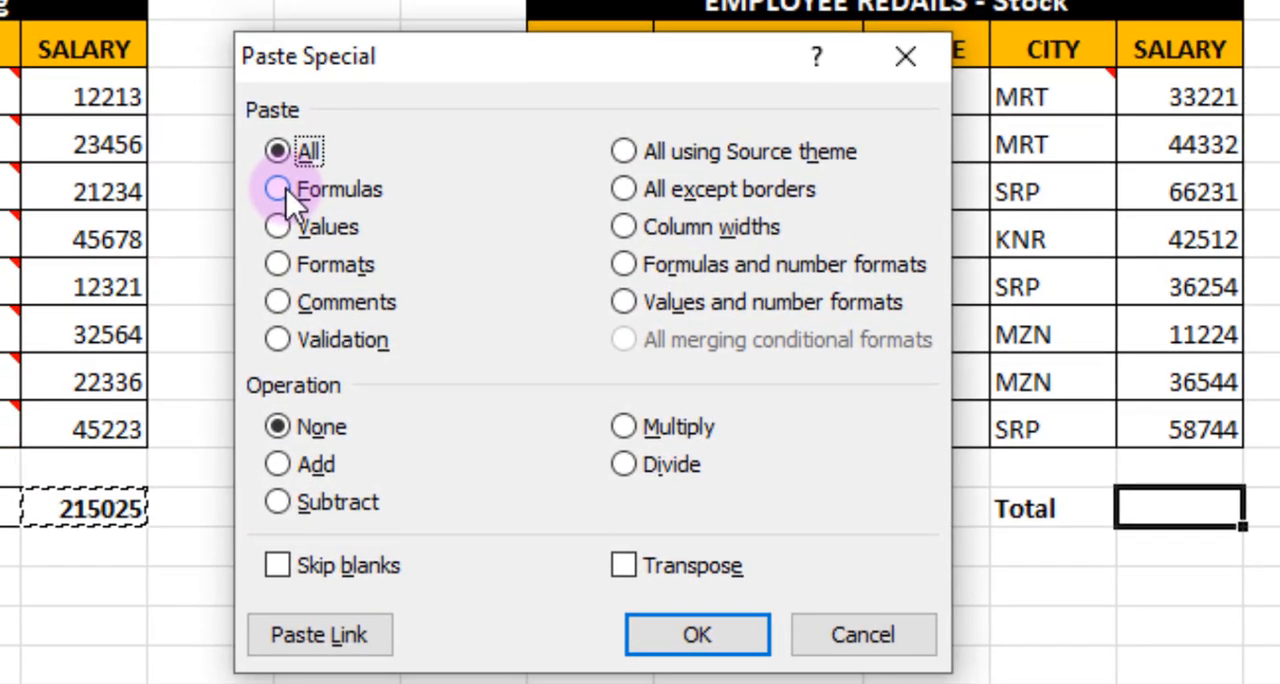
left_click(277, 189)
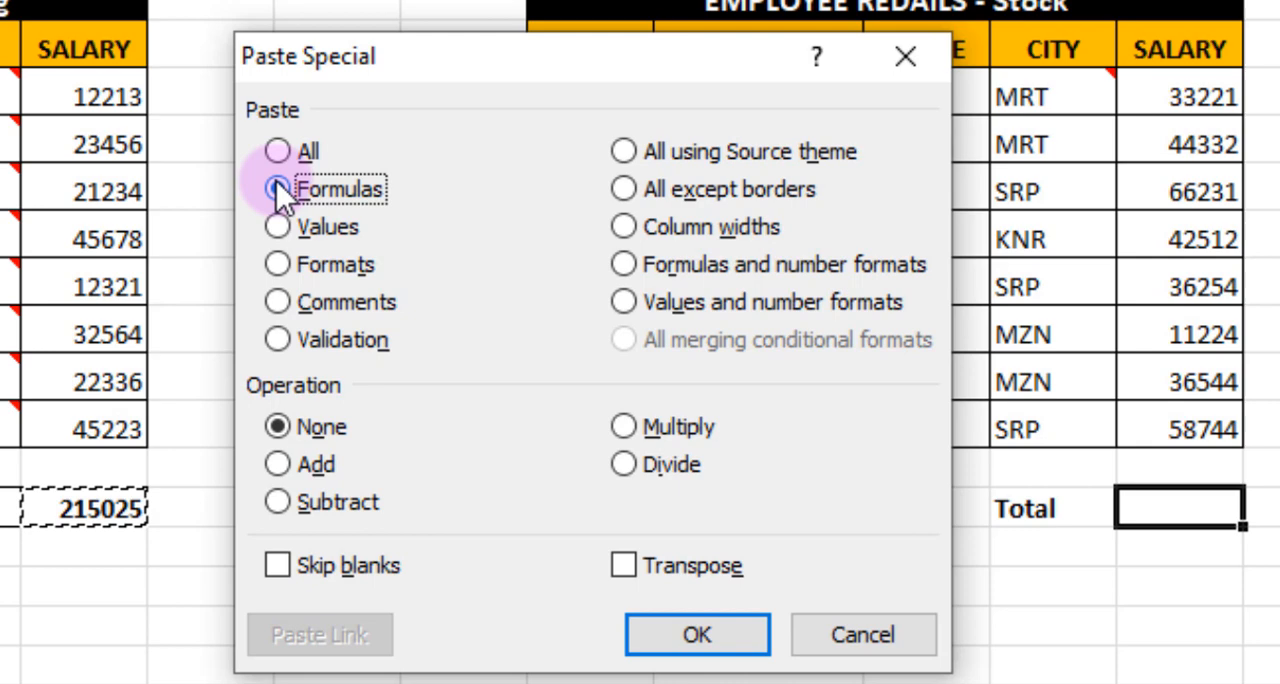
left_click(740, 632)
left_click(960, 666)
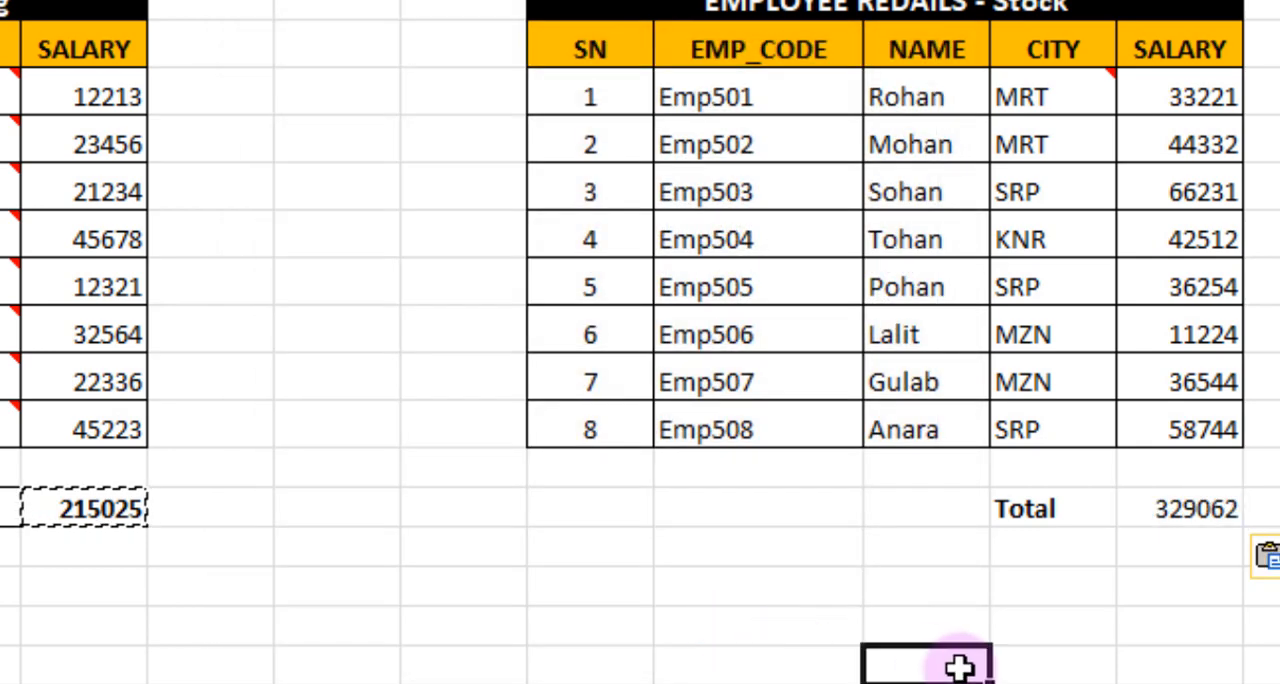
left_click(1168, 509)
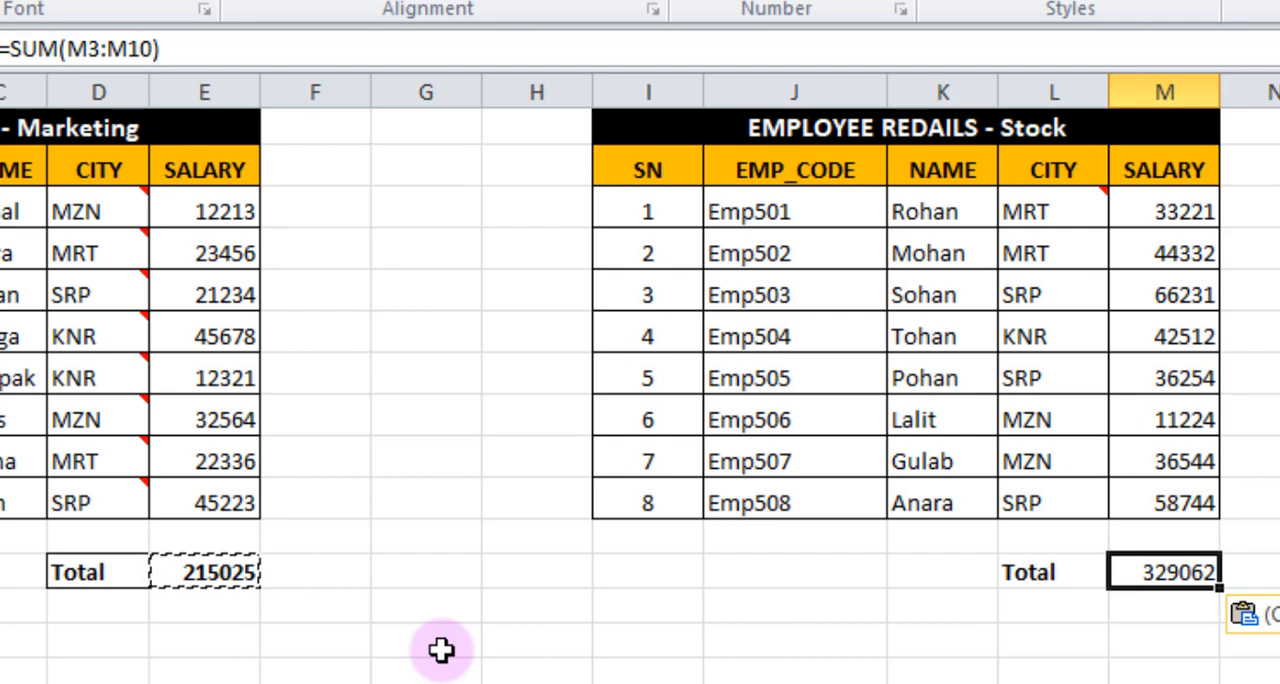
left_click(434, 603)
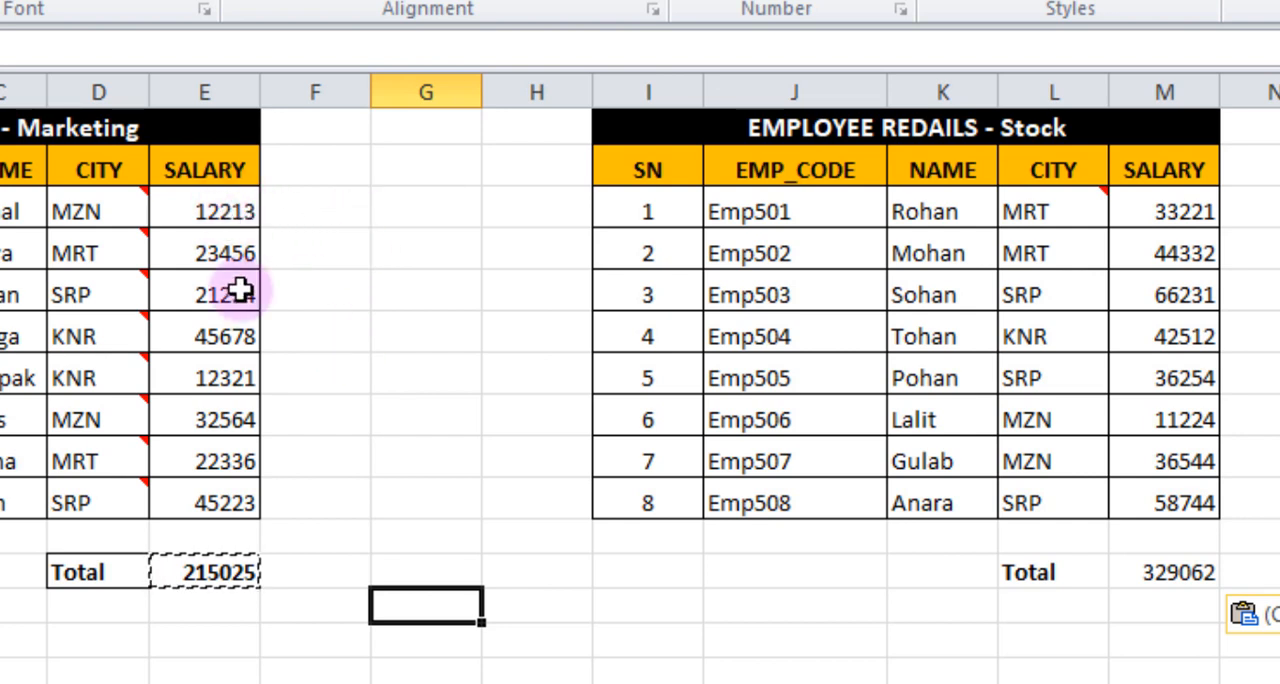
Test the validation on the Marketing salary cell E3 by trying to enter 11, and dismiss the error alert.
left_click(227, 211)
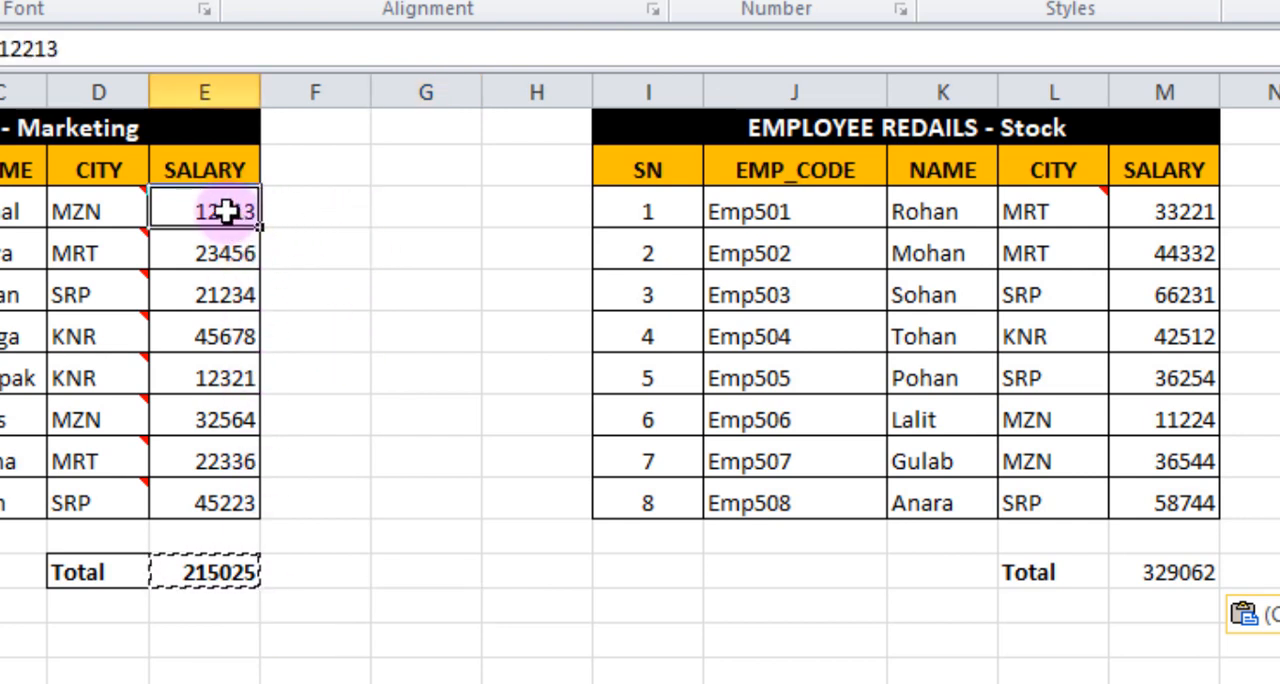
left_click(350, 249)
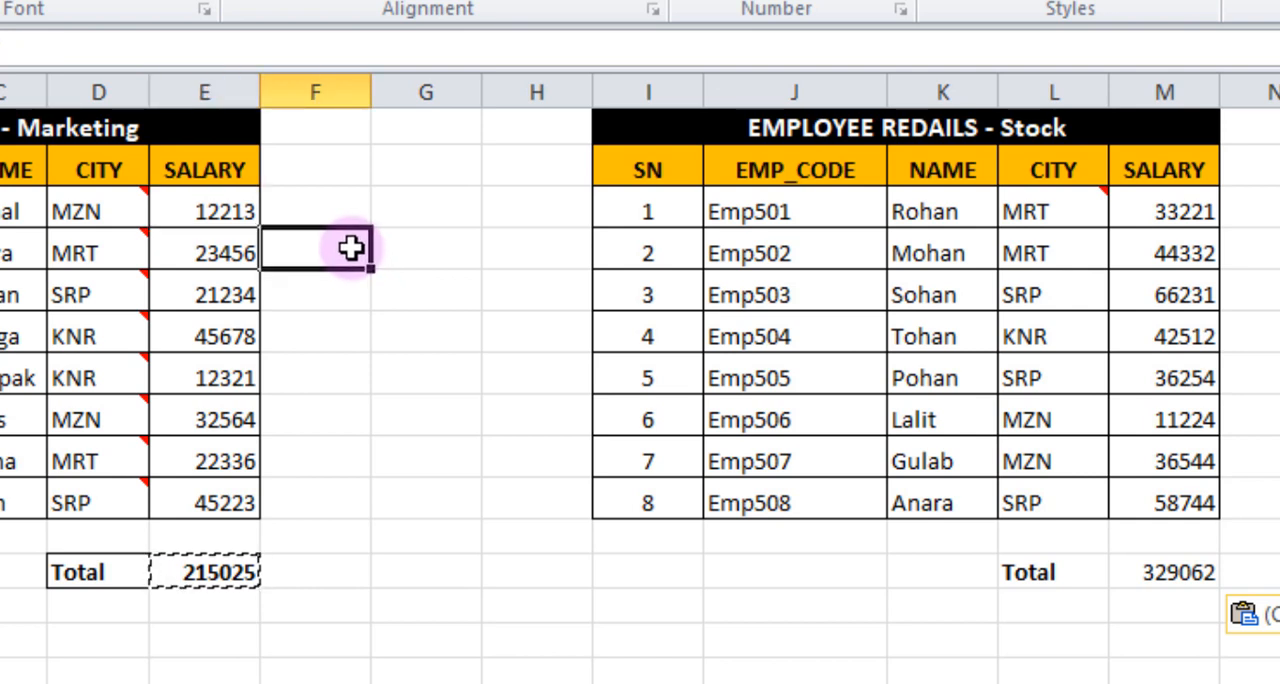
left_click(216, 211)
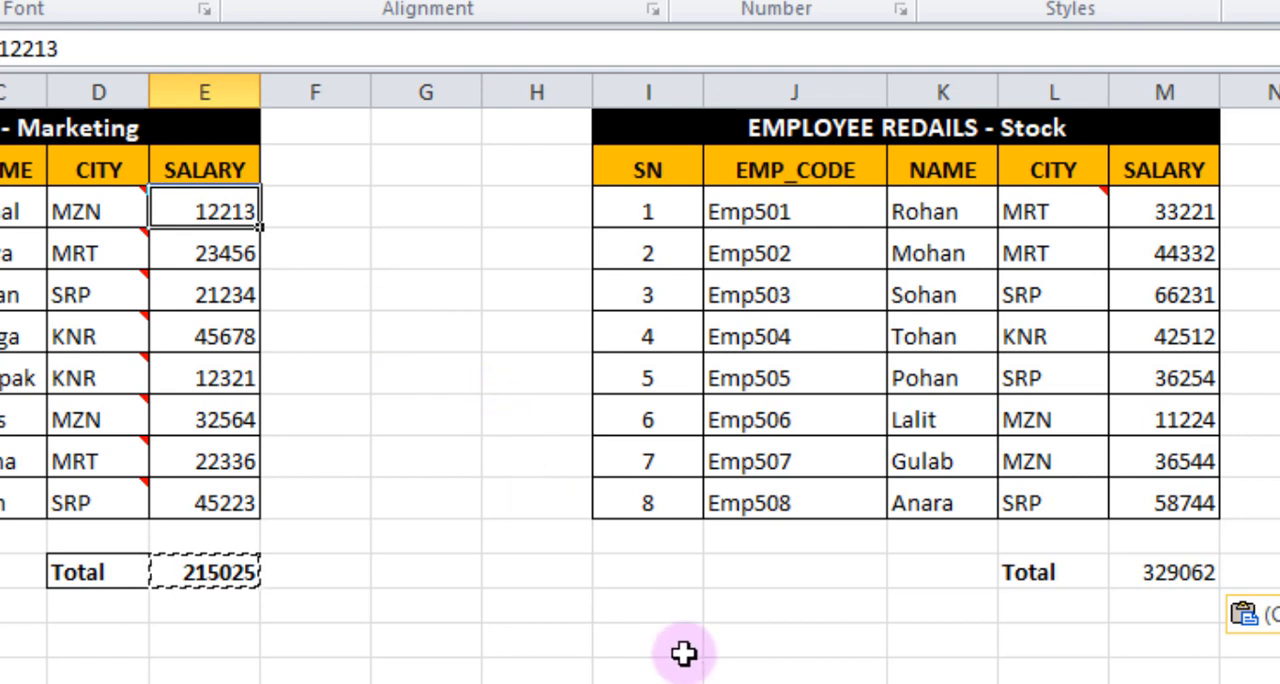
type("11")
key("Return")
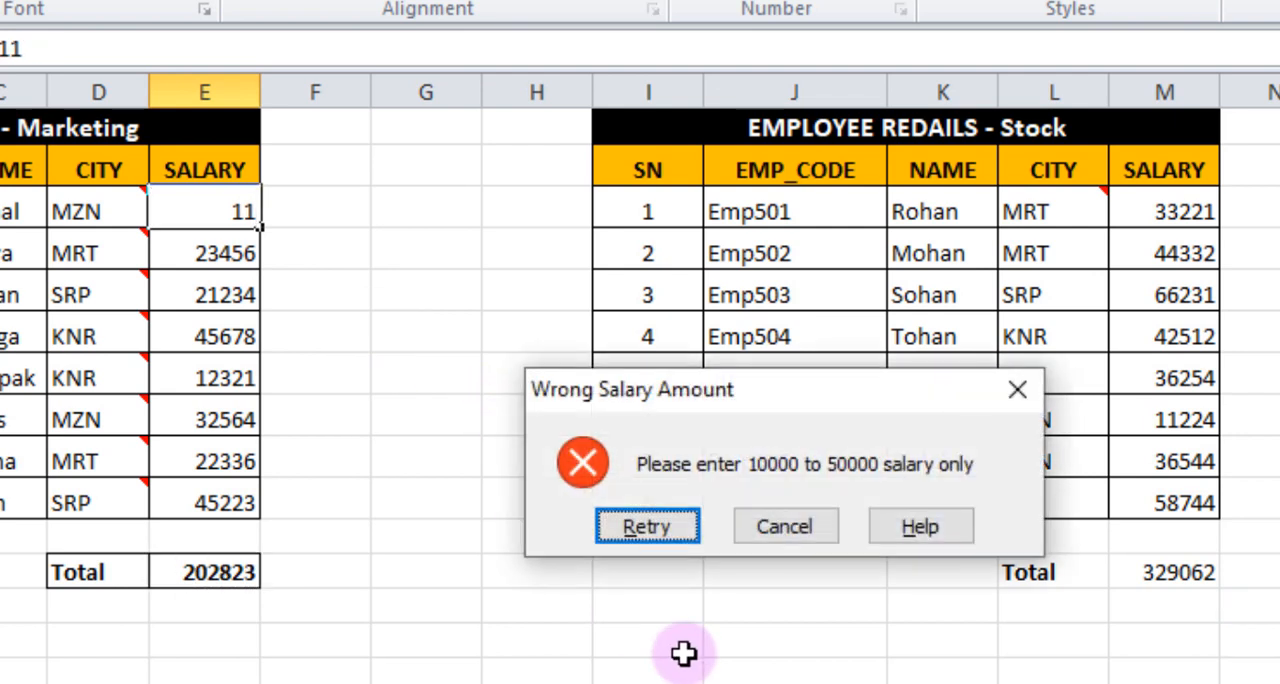
left_click_drag(678, 390, 22, 337)
left_click_drag(140, 345, 86, 317)
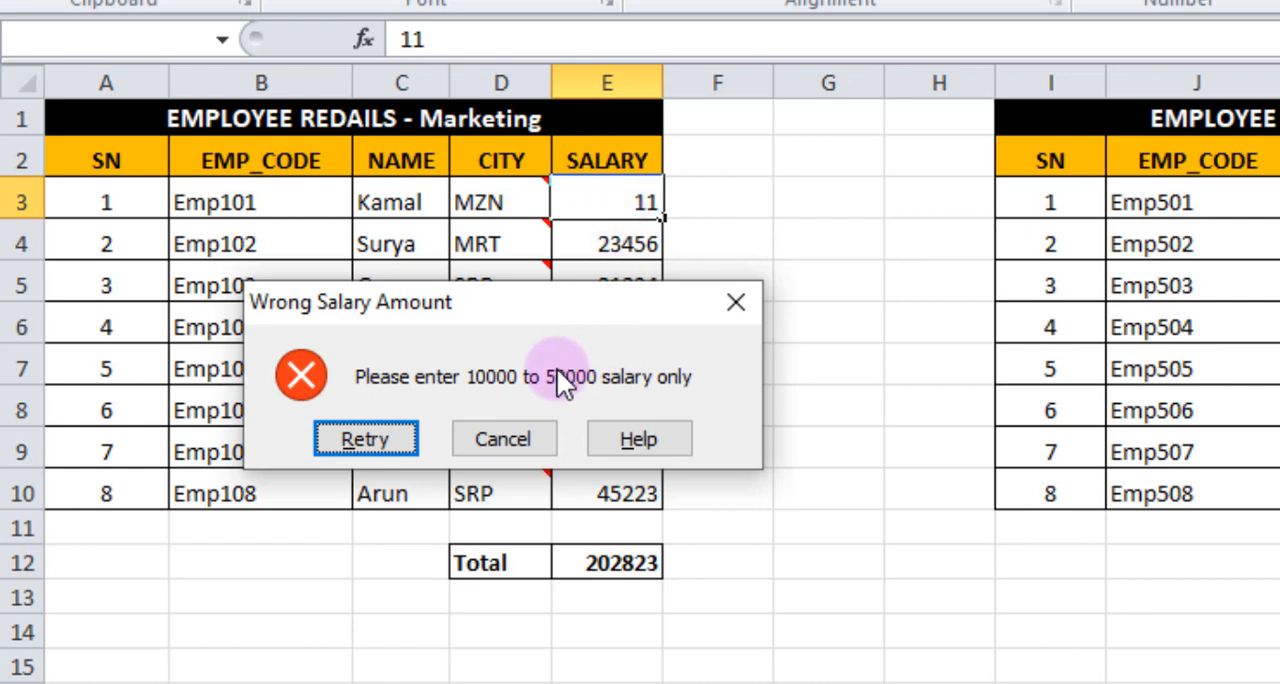
left_click(736, 302)
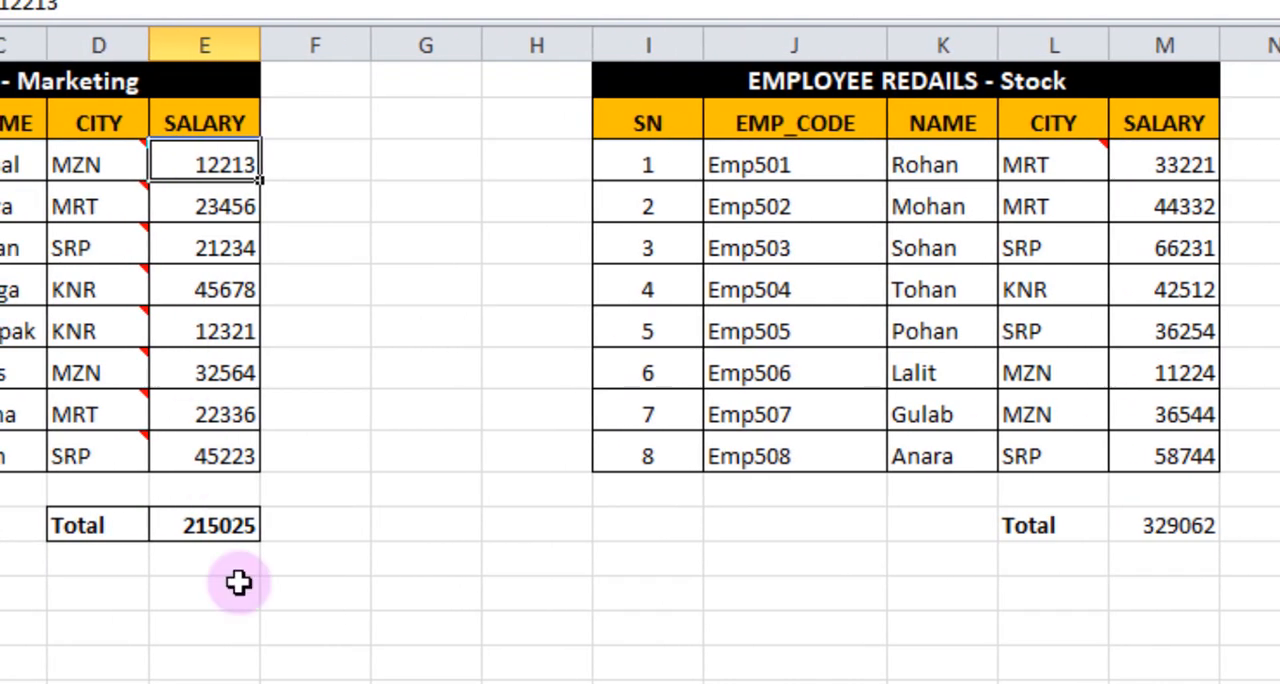
Enter 2323 in the first Stock salary cell M3 to test whether the column has salary validation.
left_click(1187, 164)
left_click_drag(1187, 164, 1188, 456)
left_click(1177, 162)
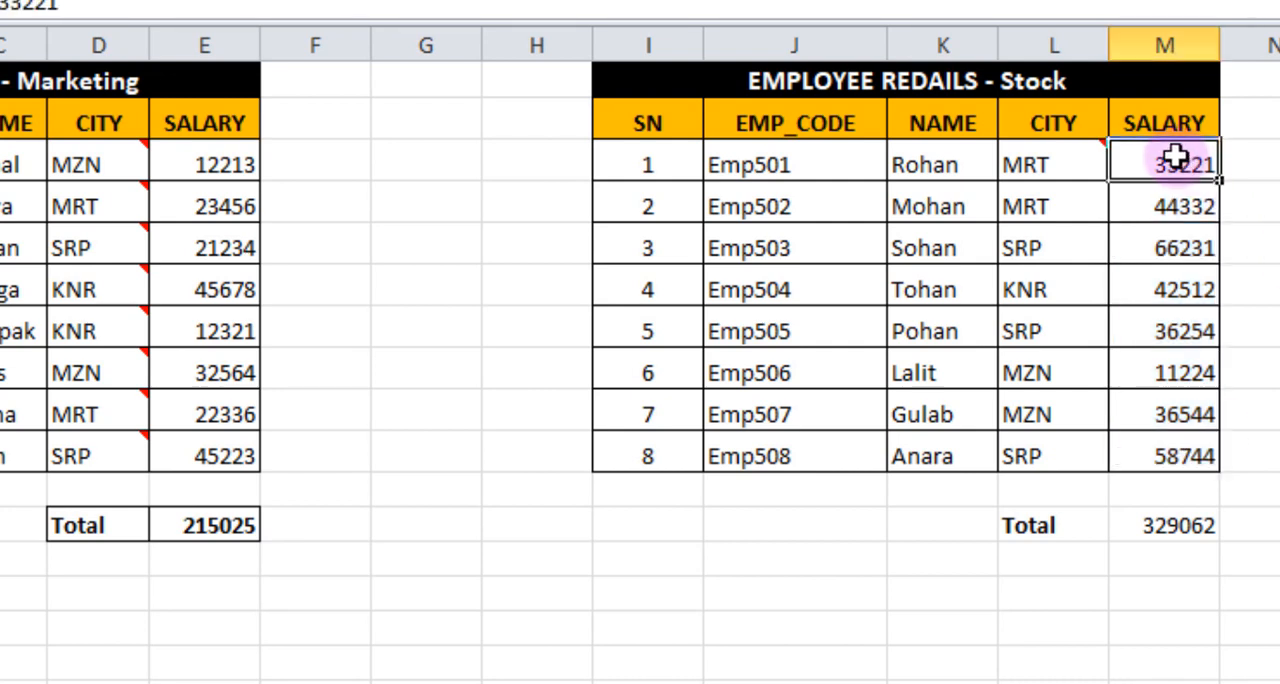
type("2323")
left_click(1249, 278)
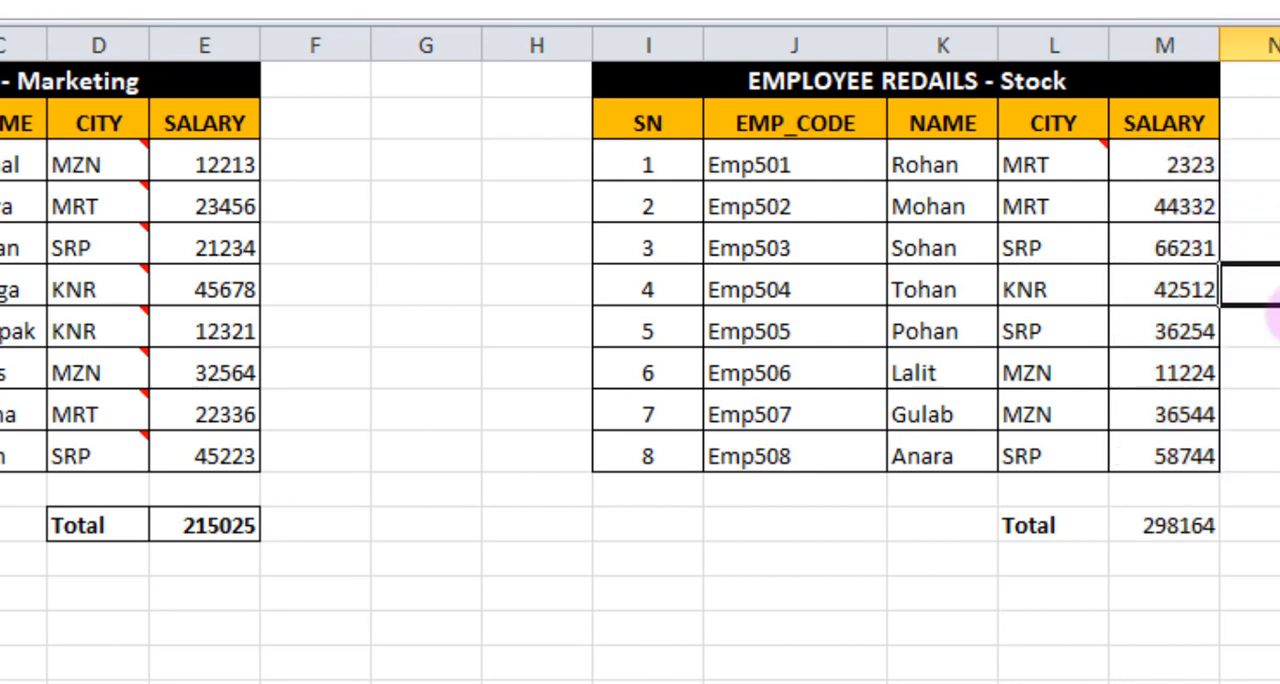
Set the first Stock salary in M3 to 32323.
left_click(1166, 160)
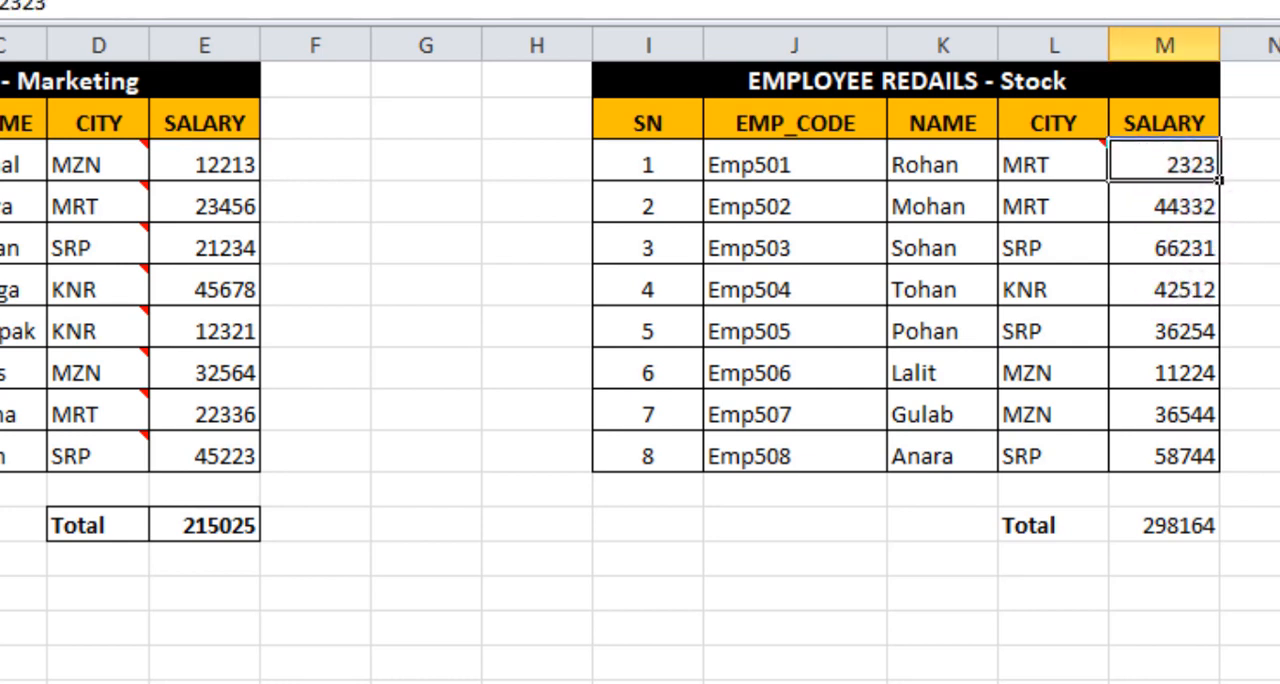
type("3232323")
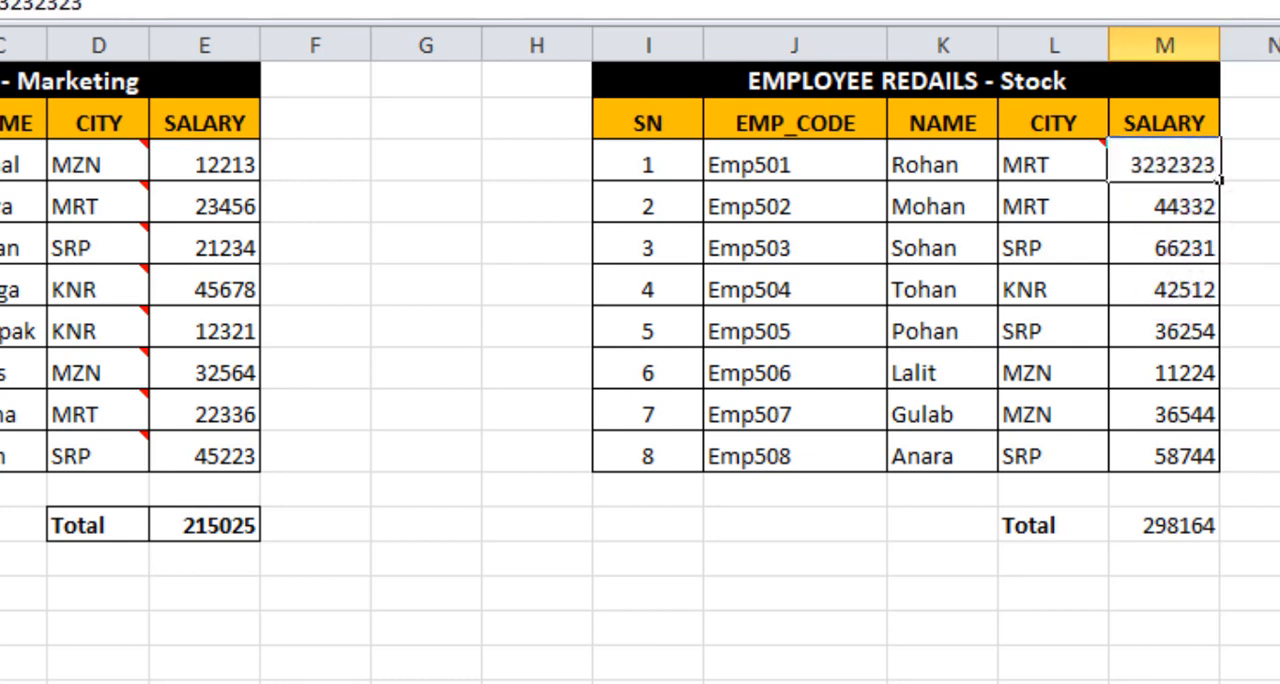
key("BackSpace")
key("BackSpace")
key("Tab")
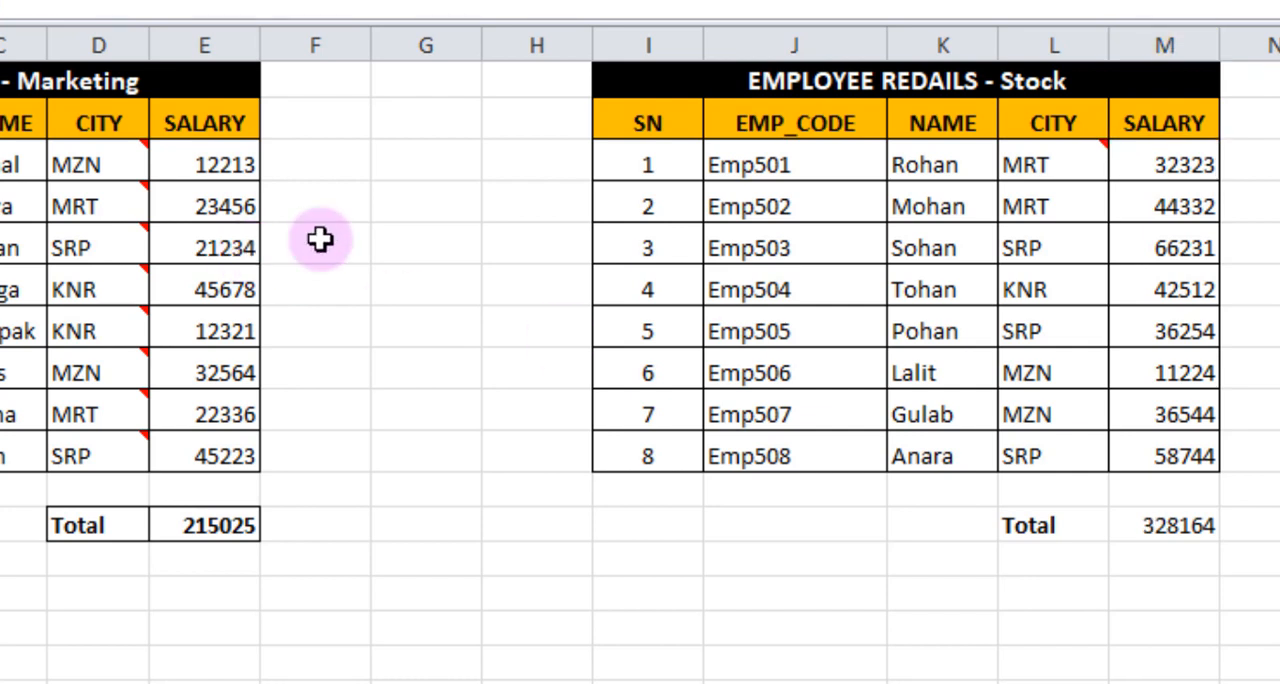
Copy the Marketing salaries E3:E10 and paste only their validation onto the Stock salaries M3:M10 with Paste Special.
left_click_drag(186, 163, 207, 433)
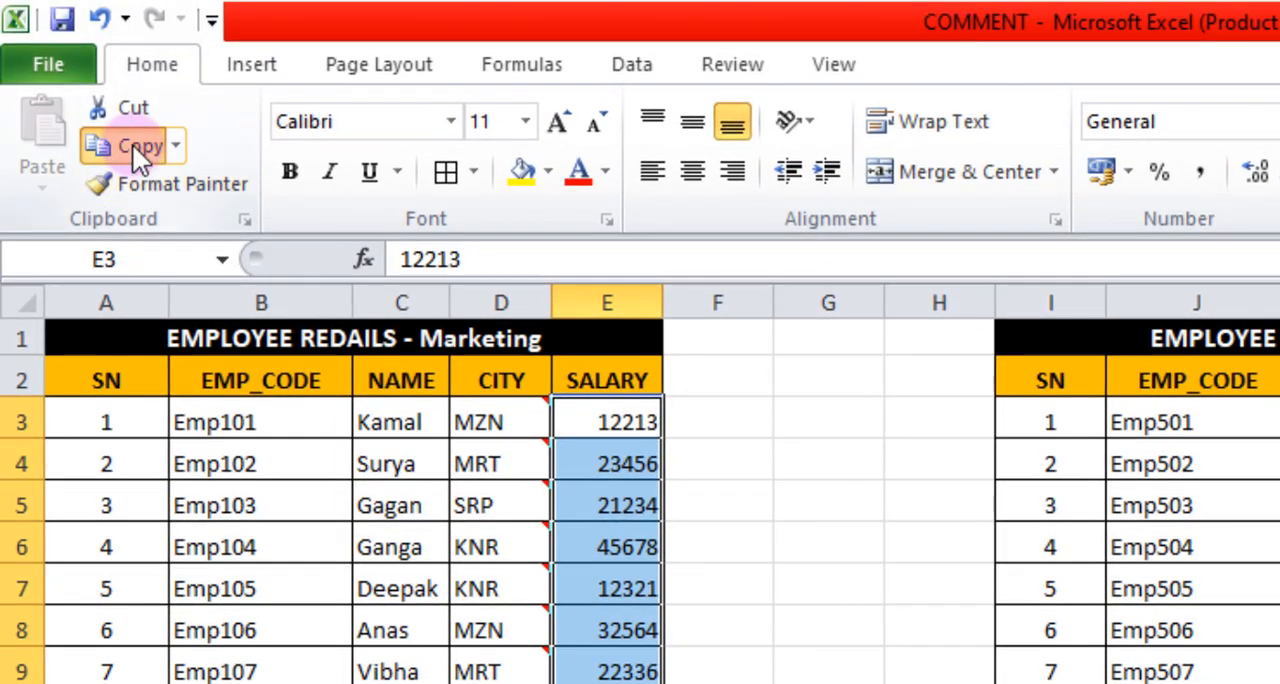
left_click(132, 144)
left_click(1186, 271)
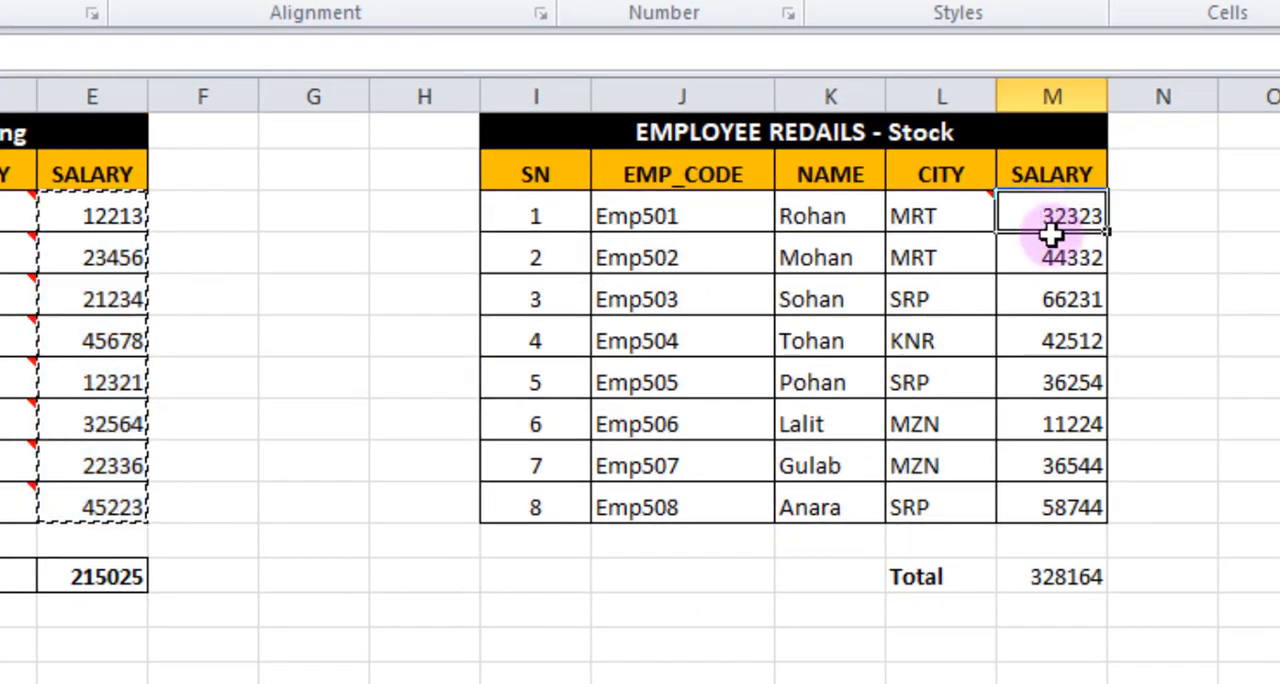
left_click_drag(1052, 233, 1063, 497)
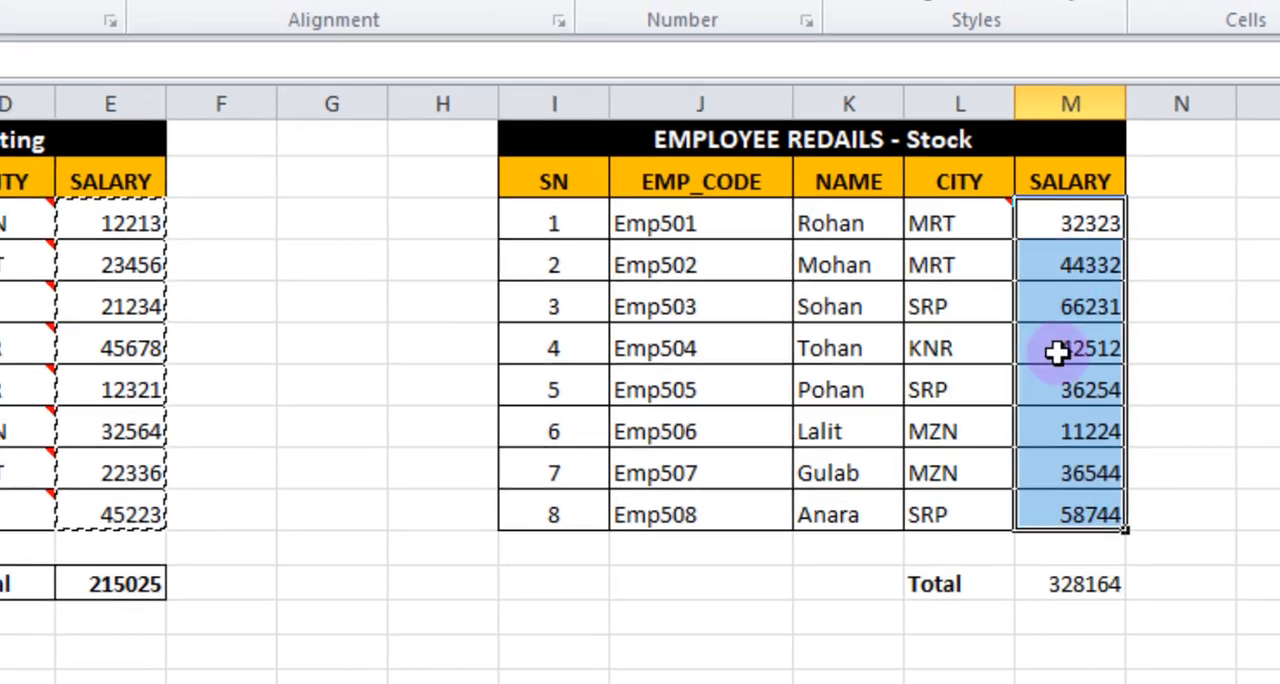
left_click(40, 190)
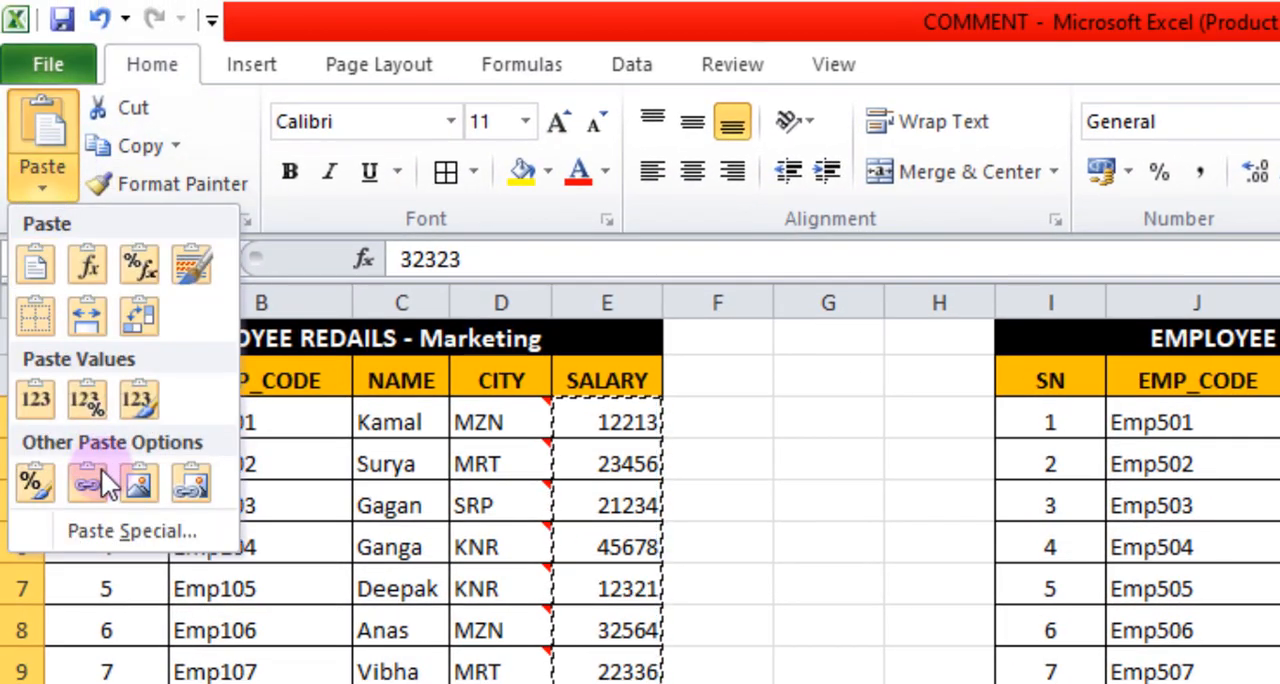
left_click(120, 518)
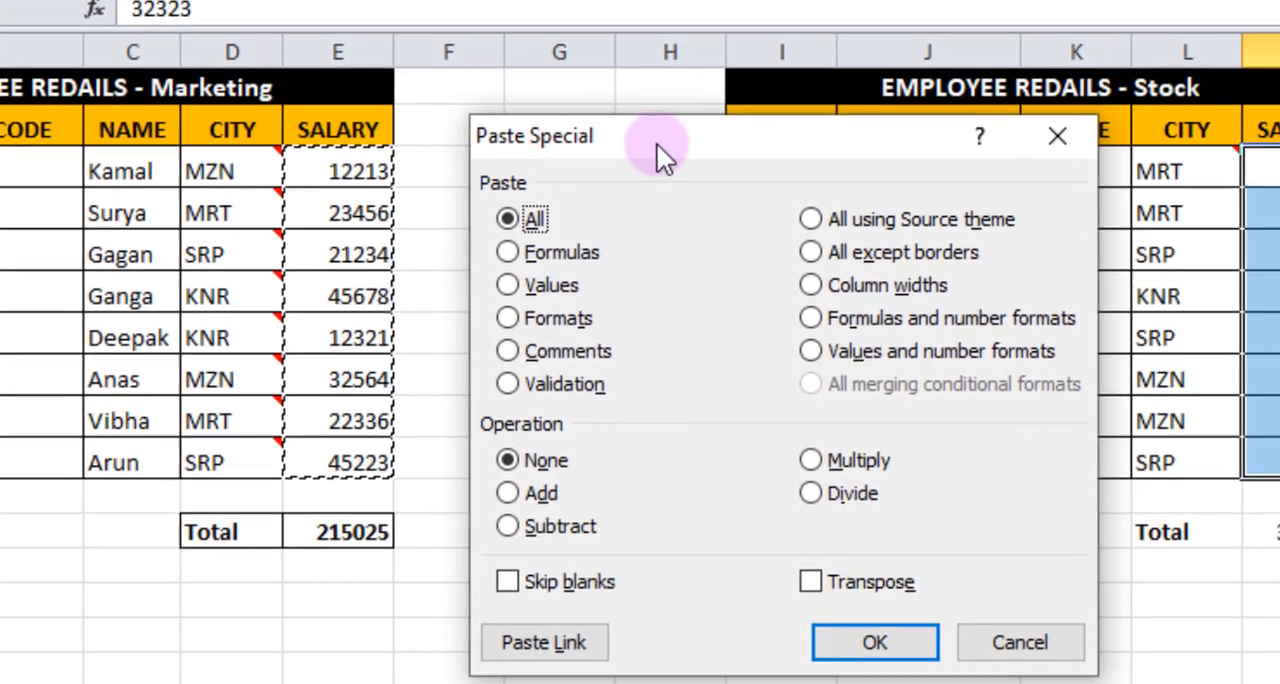
left_click_drag(823, 293, 440, 148)
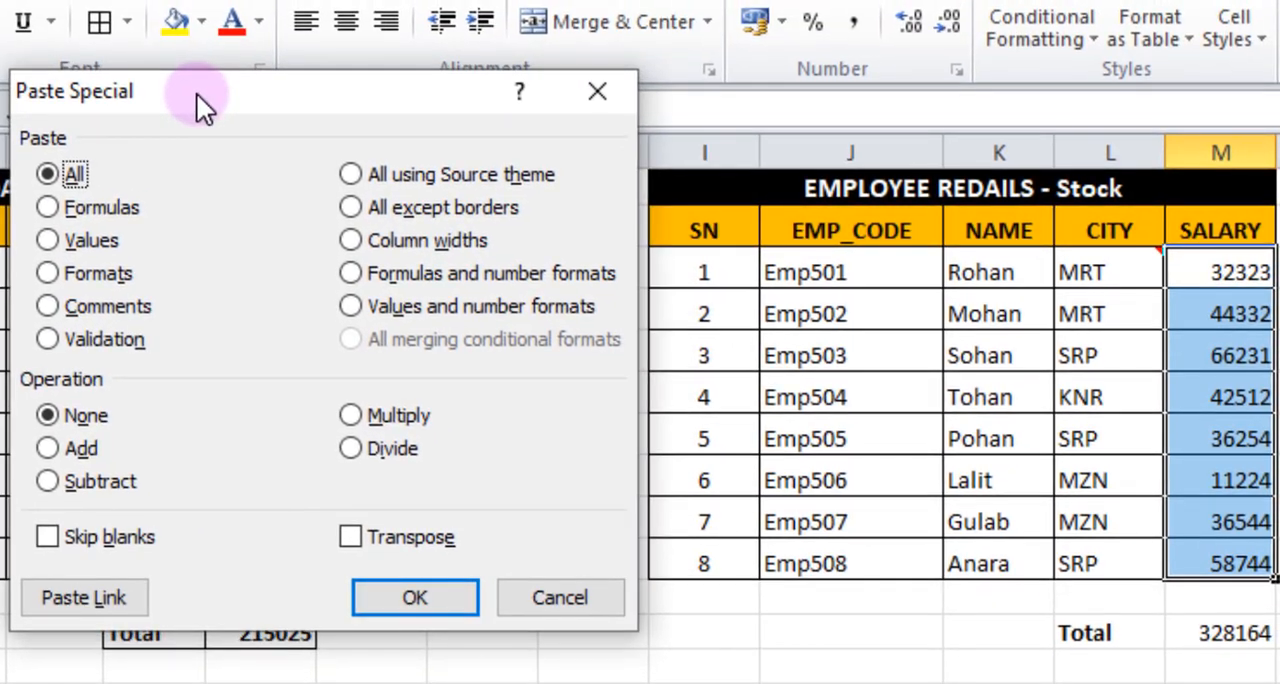
left_click(48, 339)
left_click(350, 538)
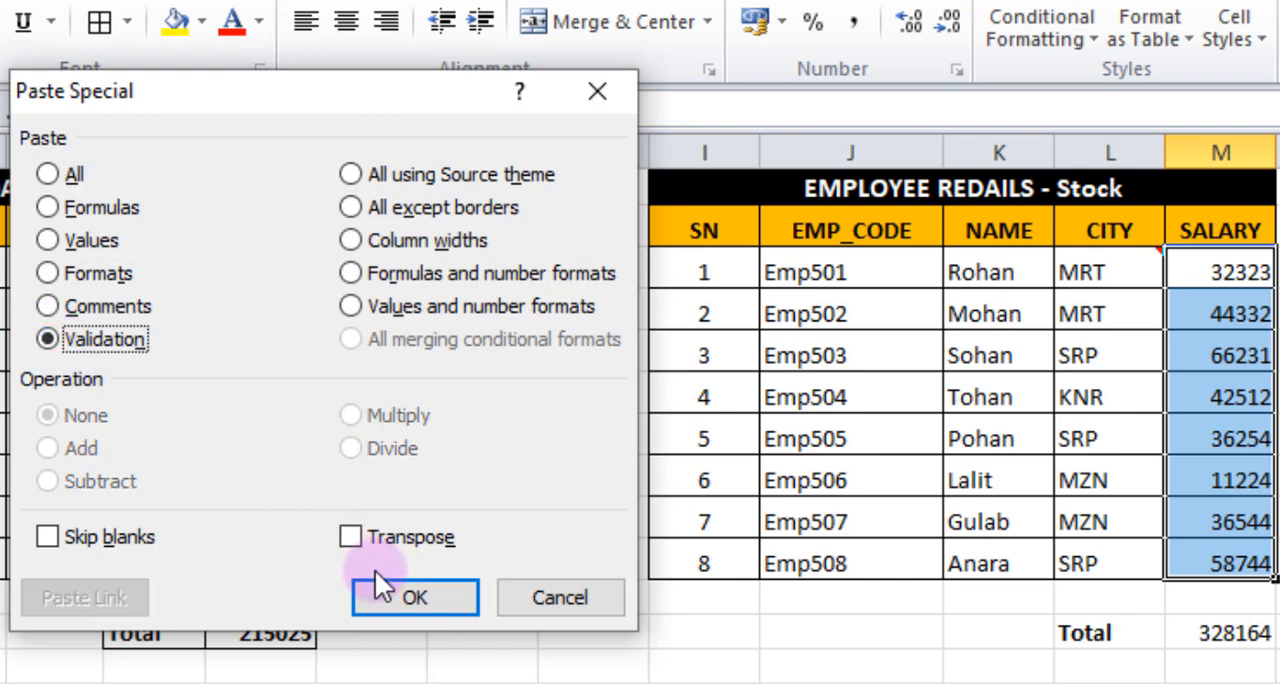
left_click(407, 597)
left_click(929, 680)
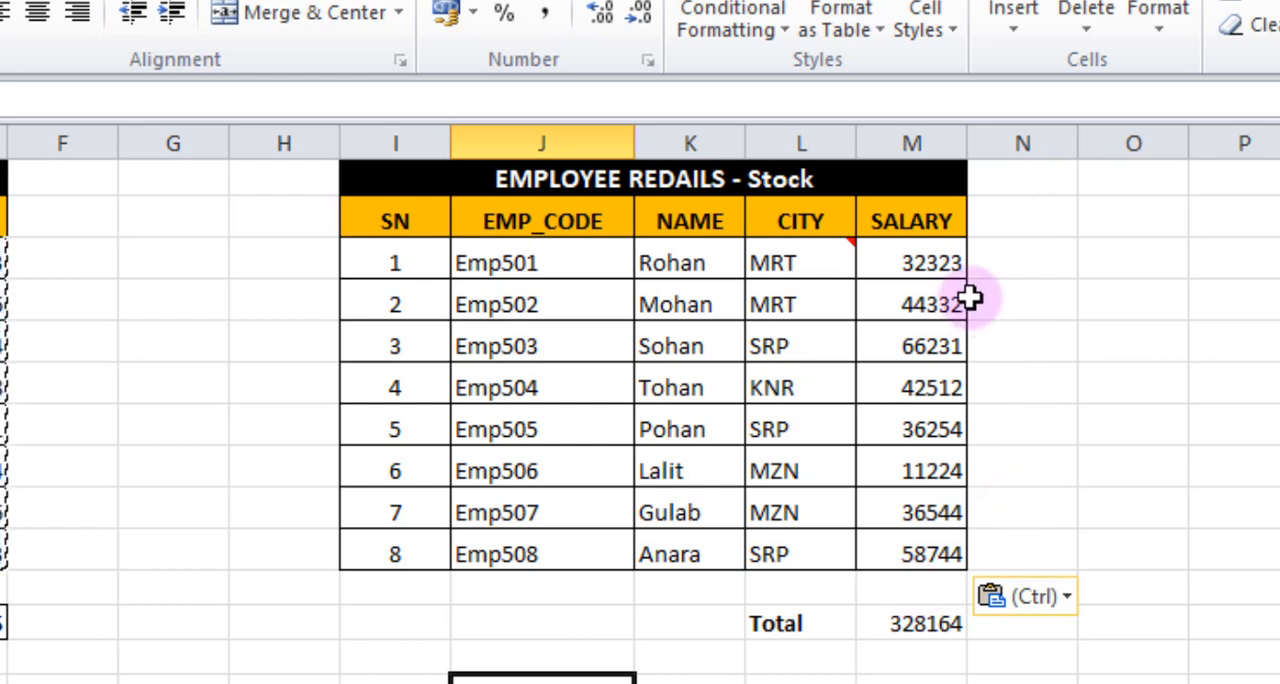
Test the pasted validation on the Stock salary cell M3 by trying to enter 23, and cancel the entry at the error alert.
left_click(930, 268)
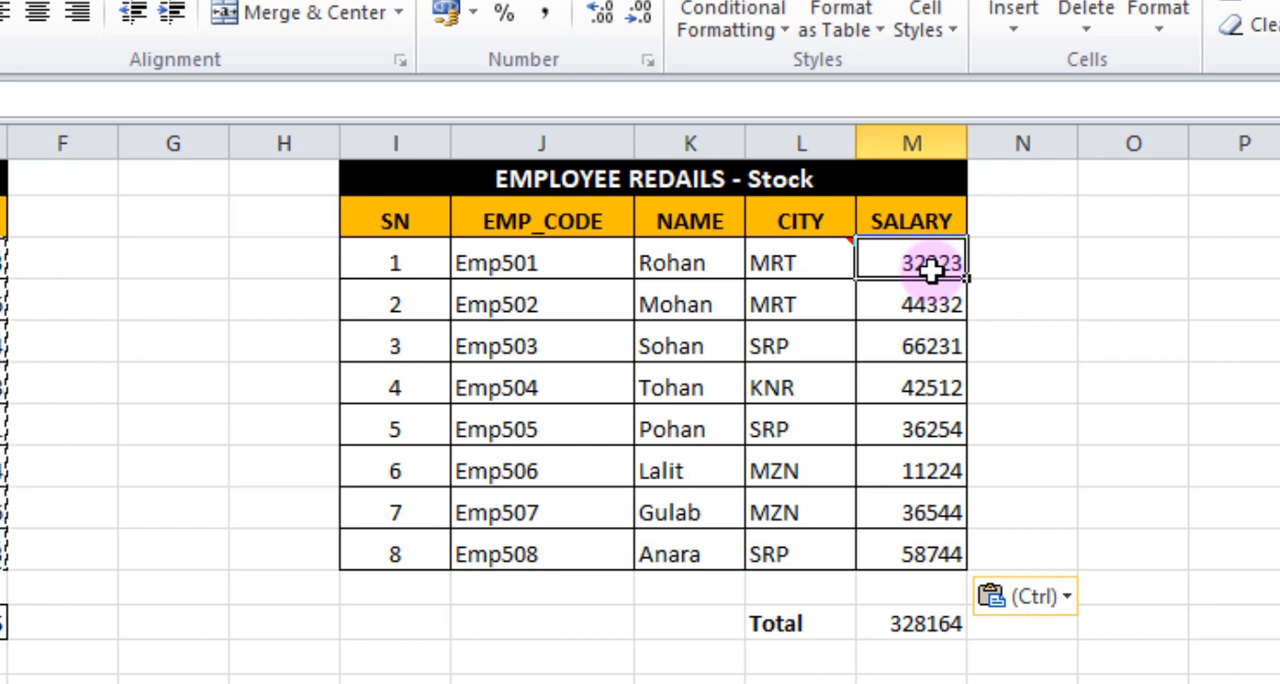
type("23")
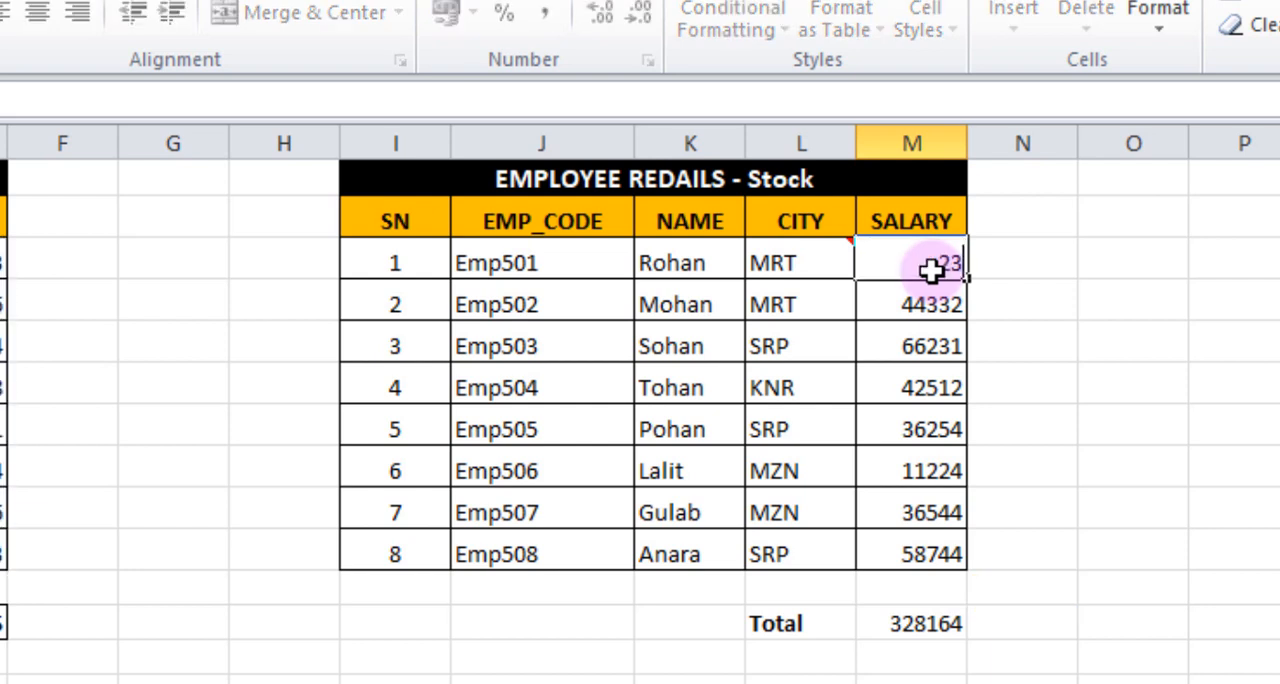
left_click(1096, 446)
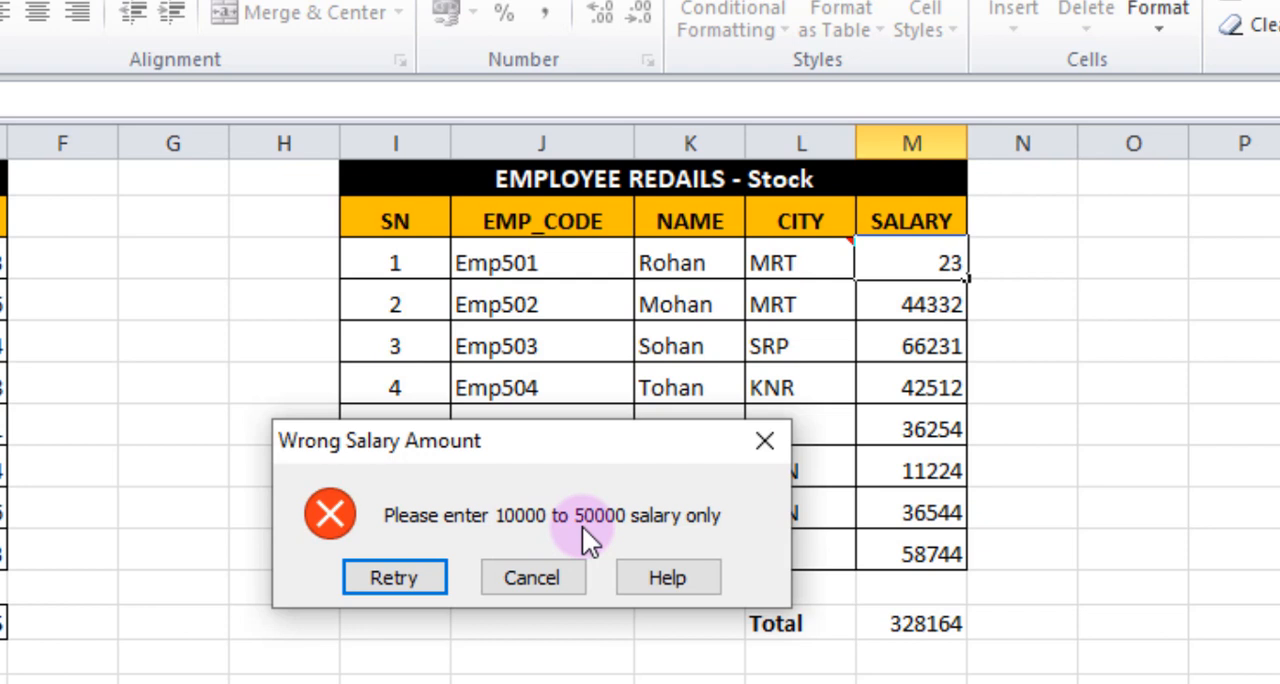
left_click(534, 592)
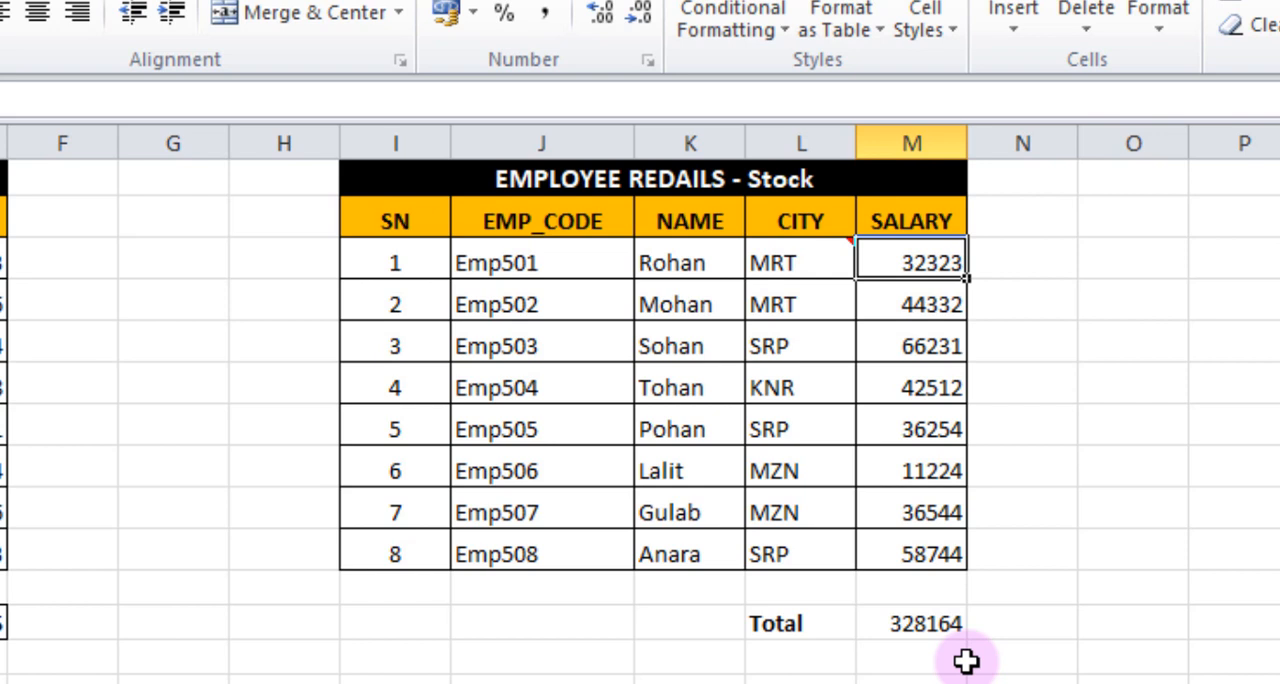
Copy the whole Marketing employee table, including its total row, from A1:E12.
scroll(640, 400, "right", 3)
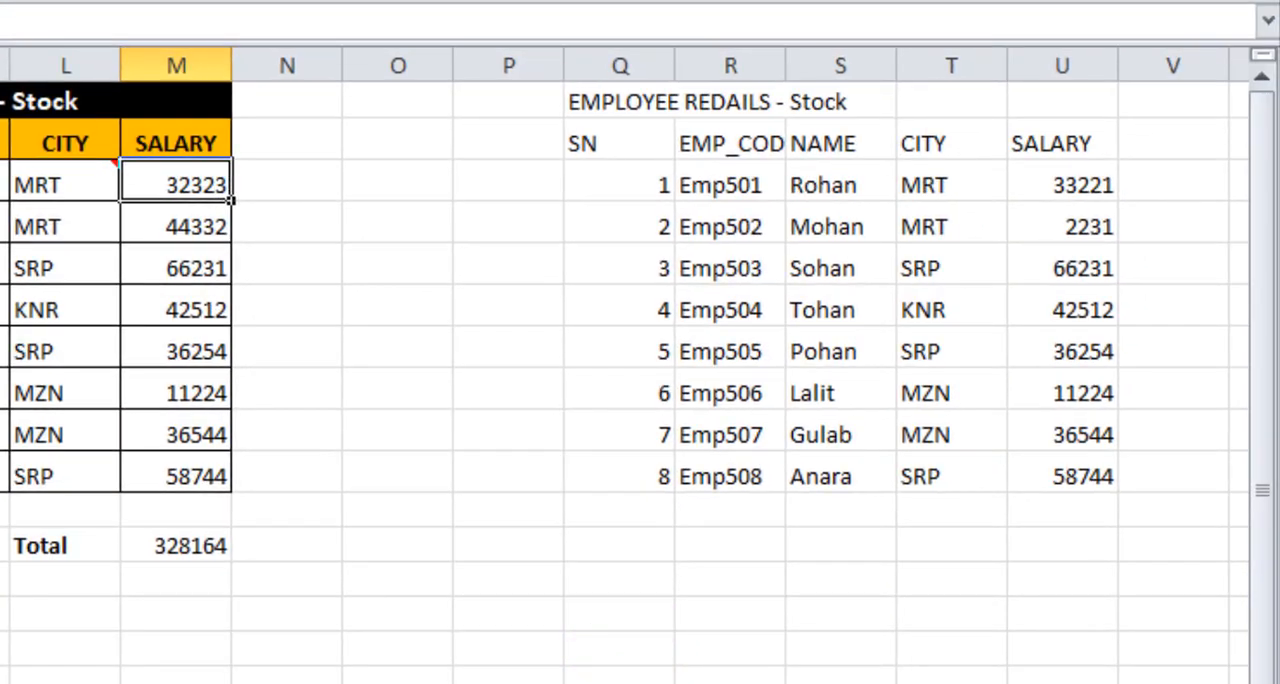
scroll(624, 375, "left", 2)
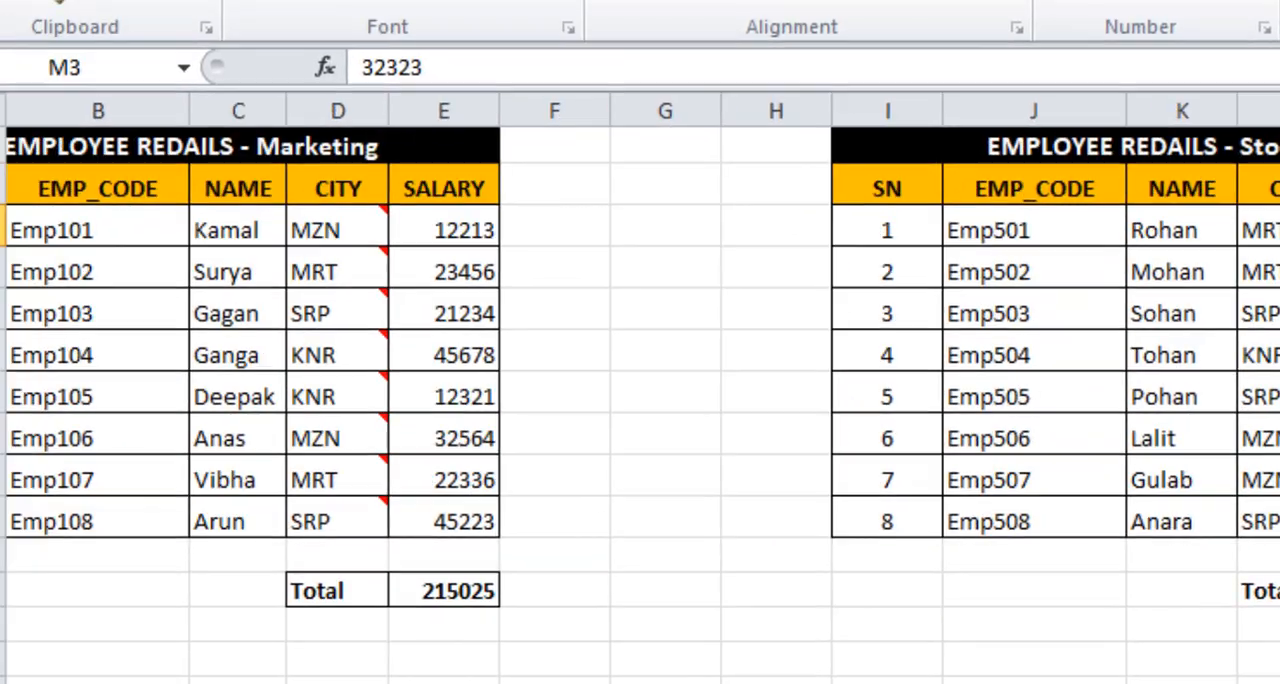
scroll(640, 400, "left", 1)
scroll(640, 400, "right", 2)
scroll(640, 400, "left", 2)
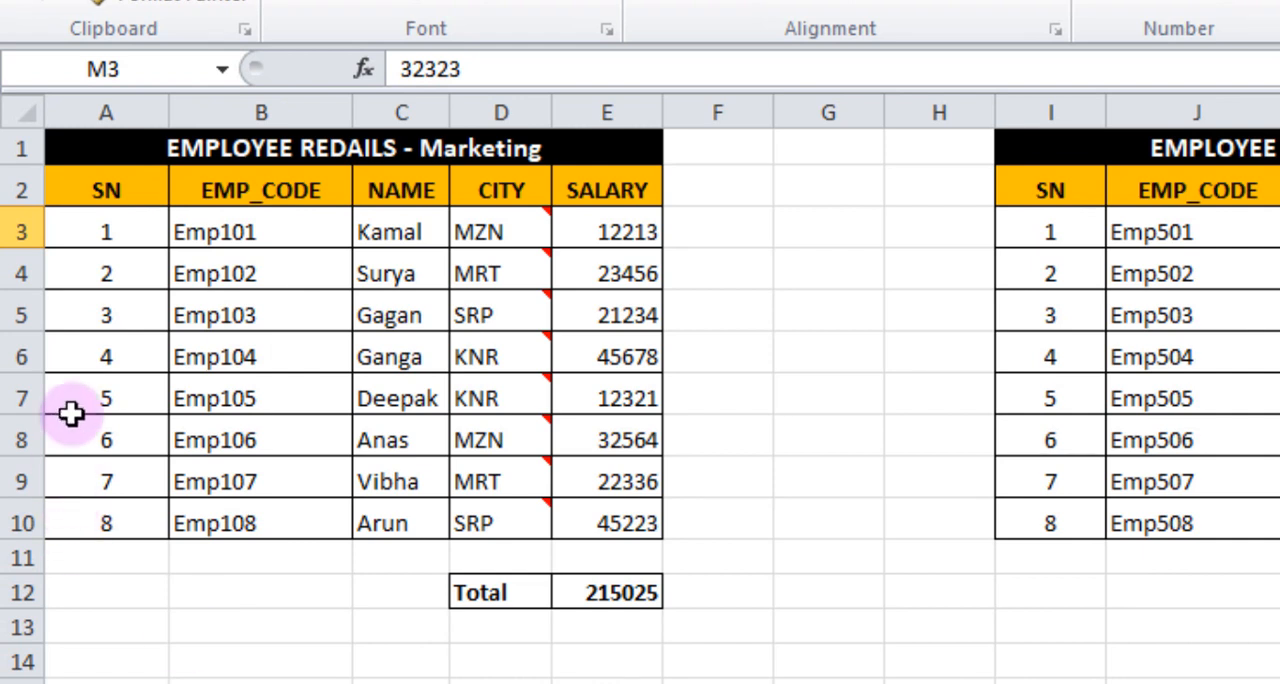
left_click_drag(100, 145, 334, 601)
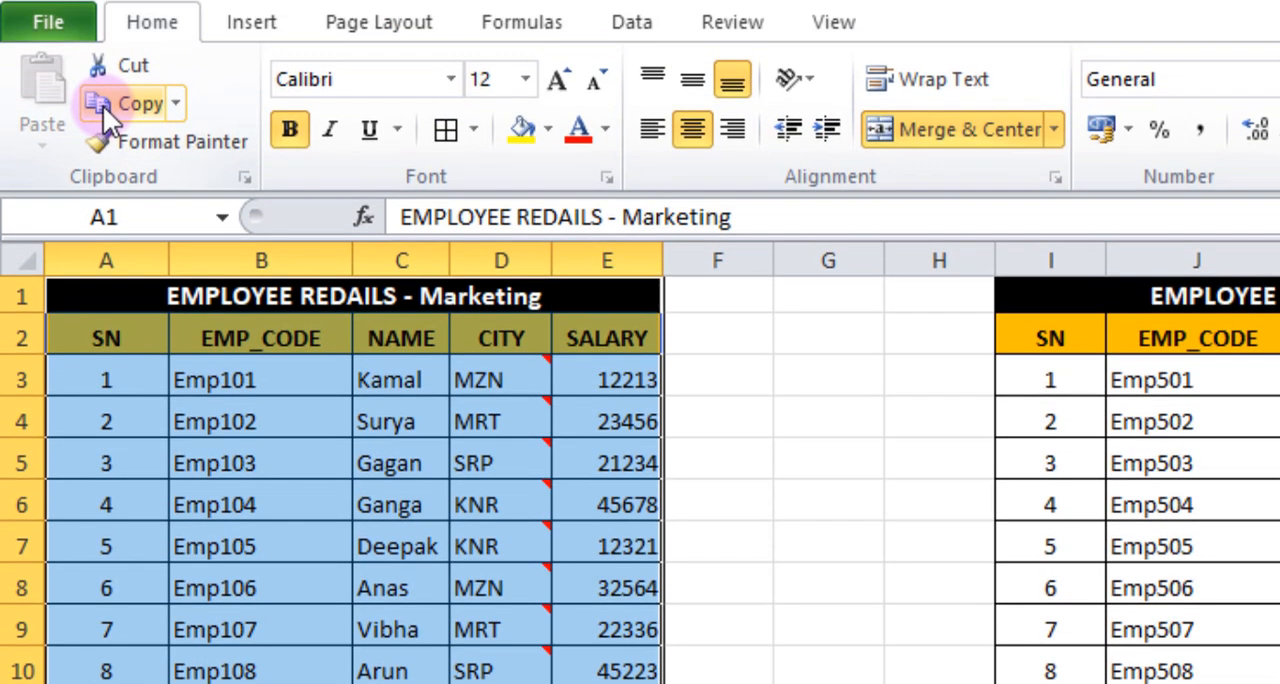
left_click(110, 103)
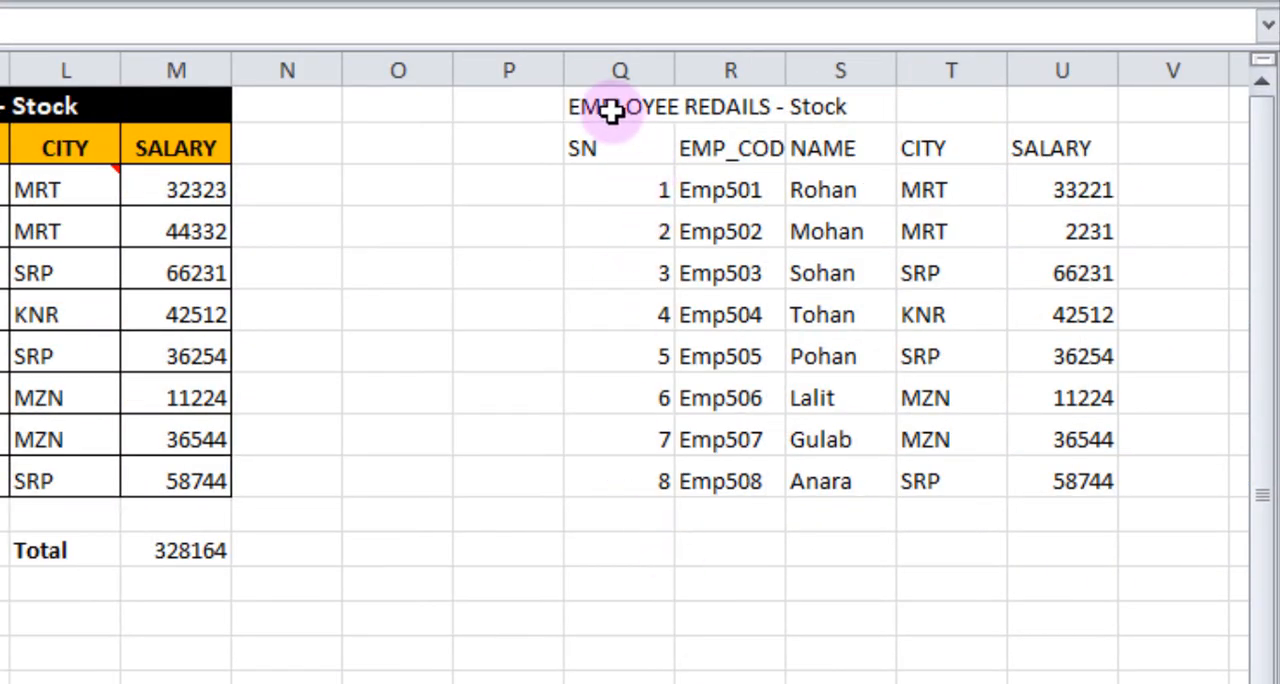
Paste only the copied table's formats onto the unformatted Stock table in Q1:U10 with Paste Special, and deselect the table.
left_click_drag(611, 111, 1051, 466)
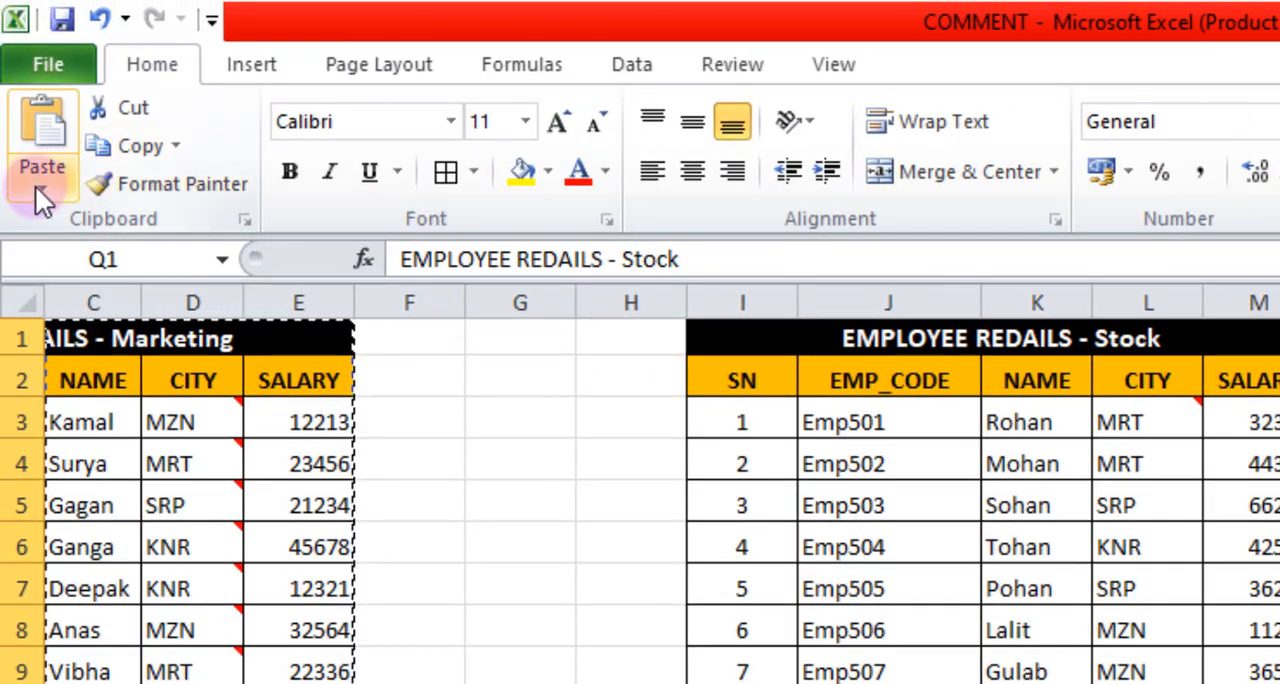
left_click(38, 190)
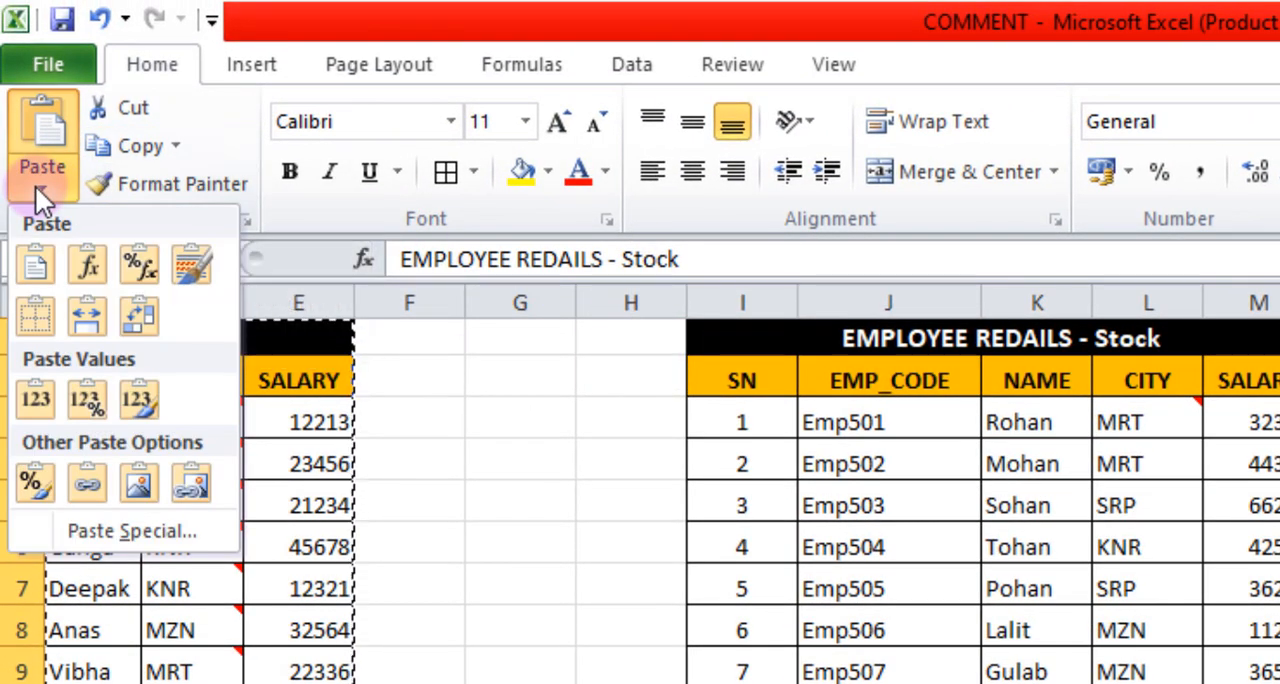
left_click(86, 534)
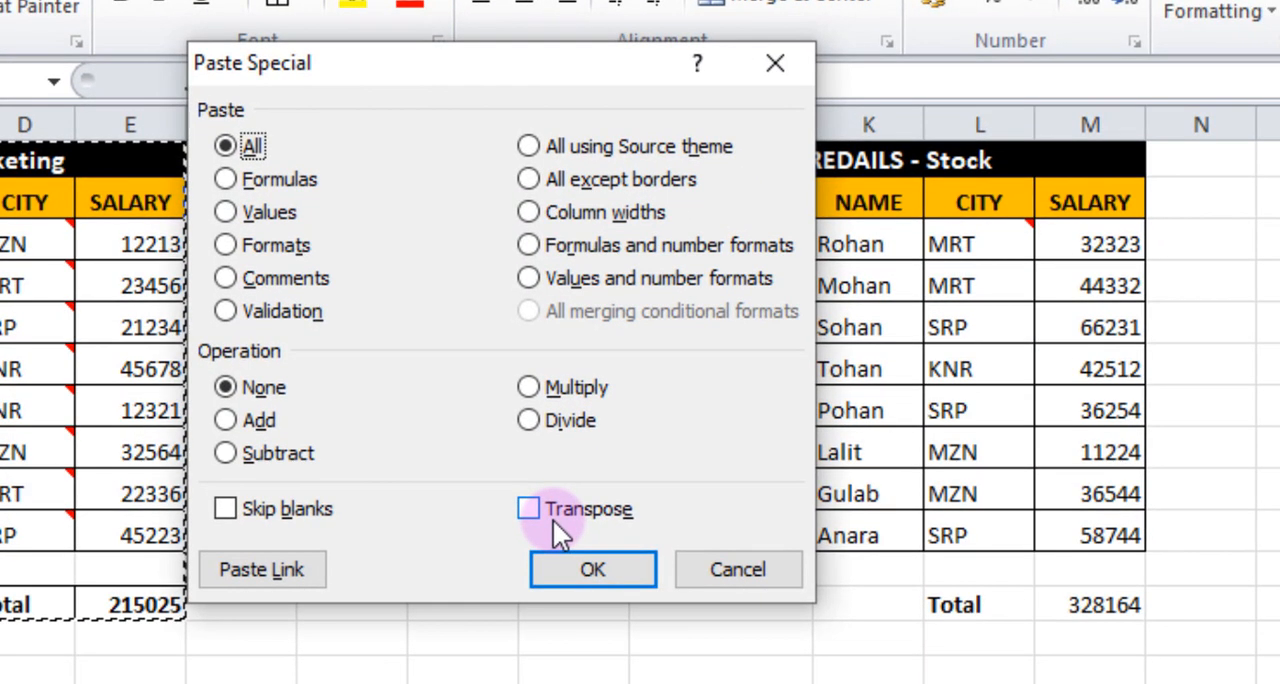
left_click(225, 245)
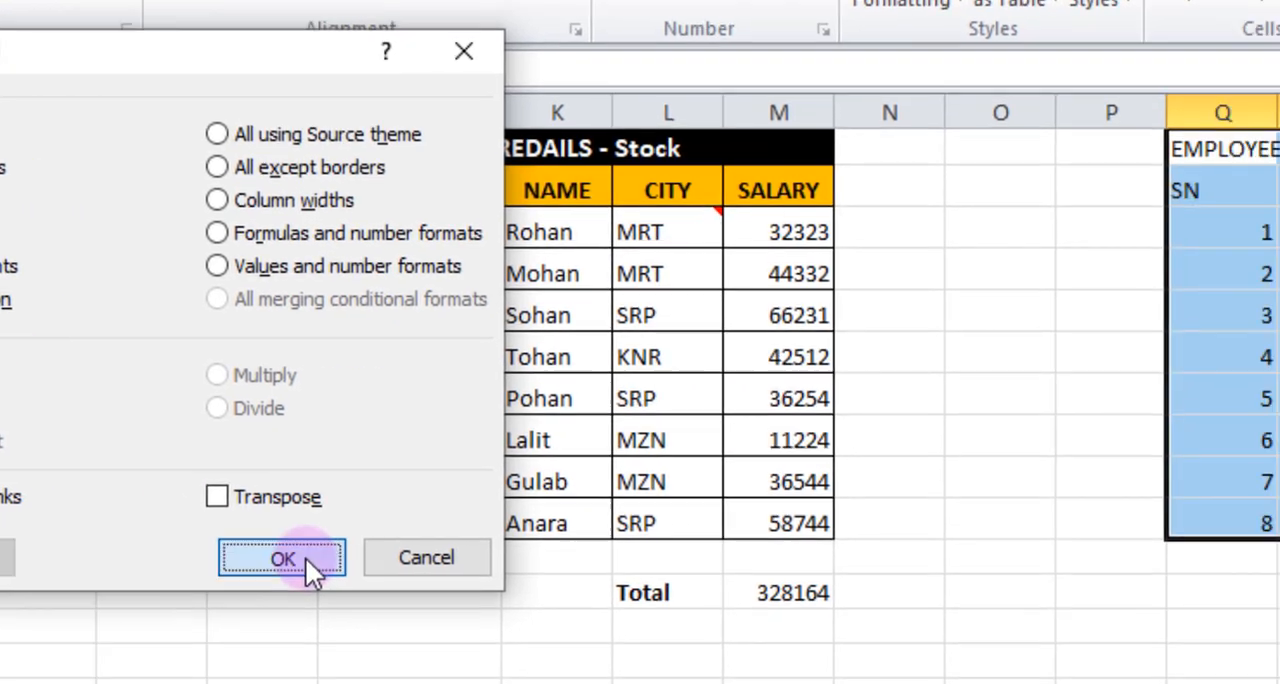
left_click(575, 566)
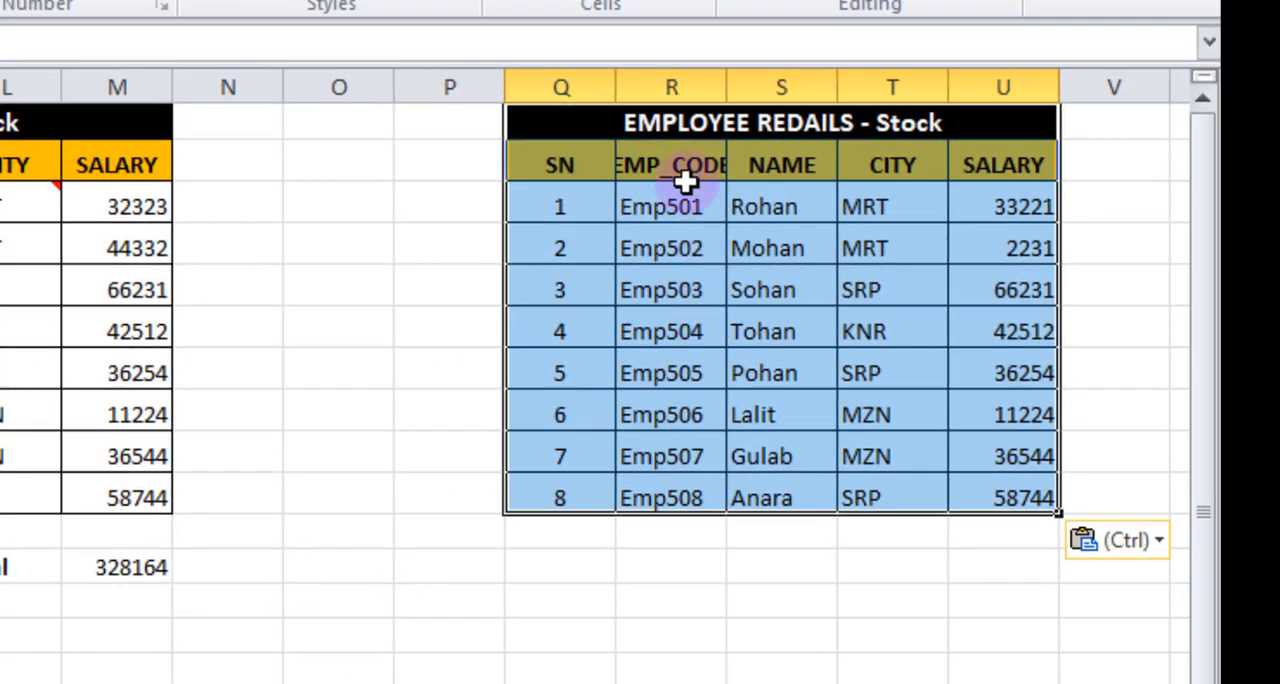
left_click(930, 682)
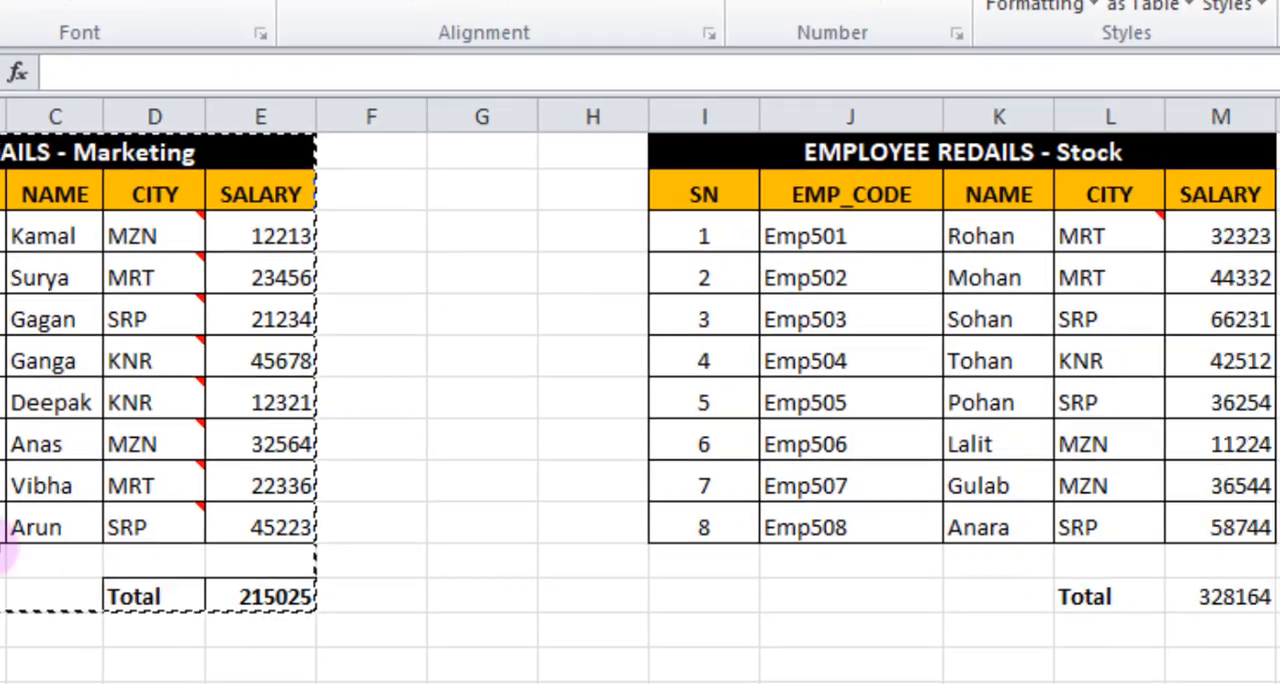
scroll(624, 398, "right", 3)
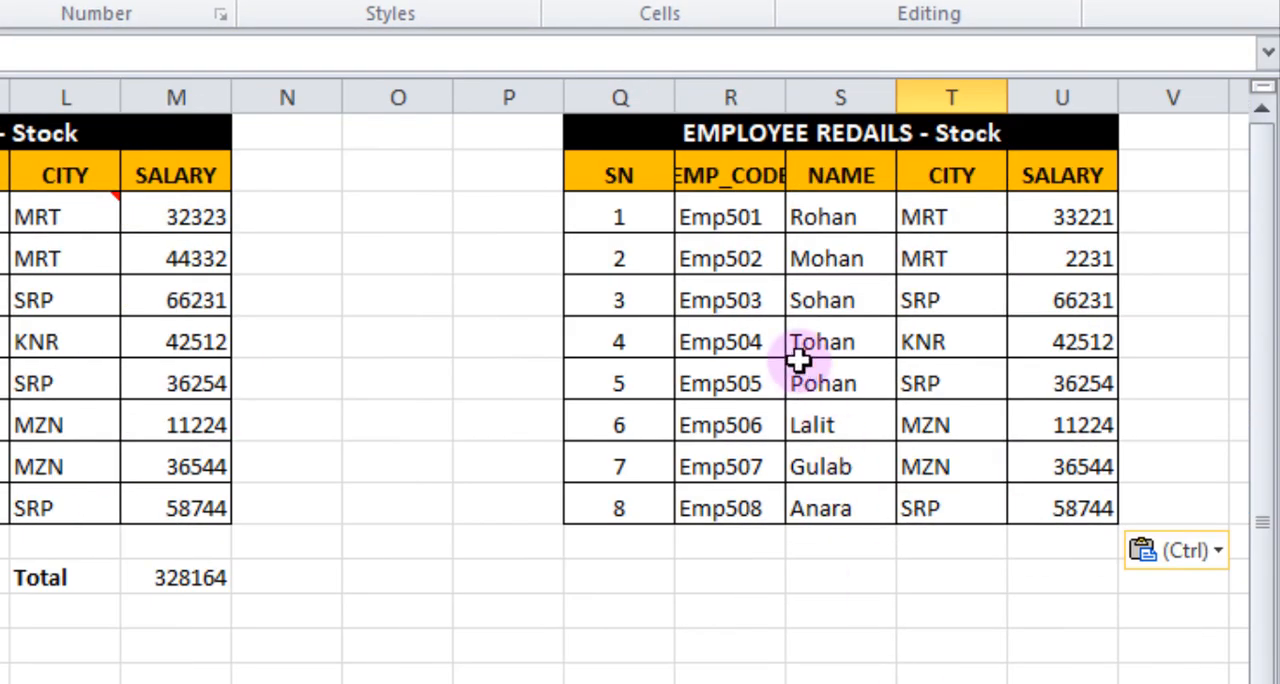